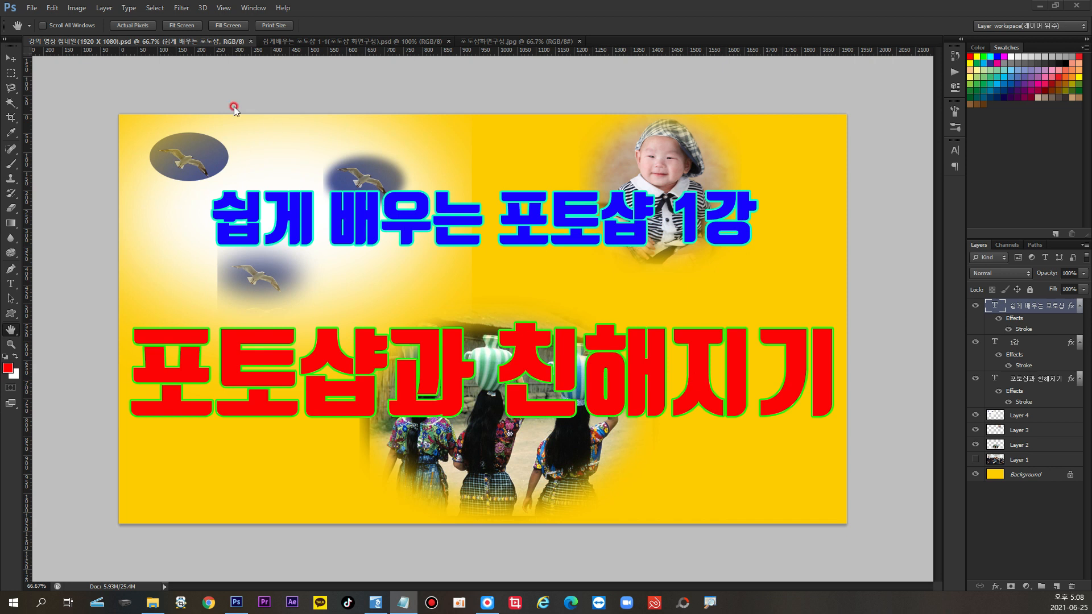
View the lesson outline 쉽게배우는 포토샵 1-1(포토샵 화면구성).psd and the interface diagram 포토샵화면구성.jpg.
click(280, 42)
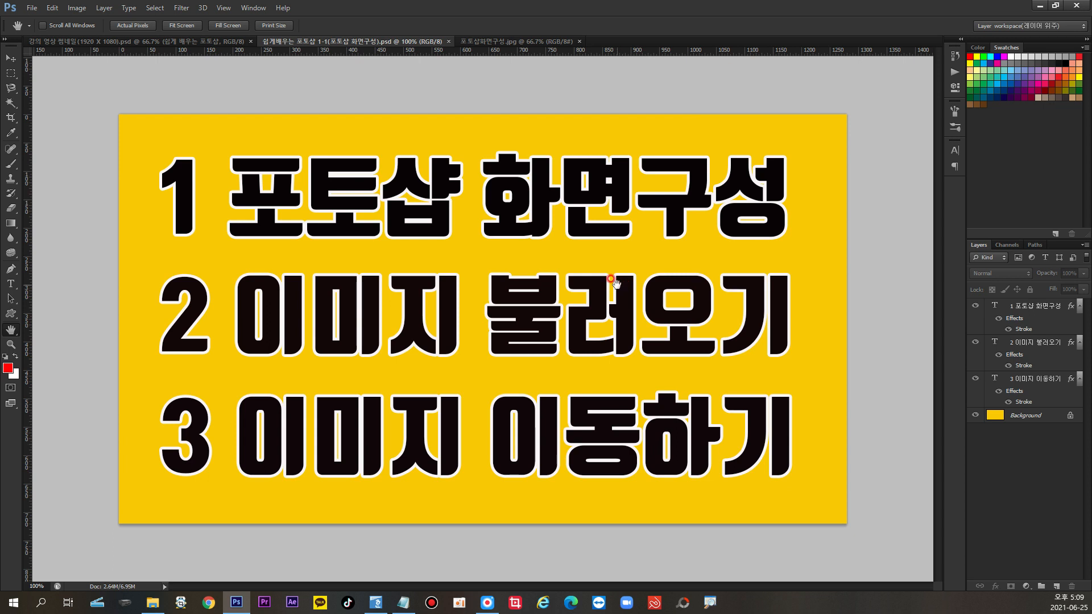
click(515, 42)
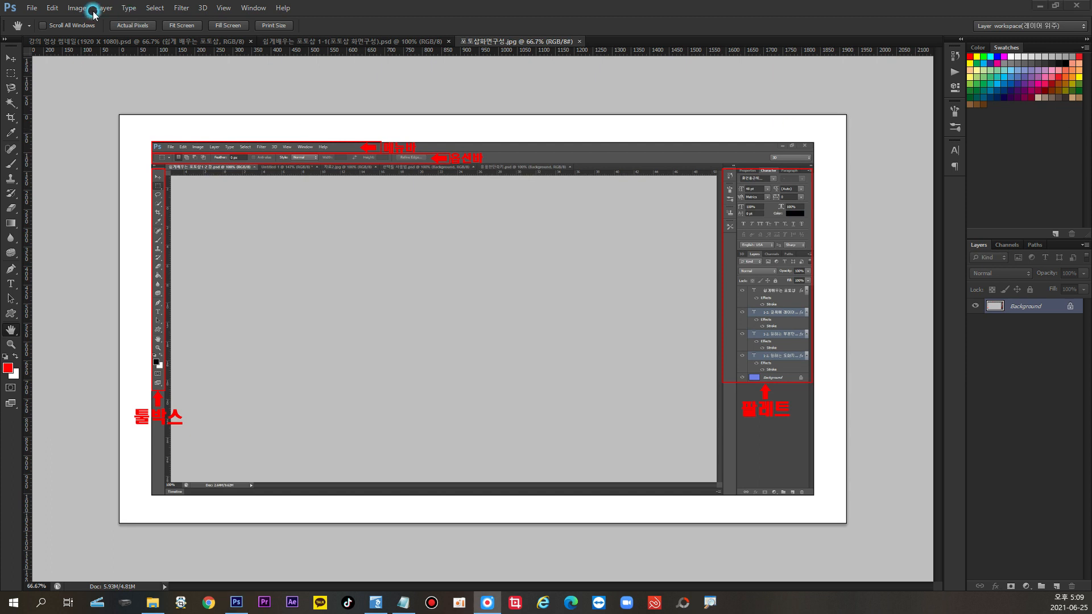
key(v)
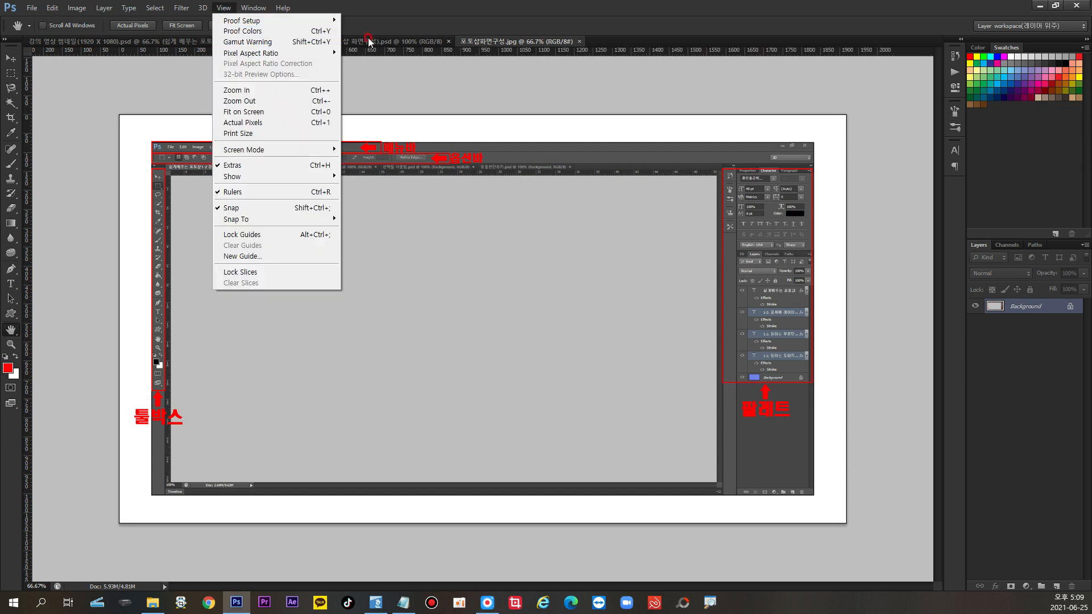
key(Escape)
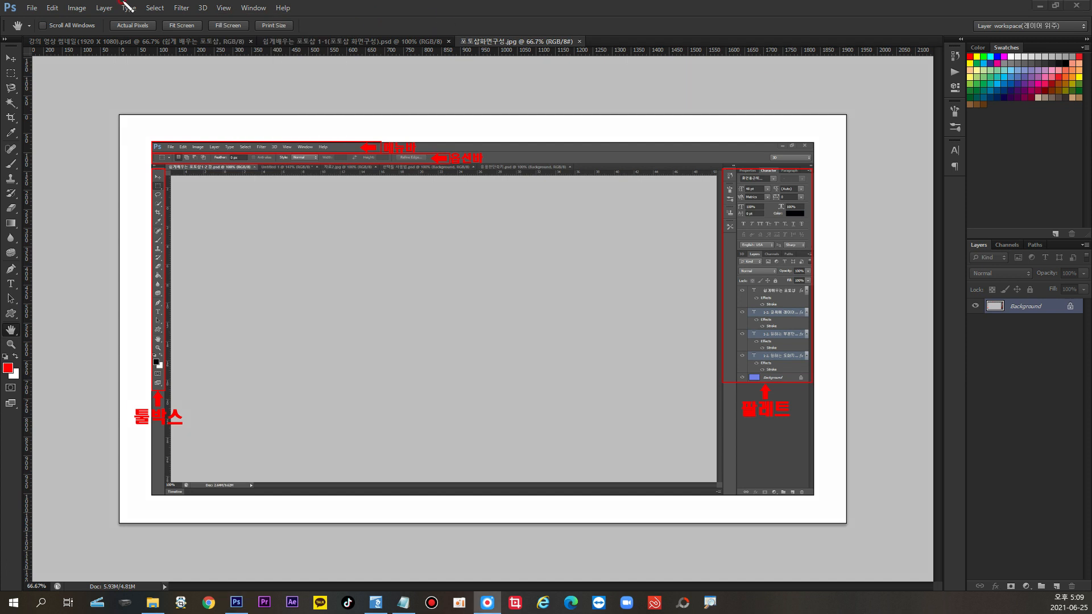
drag(22, 11, 341, 13)
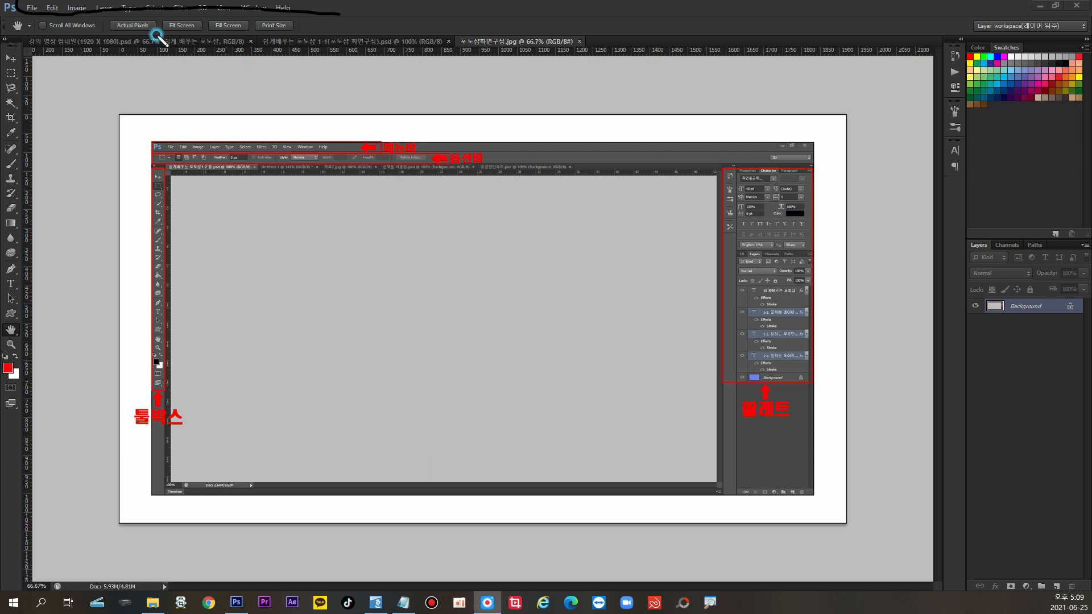
mouse_move(36, 2)
mouse_down()
mouse_move(91, 16)
mouse_move(314, 14)
mouse_move(36, 3)
mouse_move(26, 32)
mouse_move(67, 50)
mouse_move(310, 50)
mouse_move(334, 36)
mouse_move(312, 21)
mouse_move(56, 15)
mouse_move(23, 33)
mouse_move(11, 23)
mouse_move(13, 431)
mouse_move(59, 335)
mouse_move(7, 37)
mouse_up()
drag(957, 36, 1089, 40)
mouse_move(1090, 335)
mouse_down()
mouse_move(1065, 390)
mouse_move(1004, 455)
mouse_move(971, 203)
mouse_move(1009, 18)
mouse_move(1074, 344)
mouse_move(1057, 390)
mouse_up()
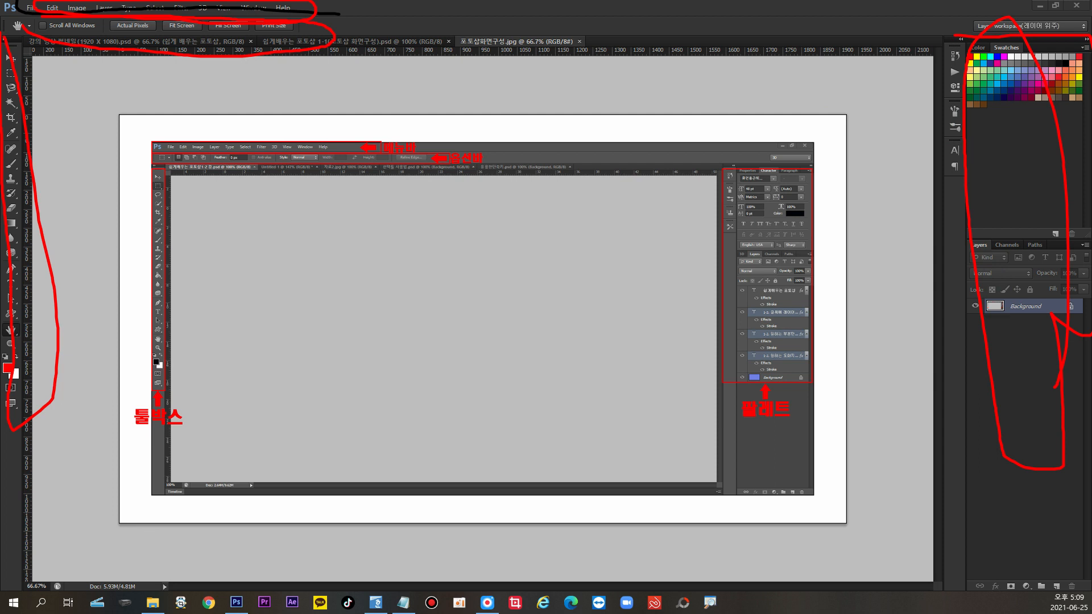
key(Delete)
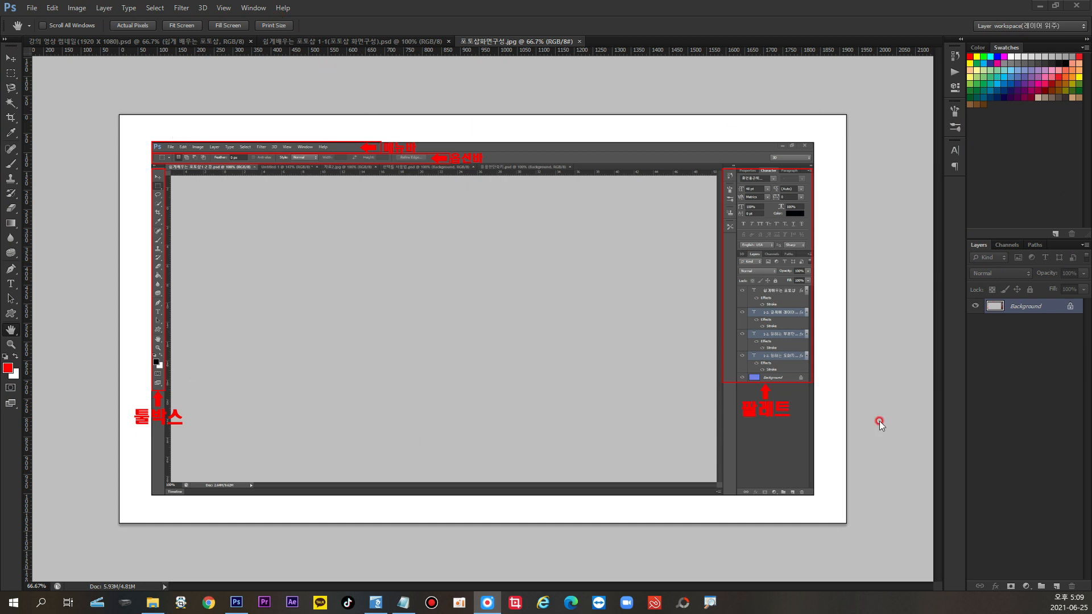
Open the image 자료1 from the 포토샵 콘텐츠1 folder.
click(387, 42)
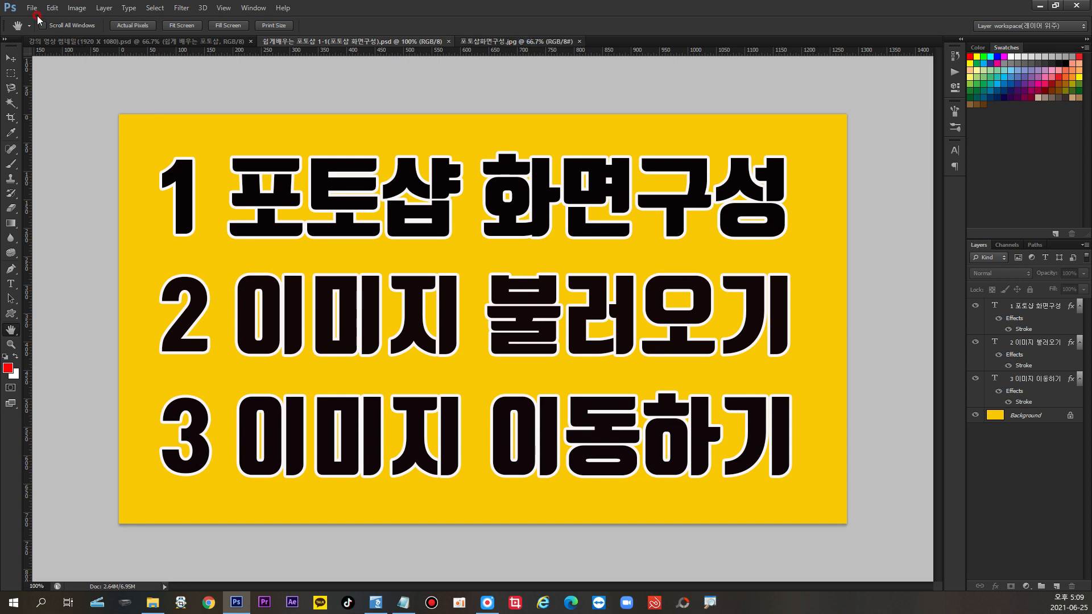
key(ctrl+Tab)
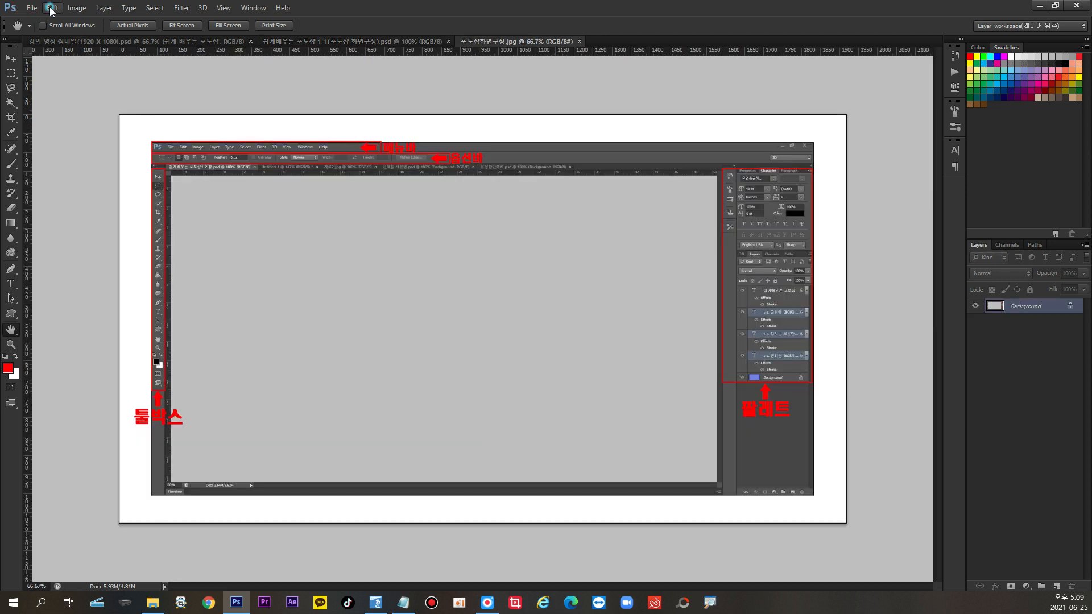
click(51, 8)
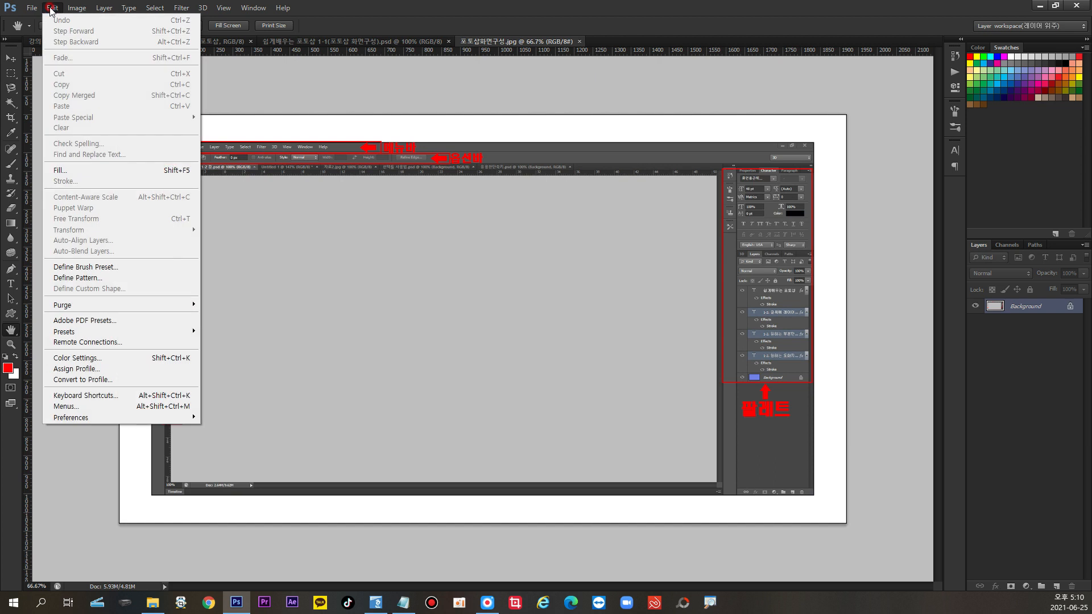
mouse_move(32, 8)
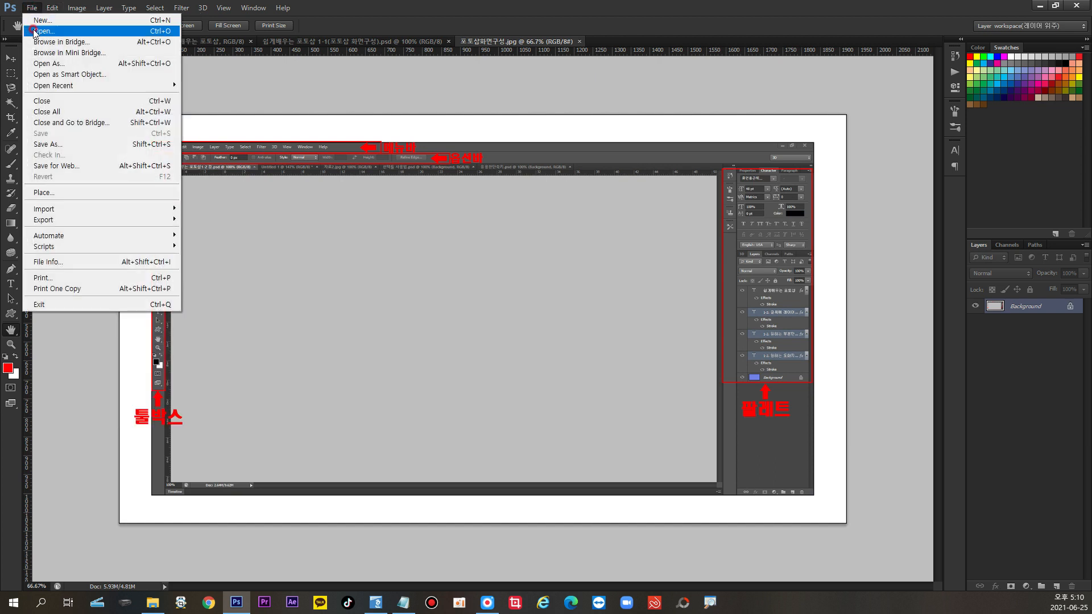
click(33, 30)
click(403, 121)
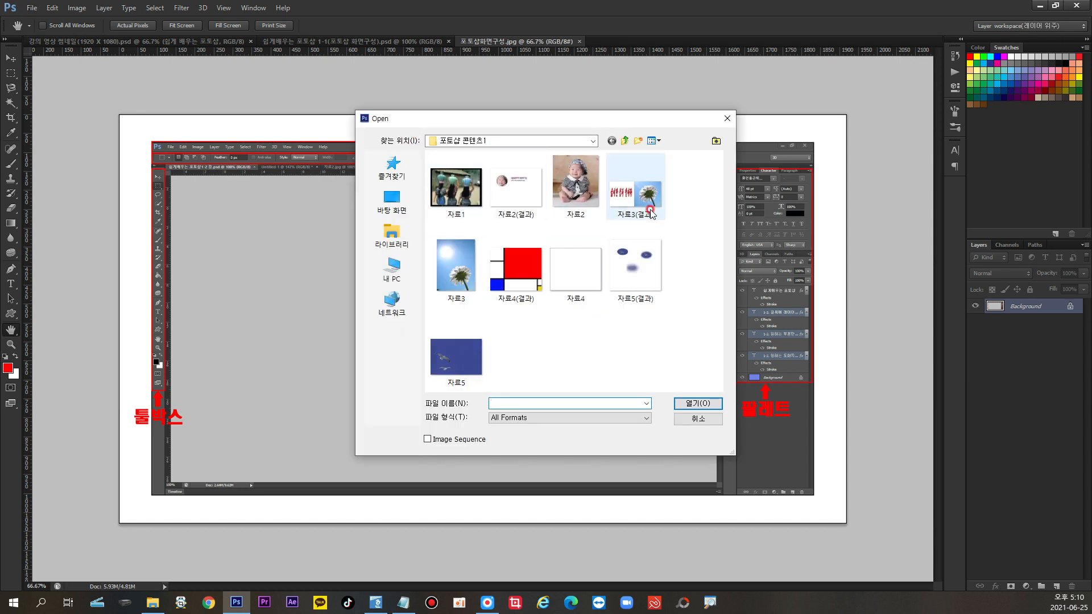
click(461, 198)
click(691, 407)
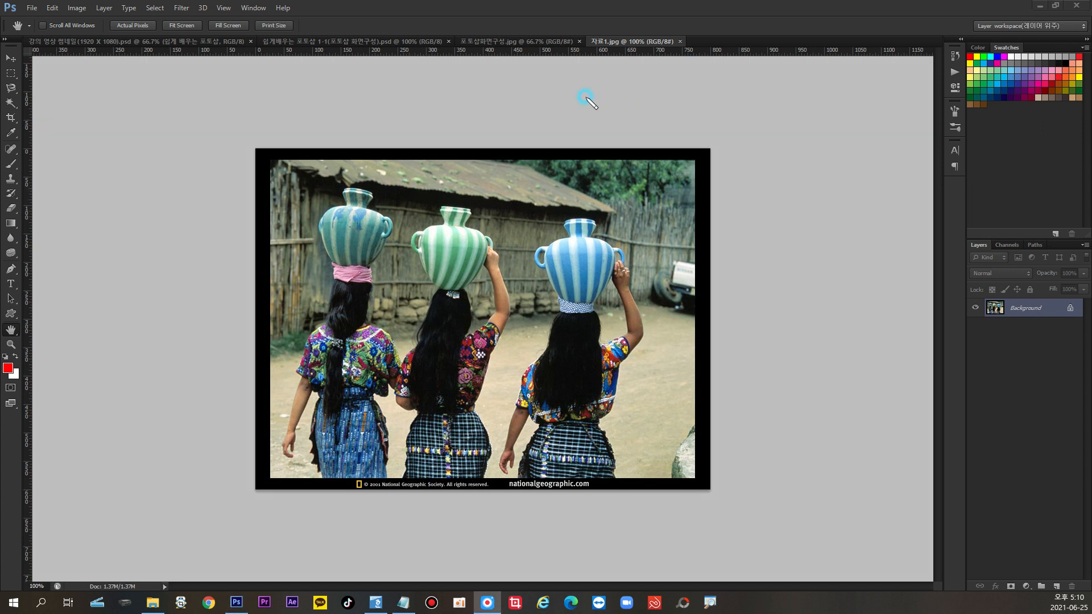
mouse_move(576, 98)
mouse_down()
mouse_move(553, 128)
mouse_move(579, 136)
mouse_move(598, 102)
mouse_move(606, 120)
mouse_move(590, 141)
mouse_up()
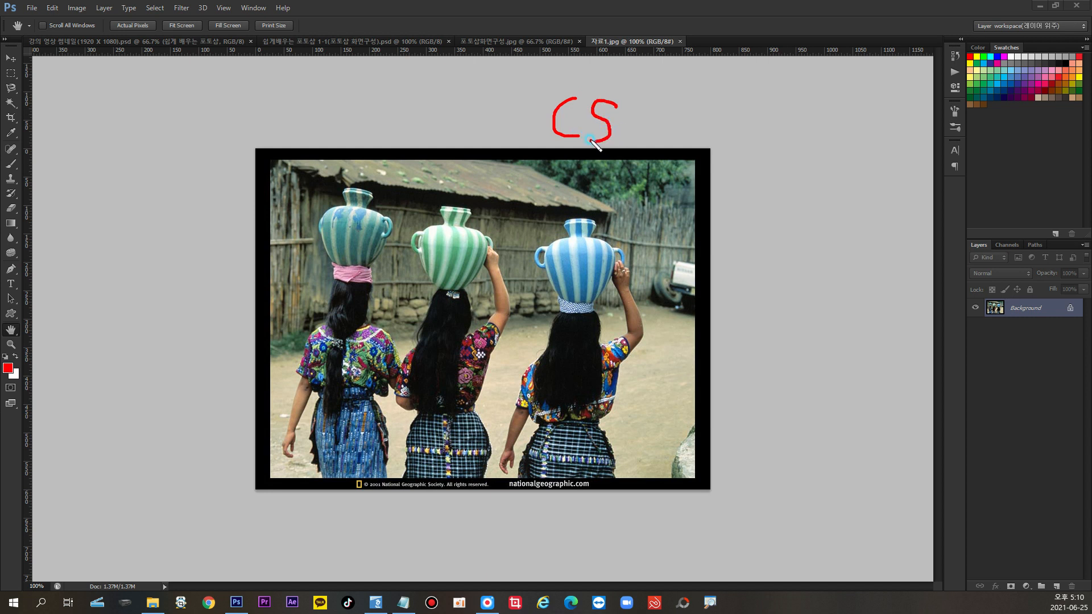
mouse_move(660, 99)
mouse_down()
mouse_move(622, 127)
mouse_move(649, 140)
mouse_move(657, 132)
mouse_move(649, 120)
mouse_move(626, 122)
mouse_up()
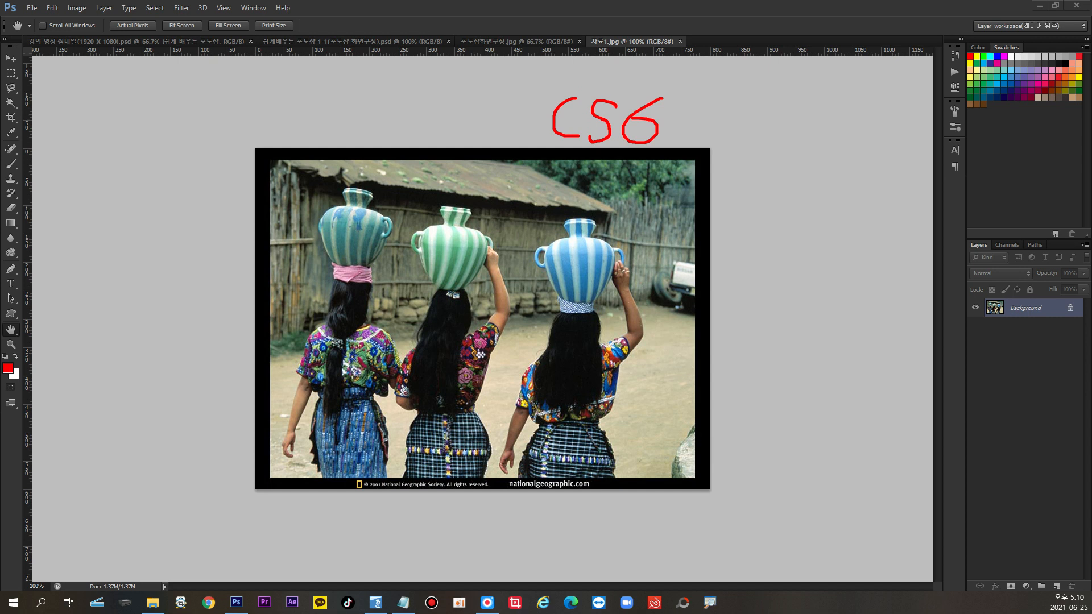
click(1007, 180)
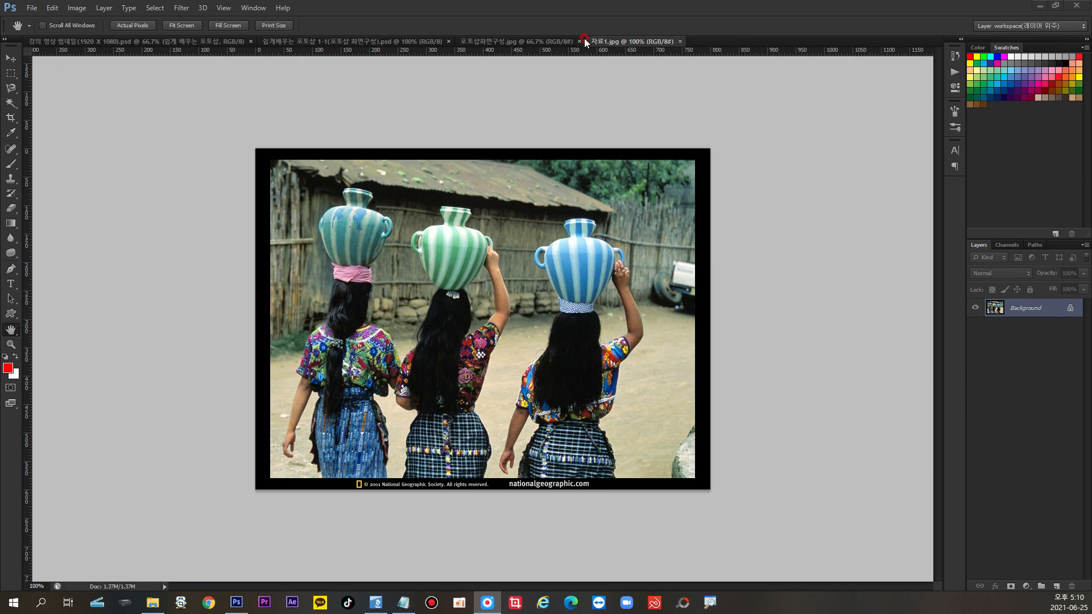
Look through the other open documents and return to 자료1.jpg.
click(557, 42)
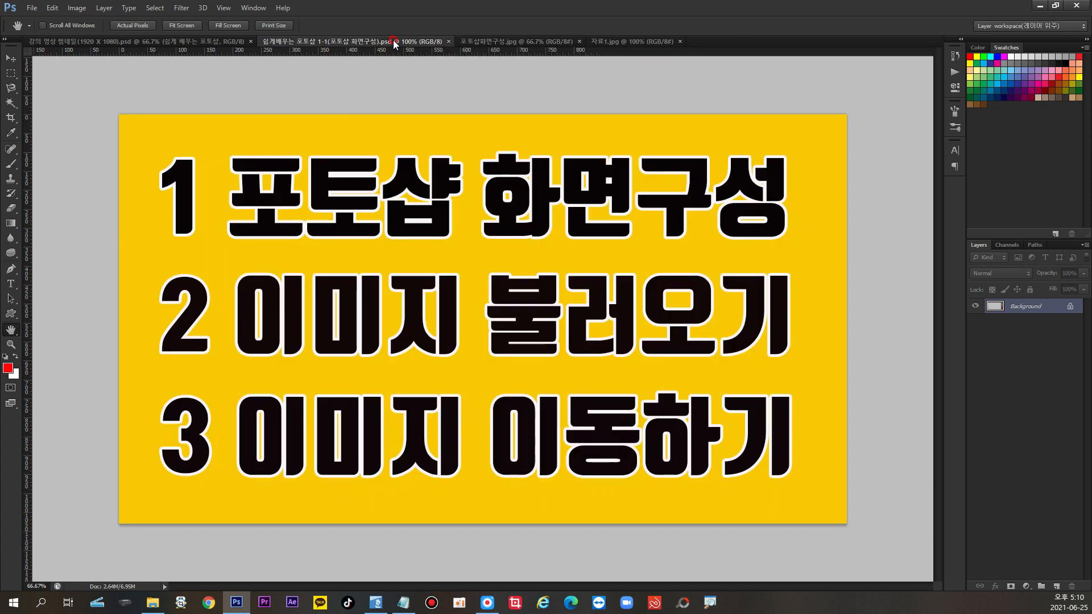
click(208, 43)
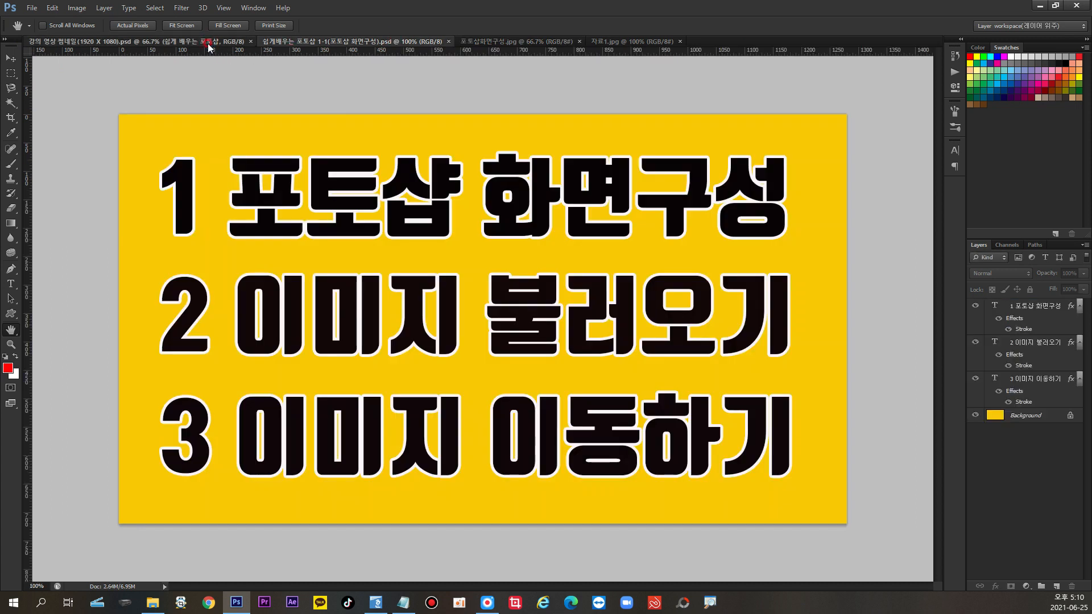
click(635, 44)
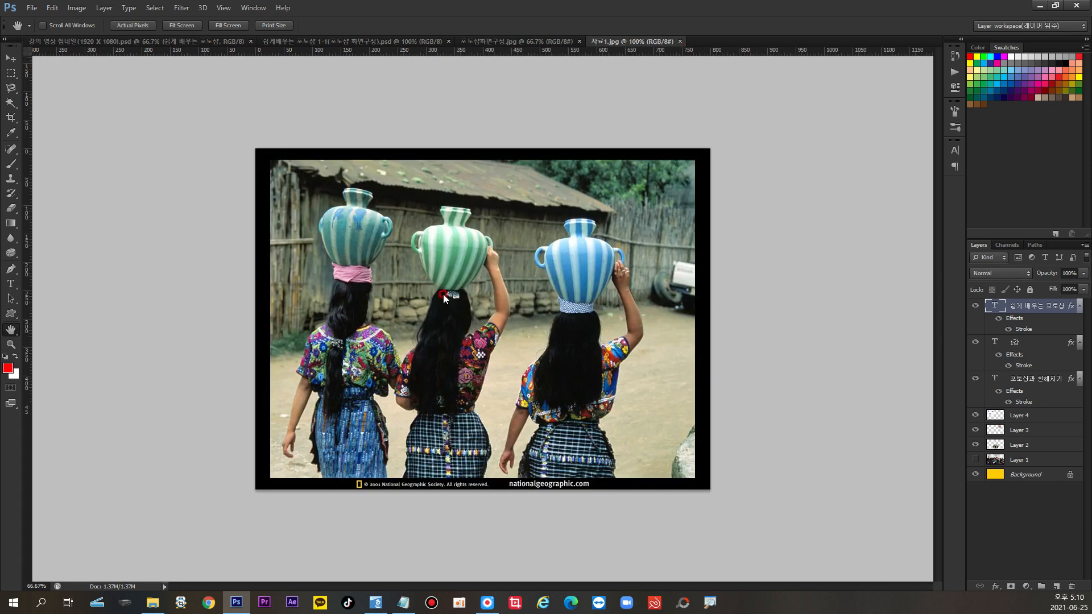
Undock 자료1.jpg into a floating window and move it around over the yellow thumbnail document.
drag(607, 122, 299, 87)
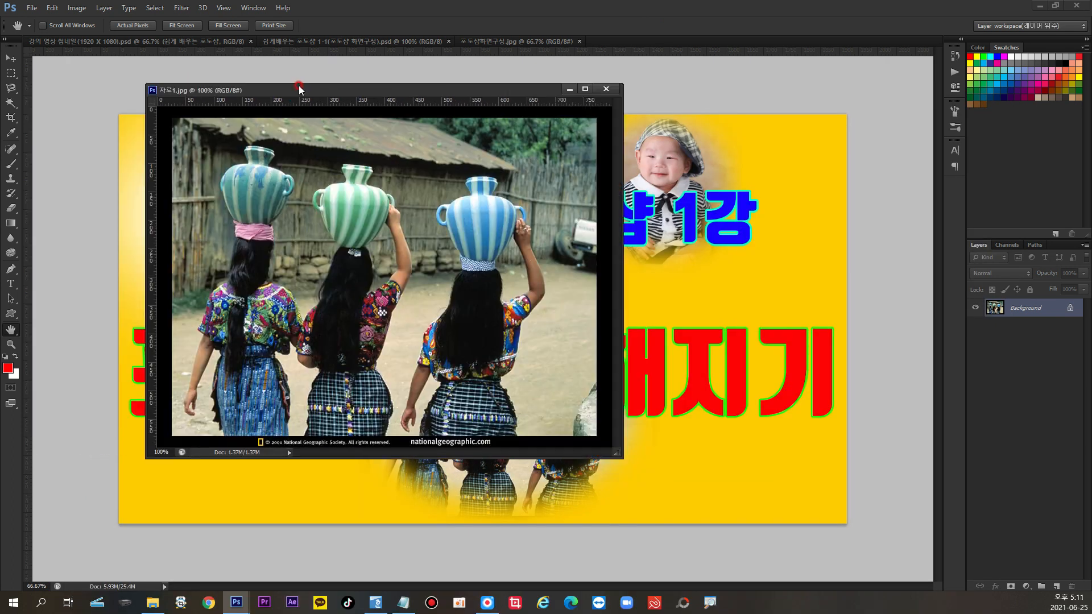
drag(396, 90, 365, 100)
drag(366, 104, 620, 85)
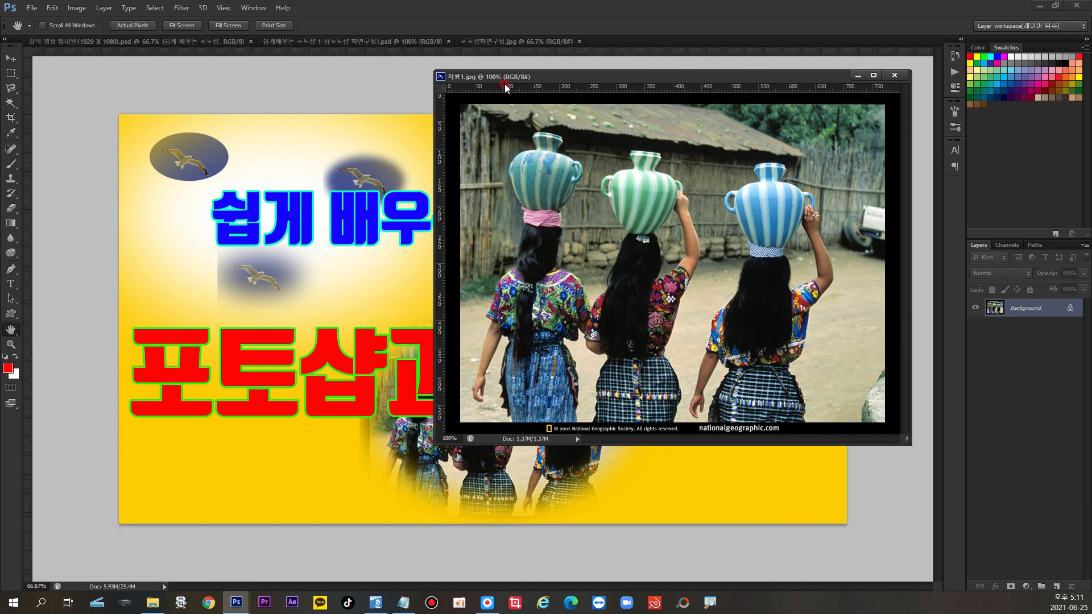
drag(678, 79, 485, 110)
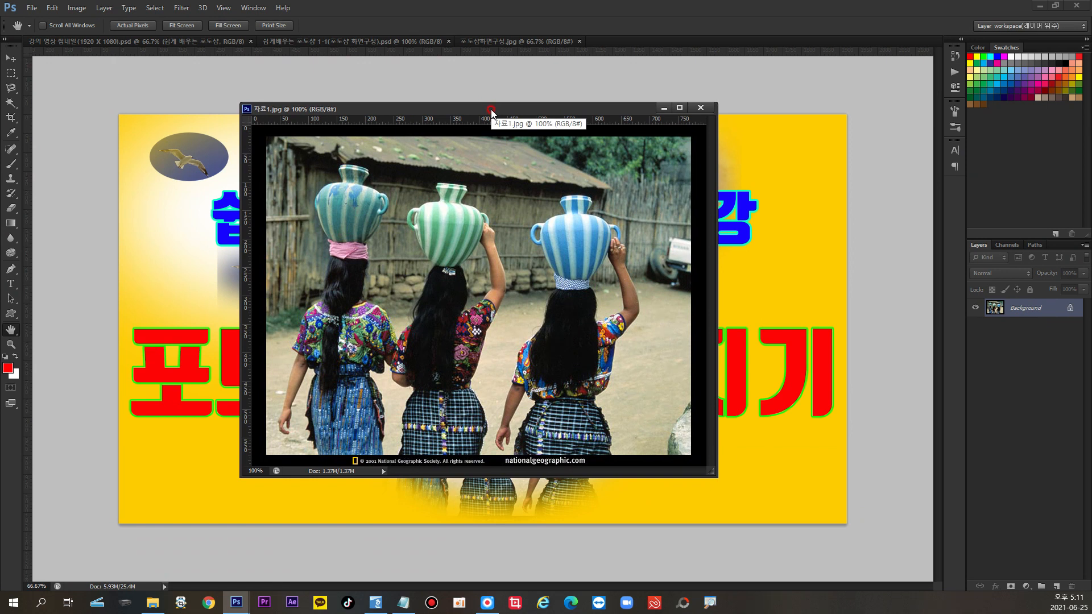
drag(491, 112, 304, 95)
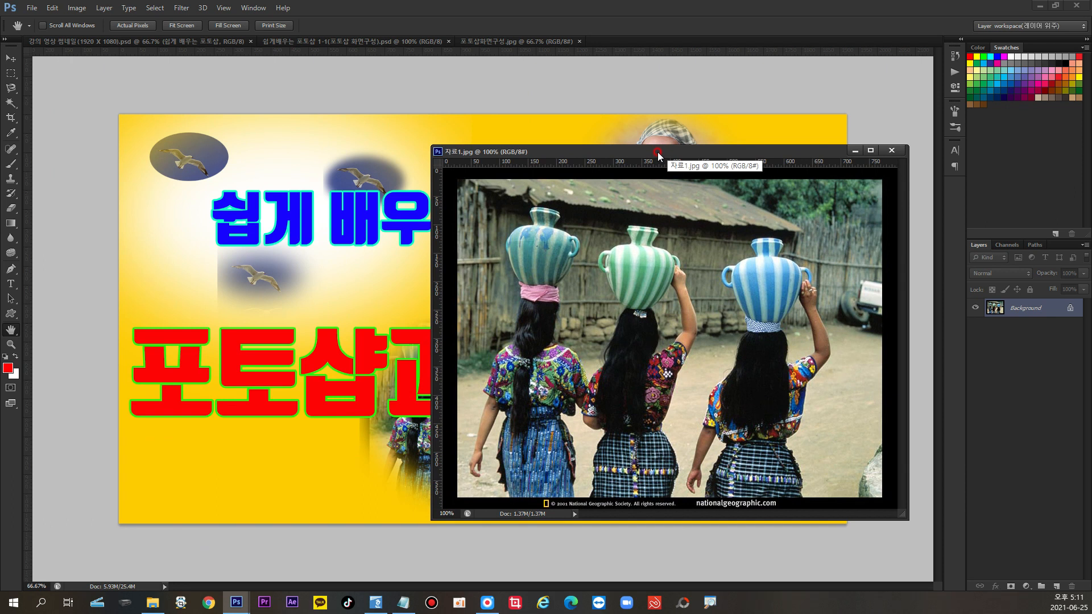
Dock the floating 자료1.jpg window back with the other open documents.
drag(658, 154, 709, 44)
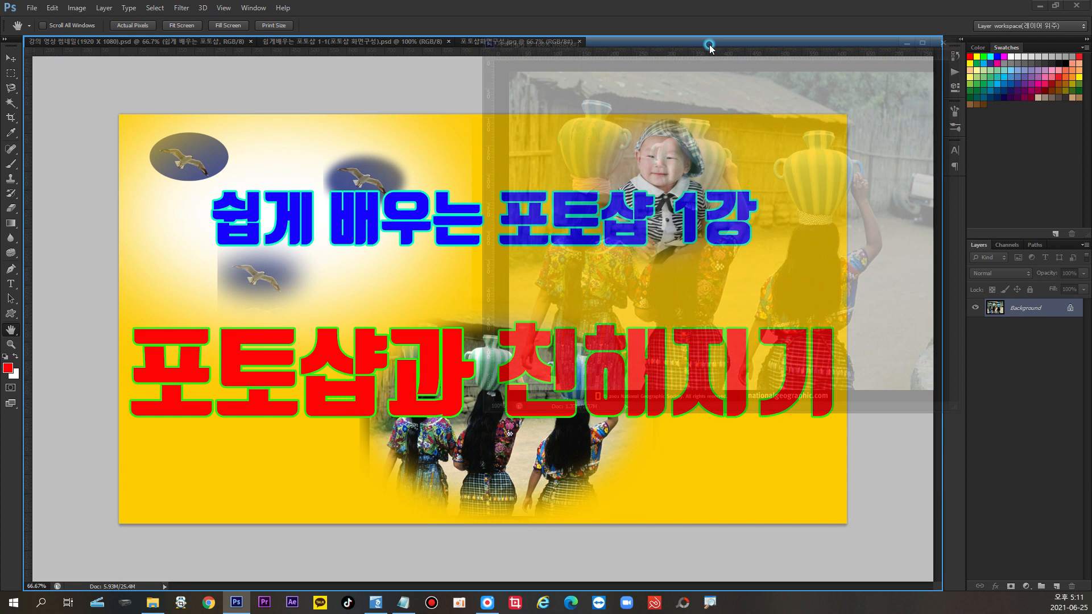
drag(708, 45, 709, 45)
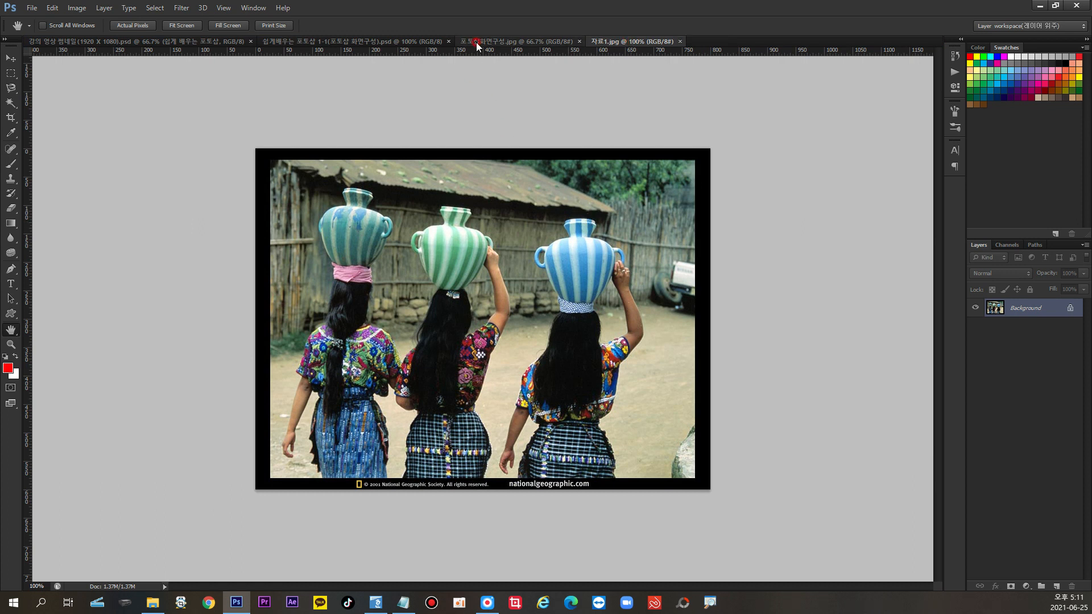
Review the interface diagram 포토샵화면구성.jpg and switch to the lesson outline 쉽게배우는 포토샵 1-1.
click(534, 43)
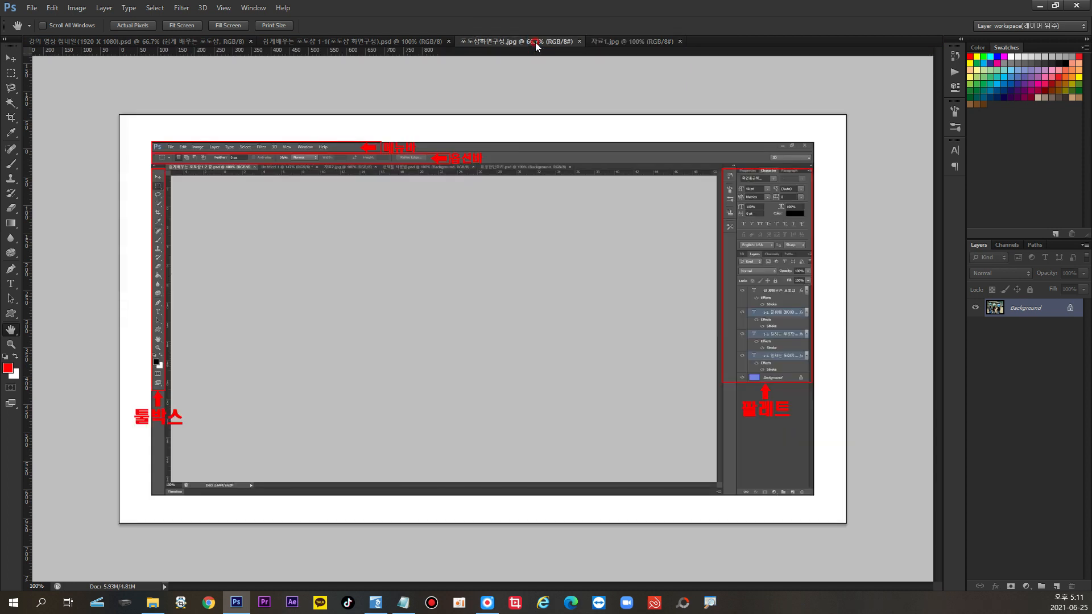
click(456, 238)
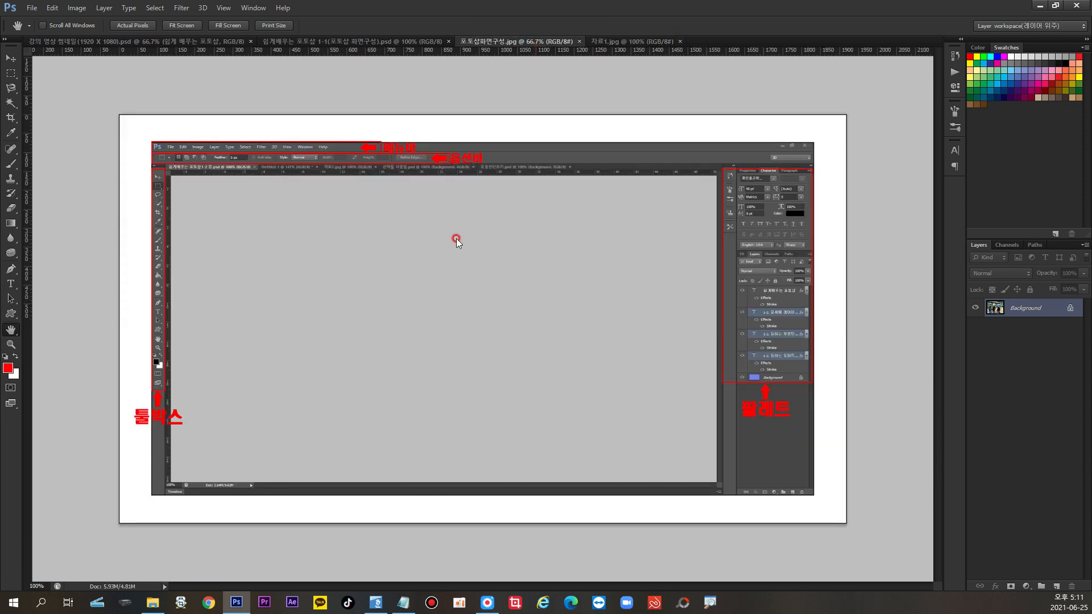
click(367, 43)
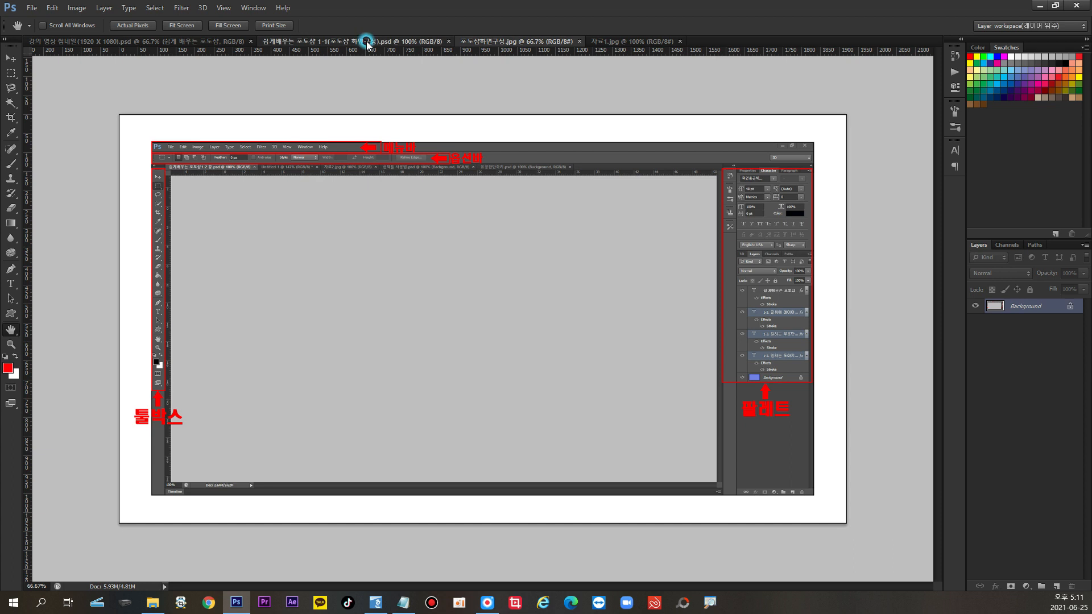
click(455, 349)
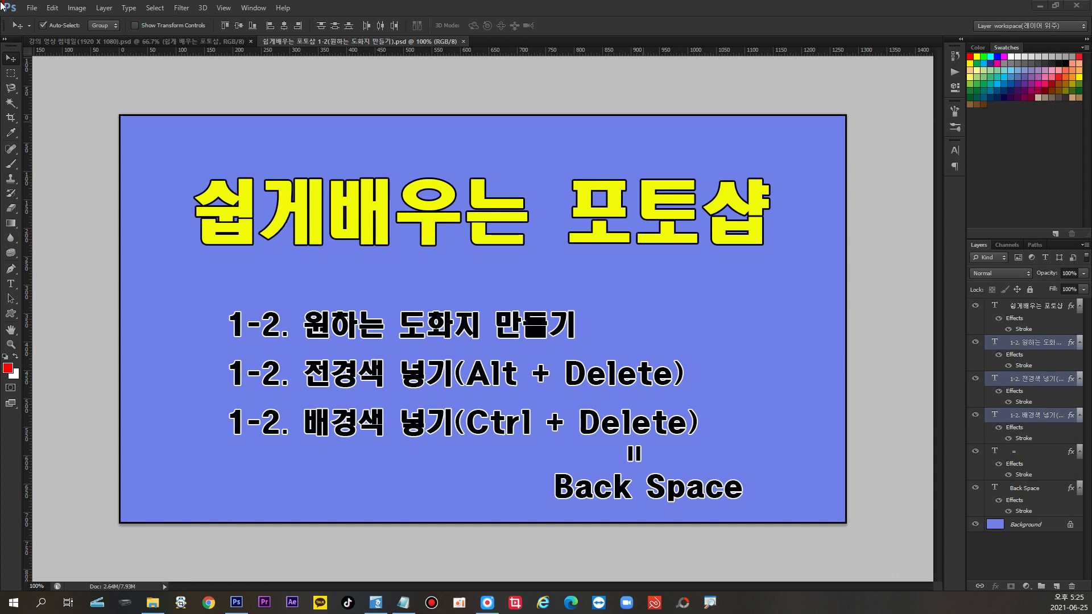
Start a new document and look through the available presets in its settings.
click(29, 8)
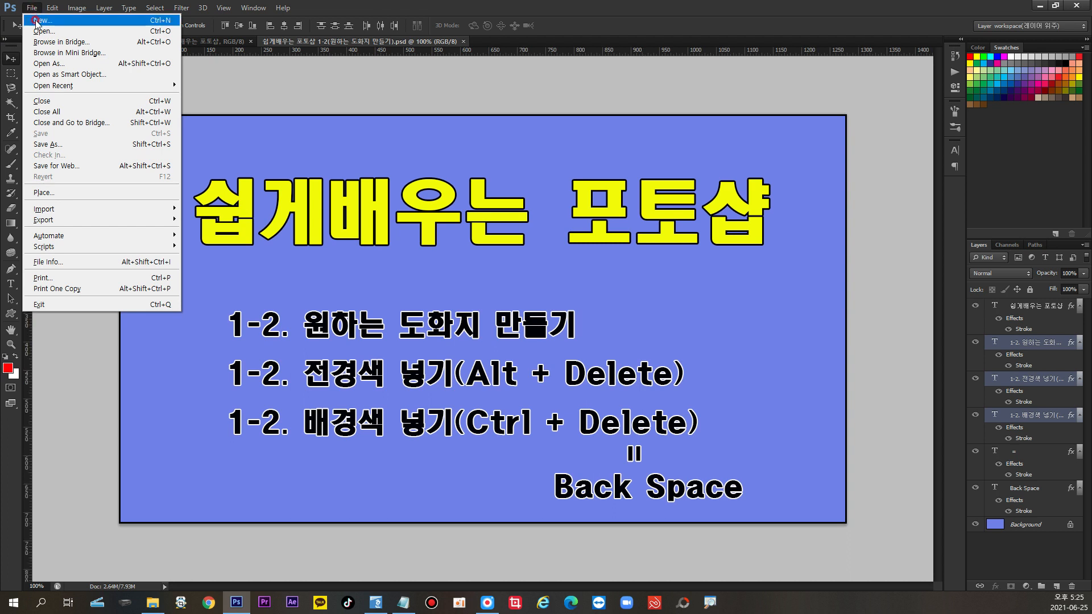
click(35, 20)
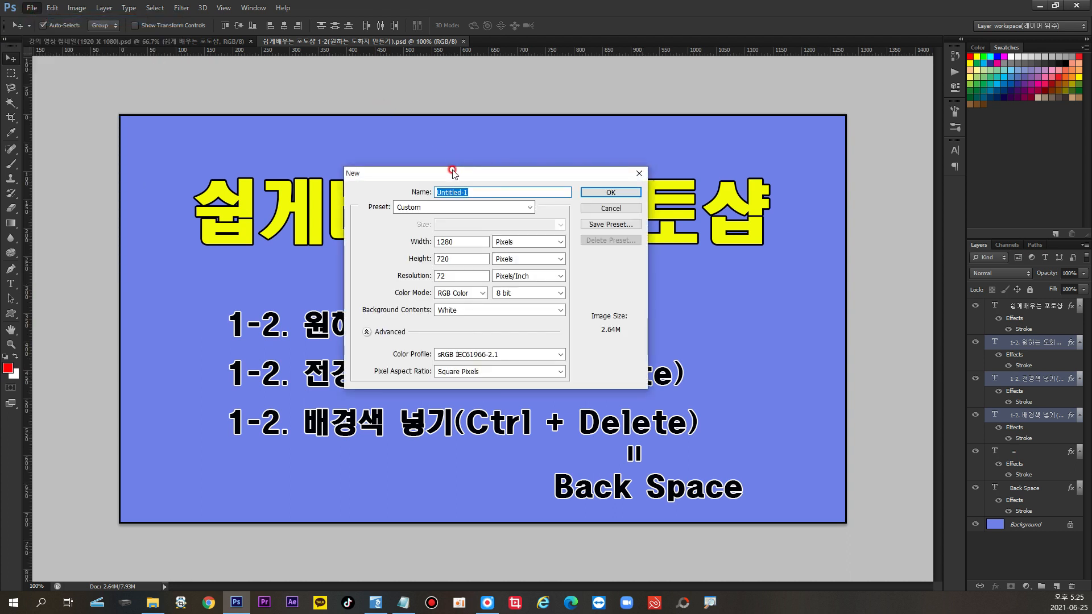
drag(452, 171, 484, 156)
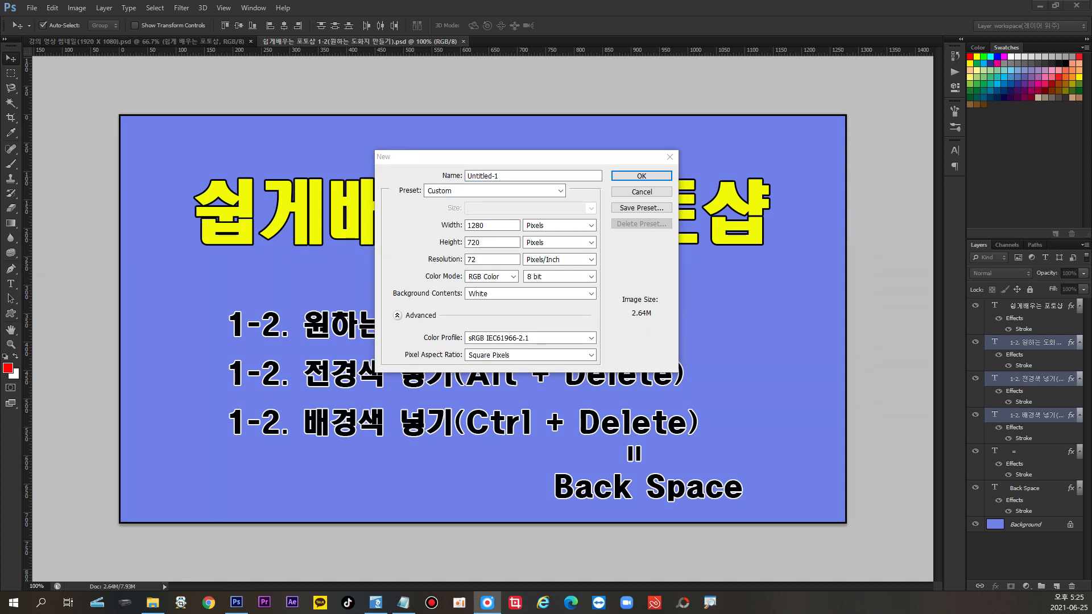
mouse_move(402, 171)
mouse_down()
mouse_move(404, 205)
mouse_move(423, 197)
mouse_move(426, 175)
mouse_move(389, 176)
mouse_up()
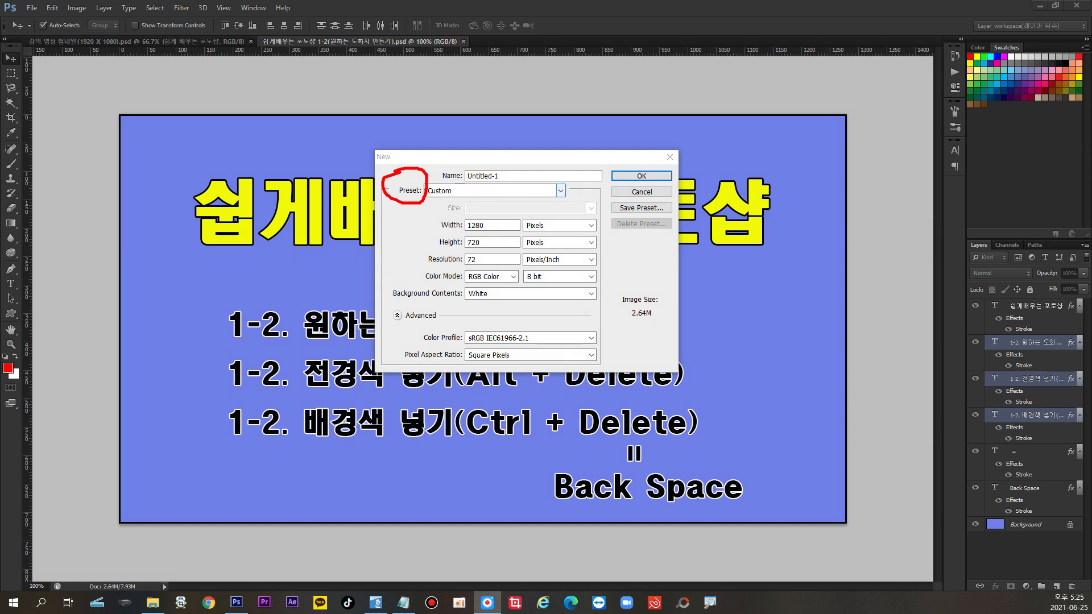
key(Escape)
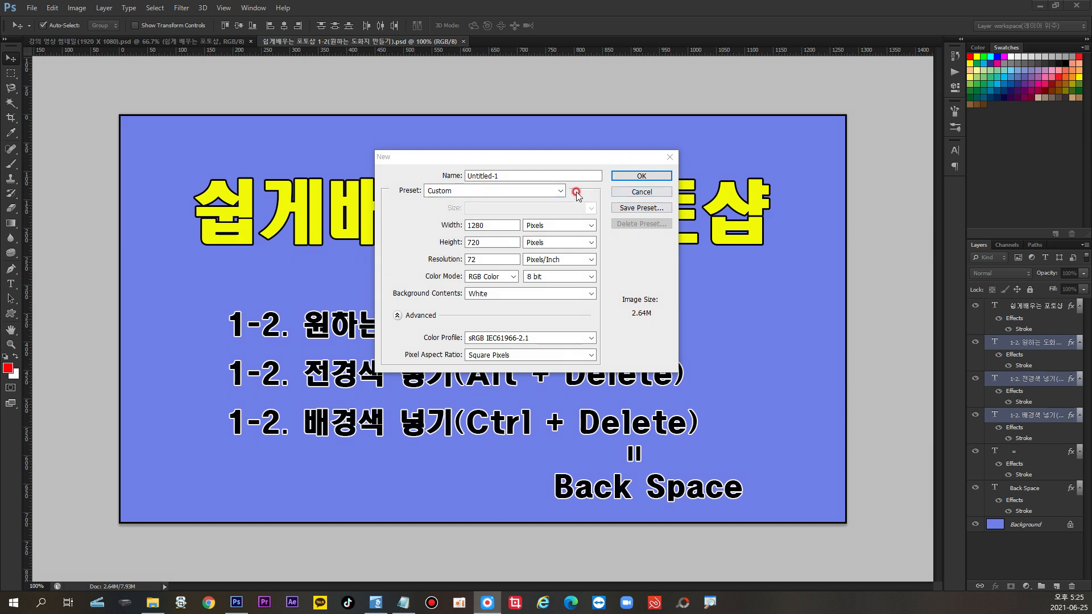
click(562, 192)
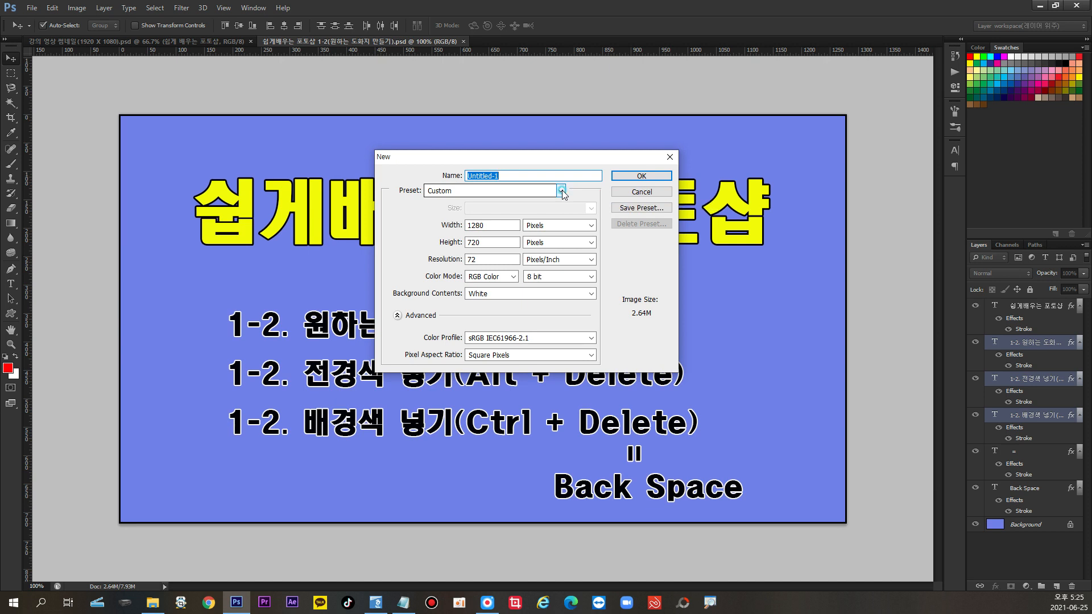
click(562, 191)
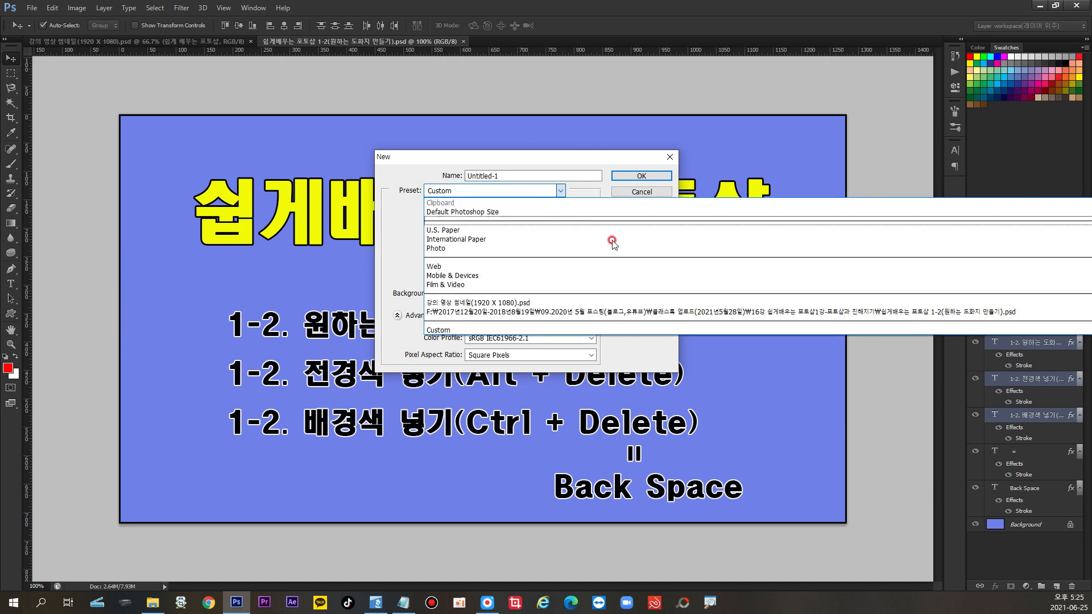
click(499, 154)
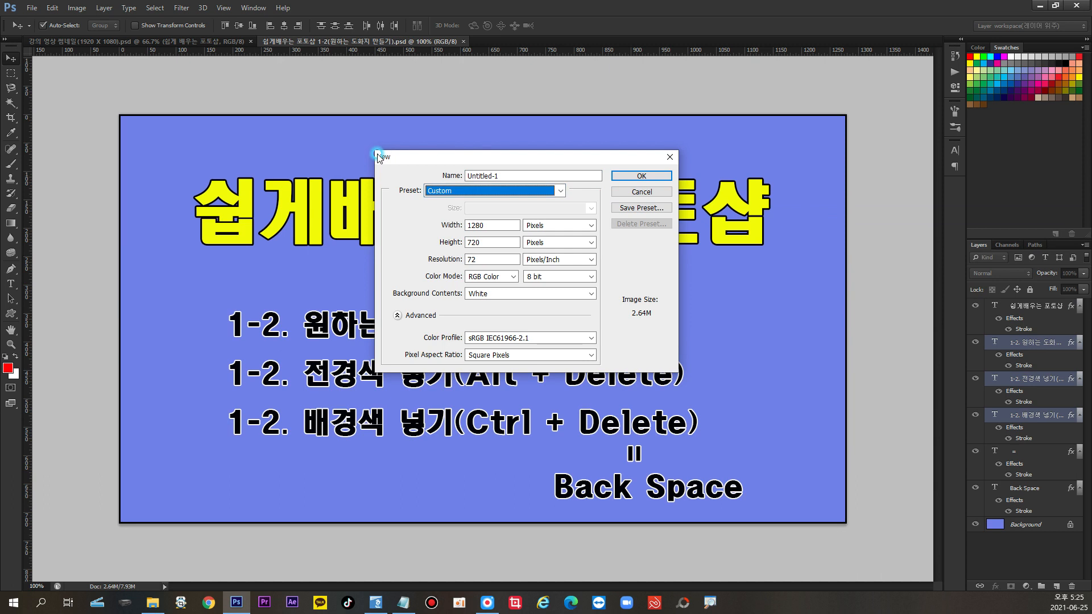
Create a new document with the International Paper preset at A4 size.
click(540, 199)
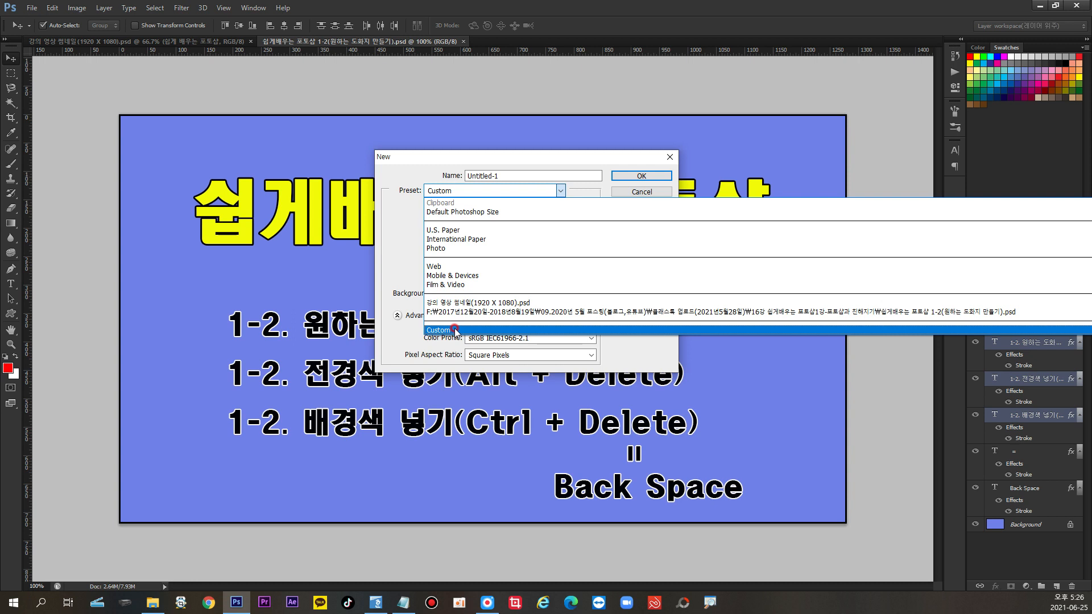
click(459, 239)
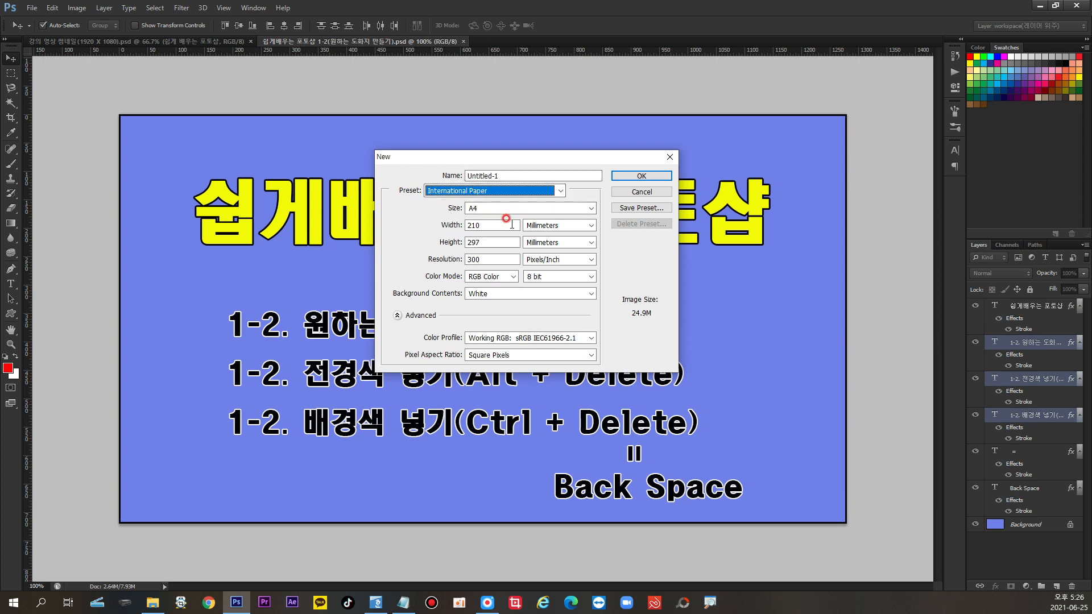
click(590, 209)
click(591, 210)
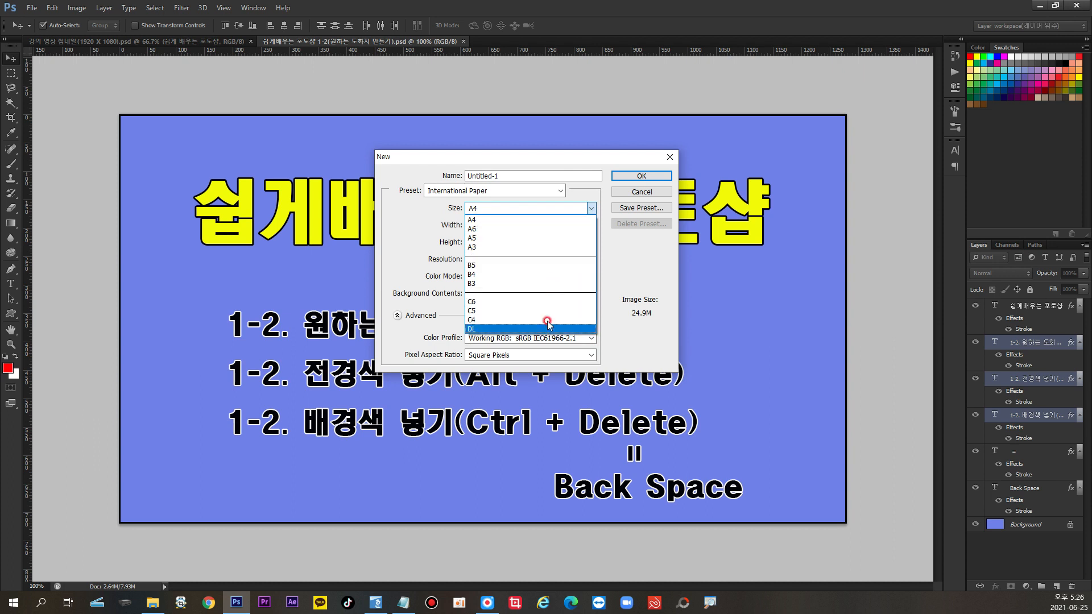
click(519, 223)
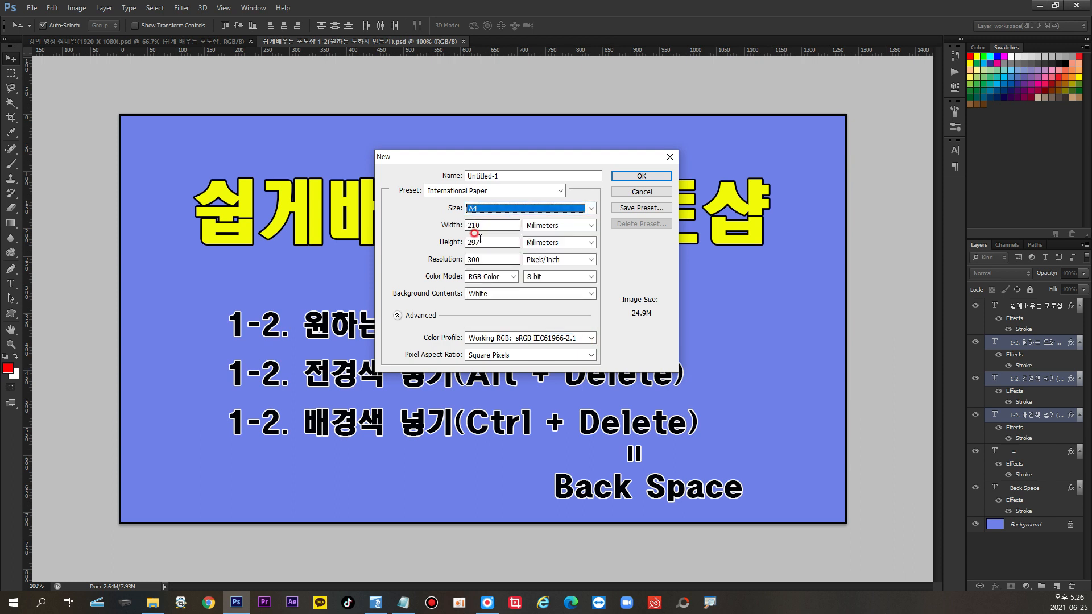
click(627, 177)
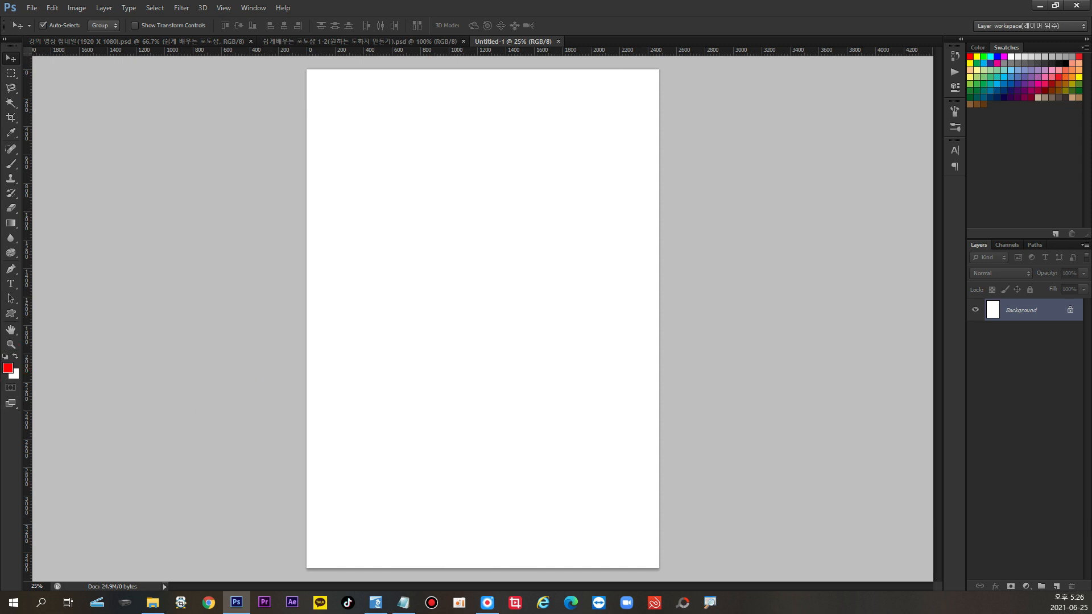
Reset the foreground and background colors to the default black and white.
mouse_move(25, 388)
mouse_down()
mouse_move(11, 344)
mouse_move(21, 346)
mouse_move(26, 386)
mouse_move(2, 378)
mouse_move(3, 351)
mouse_move(17, 351)
mouse_move(26, 378)
mouse_up()
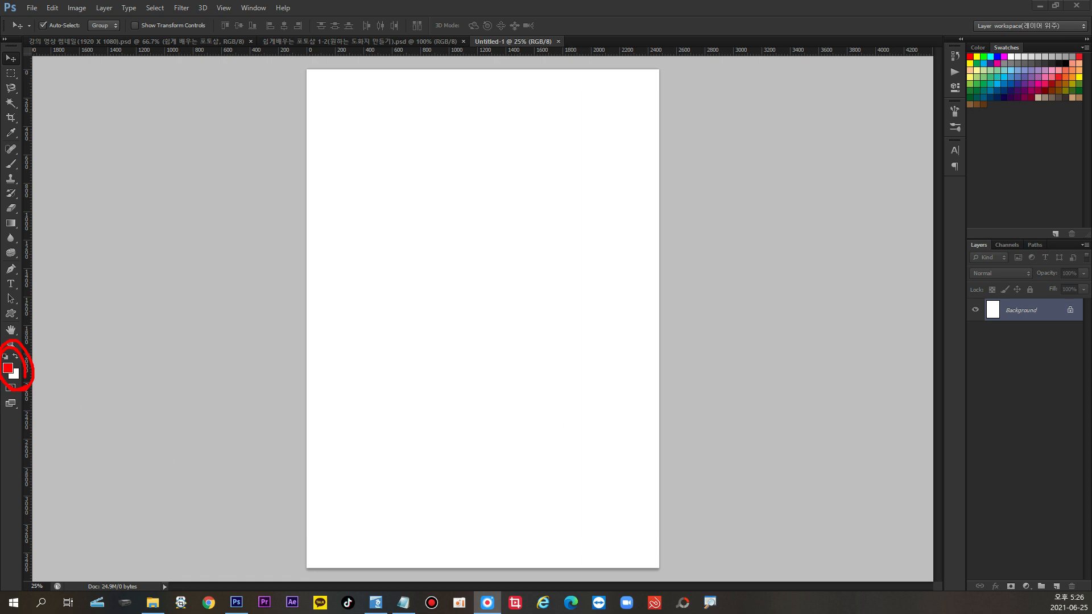
key(Escape)
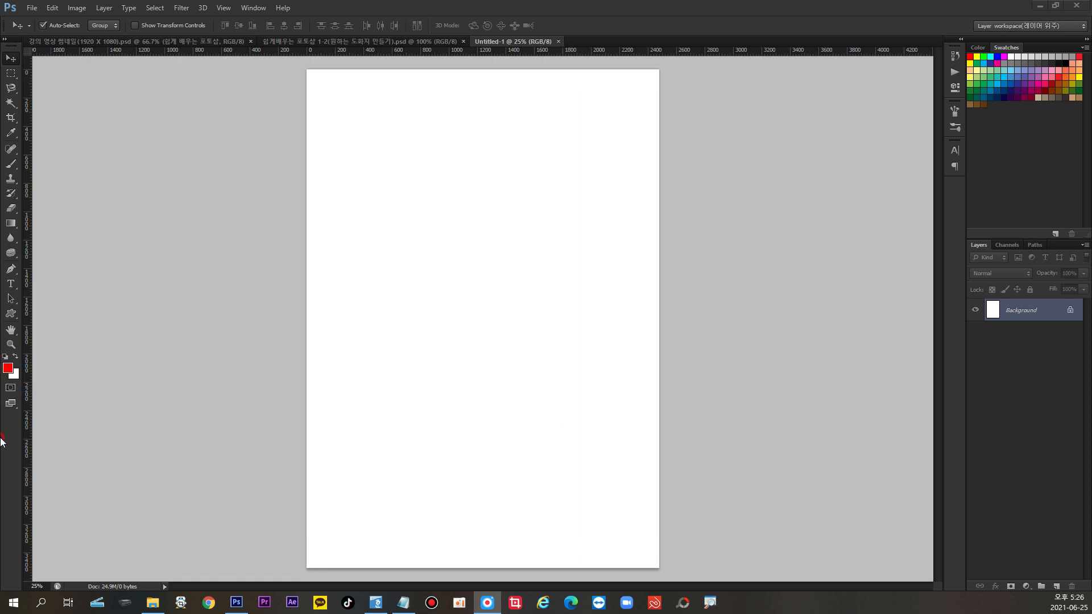
click(4, 357)
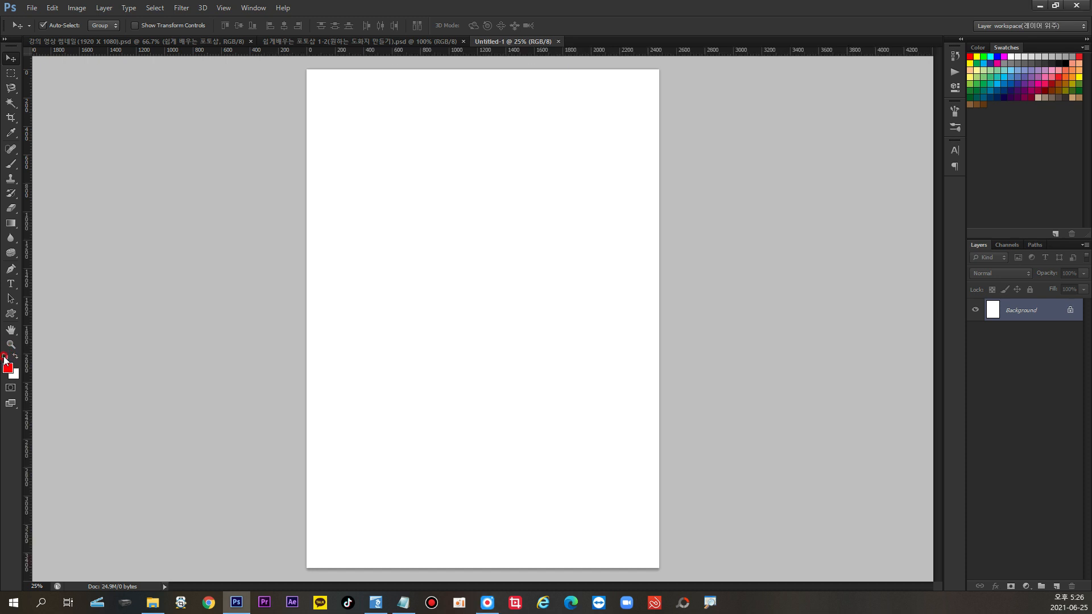
click(8, 368)
click(17, 374)
click(9, 370)
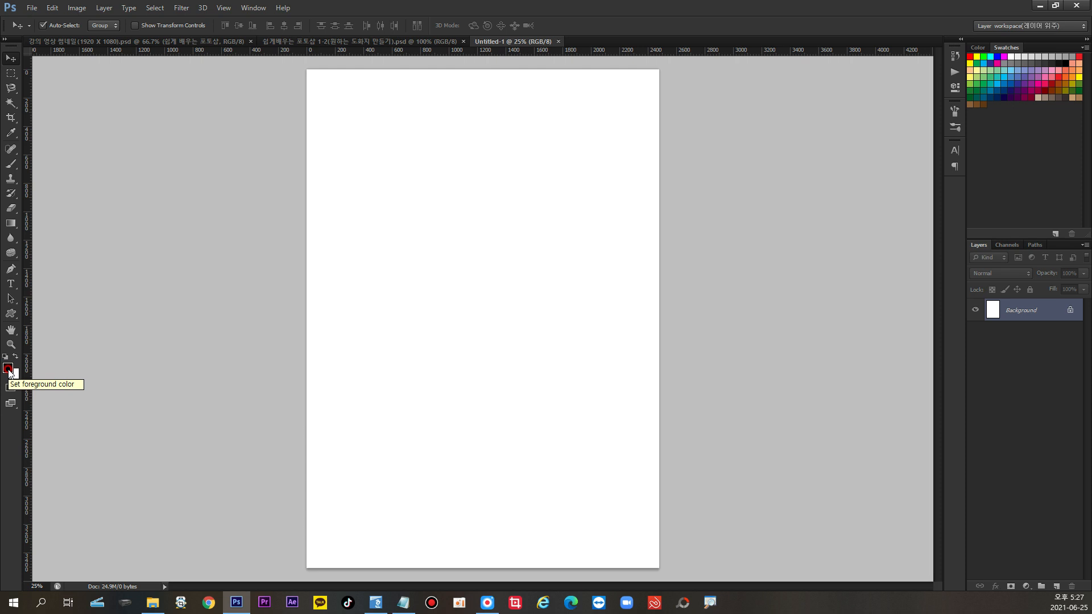
key(d)
Switch to the lesson outline 쉽게배우는 포토샵 1-2 and review the shortcuts for foreground and background color fills.
click(394, 42)
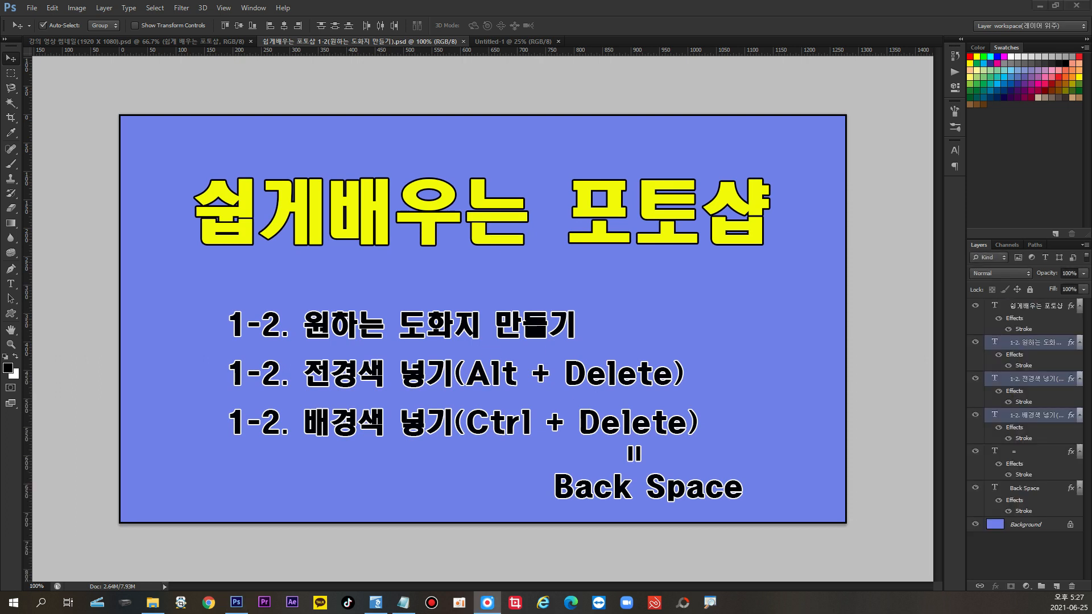
mouse_move(453, 363)
mouse_down()
mouse_move(496, 390)
mouse_move(596, 402)
mouse_move(666, 390)
mouse_move(693, 374)
mouse_move(671, 350)
mouse_move(459, 356)
mouse_up()
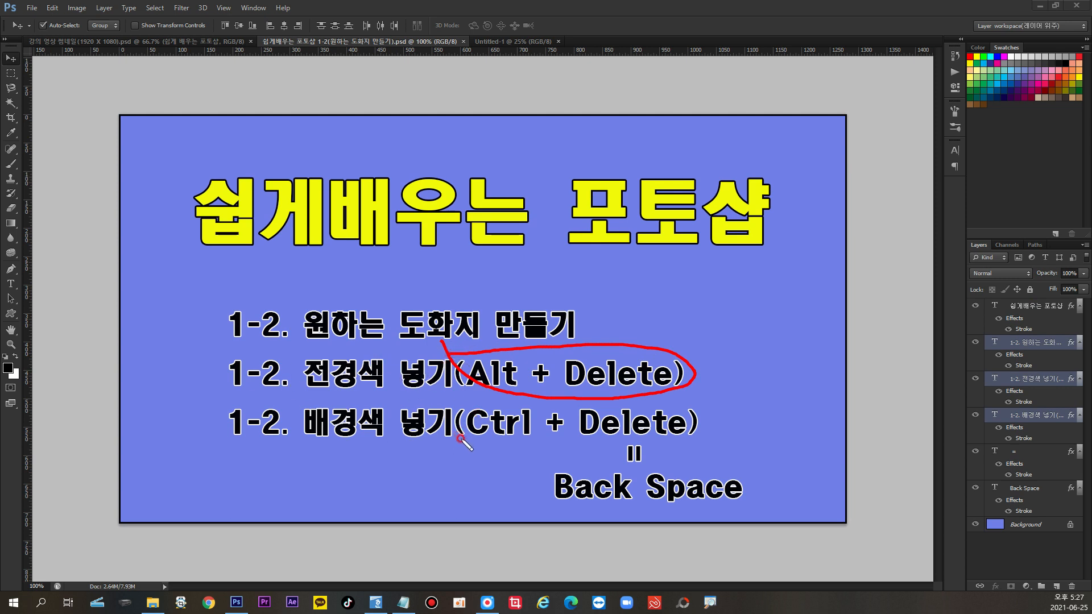
mouse_move(689, 438)
mouse_down()
mouse_move(484, 447)
mouse_move(461, 428)
mouse_move(457, 410)
mouse_move(631, 399)
mouse_move(690, 409)
mouse_move(701, 423)
mouse_move(687, 444)
mouse_up()
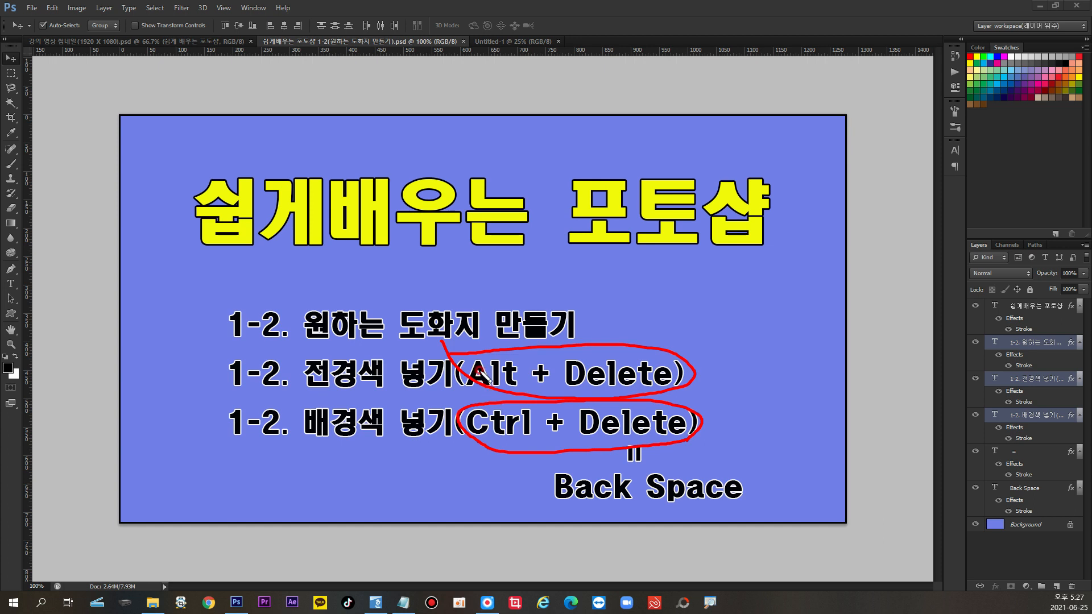
mouse_move(487, 398)
mouse_down()
mouse_move(467, 381)
mouse_move(477, 347)
mouse_move(488, 403)
mouse_move(460, 380)
mouse_move(467, 346)
mouse_move(482, 336)
mouse_move(500, 401)
mouse_up()
mouse_move(290, 397)
mouse_down()
mouse_move(395, 384)
mouse_move(381, 347)
mouse_move(320, 364)
mouse_up()
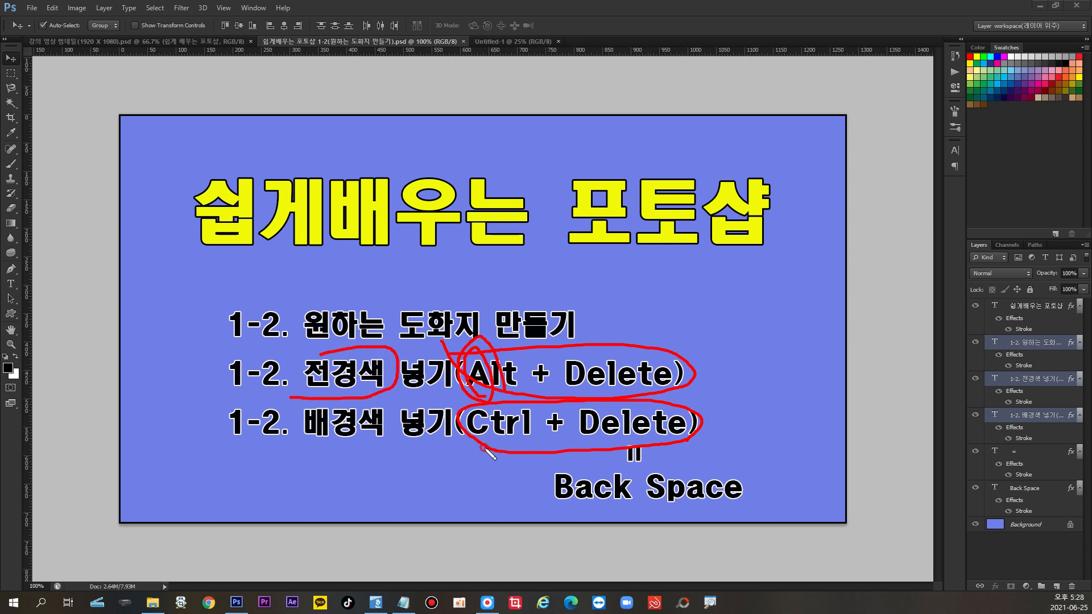
mouse_move(298, 453)
mouse_down()
mouse_move(374, 442)
mouse_move(376, 392)
mouse_move(308, 397)
mouse_move(306, 440)
mouse_up()
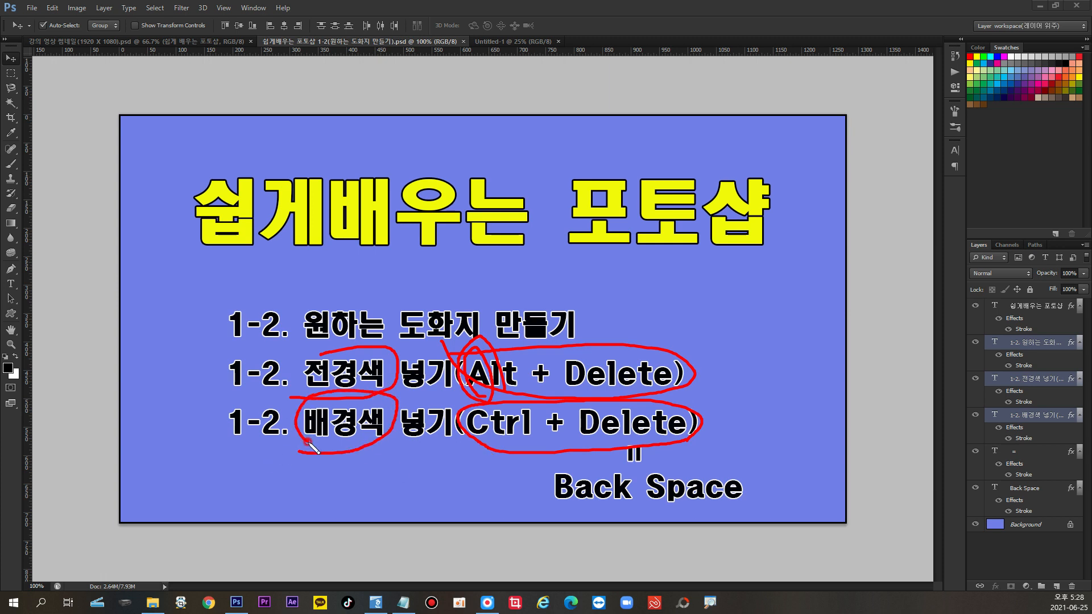
mouse_move(609, 437)
mouse_down()
mouse_move(541, 429)
mouse_move(715, 417)
mouse_move(691, 439)
mouse_up()
mouse_move(552, 503)
mouse_down()
mouse_move(756, 490)
mouse_move(542, 463)
mouse_move(591, 518)
mouse_up()
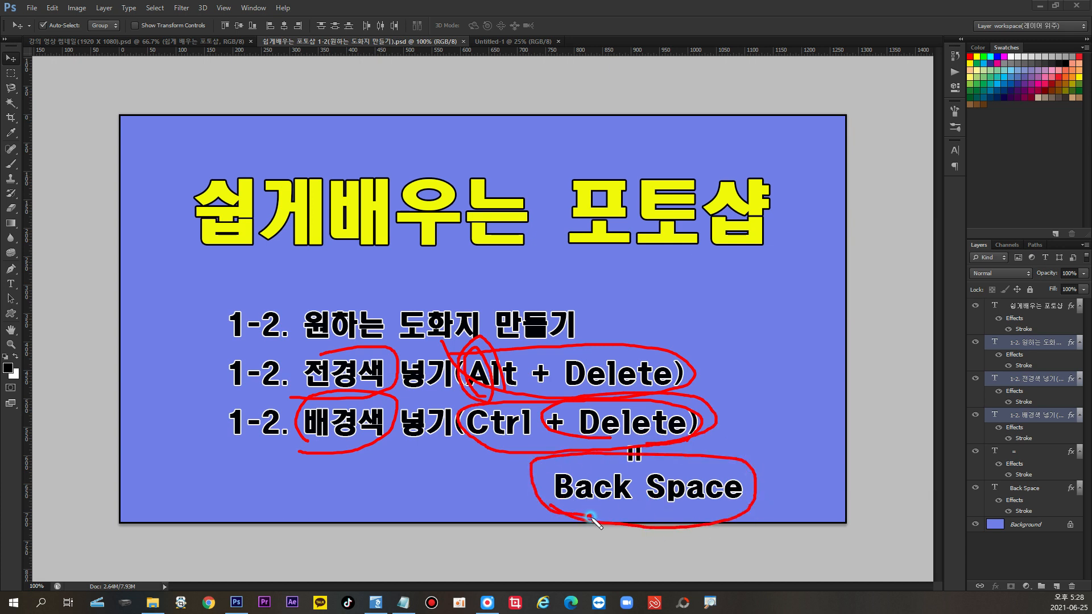
mouse_move(720, 433)
mouse_down()
mouse_move(774, 429)
mouse_move(730, 443)
mouse_move(719, 435)
mouse_up()
key(Delete)
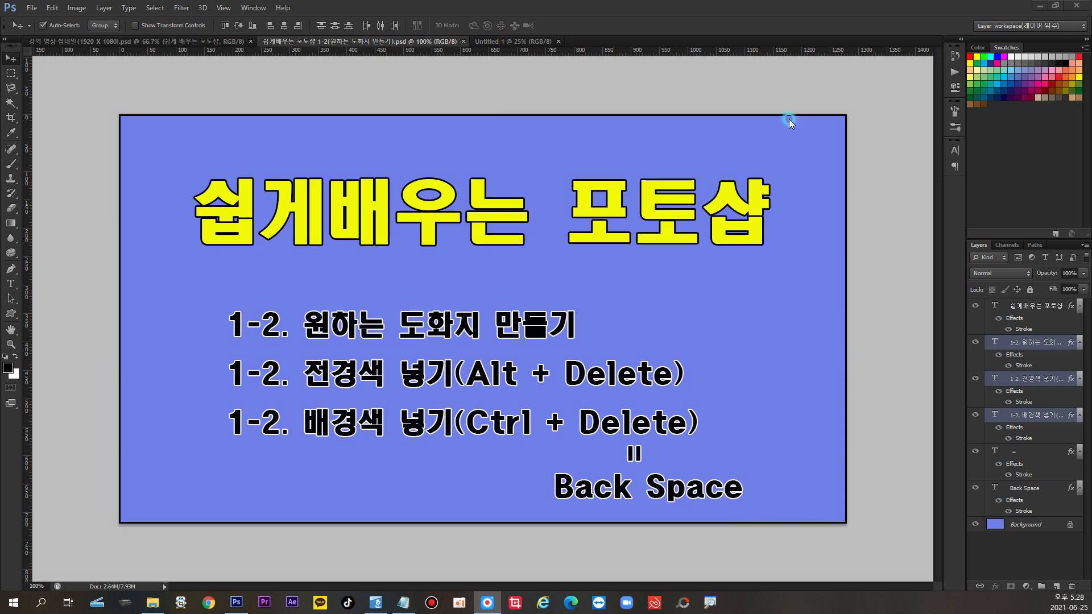
Return to Untitled-1, fill its canvas with the black foreground color, and refill it with the white background color.
click(524, 43)
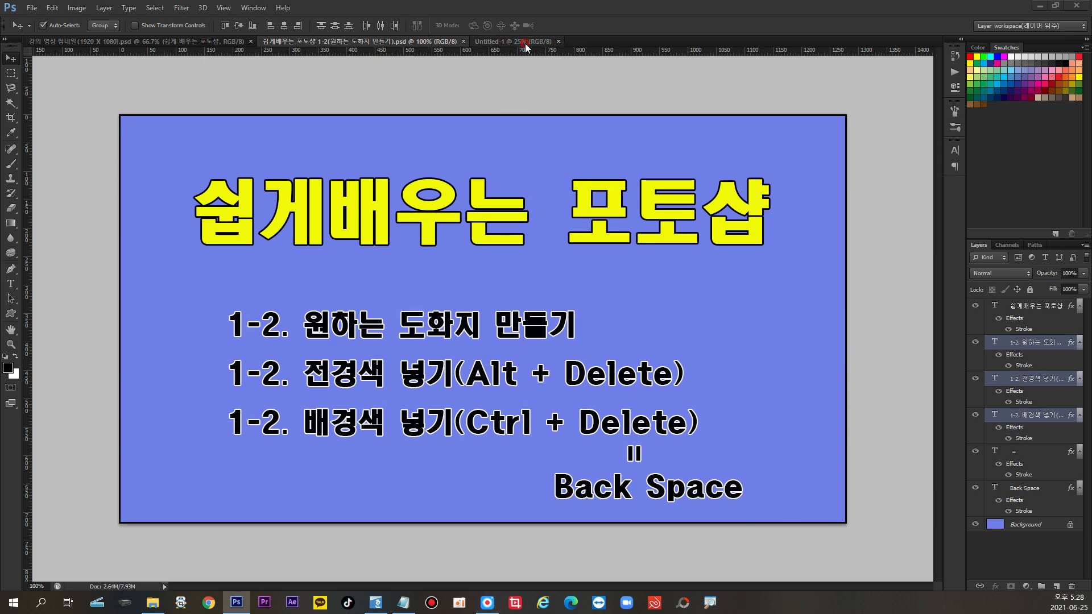
click(525, 43)
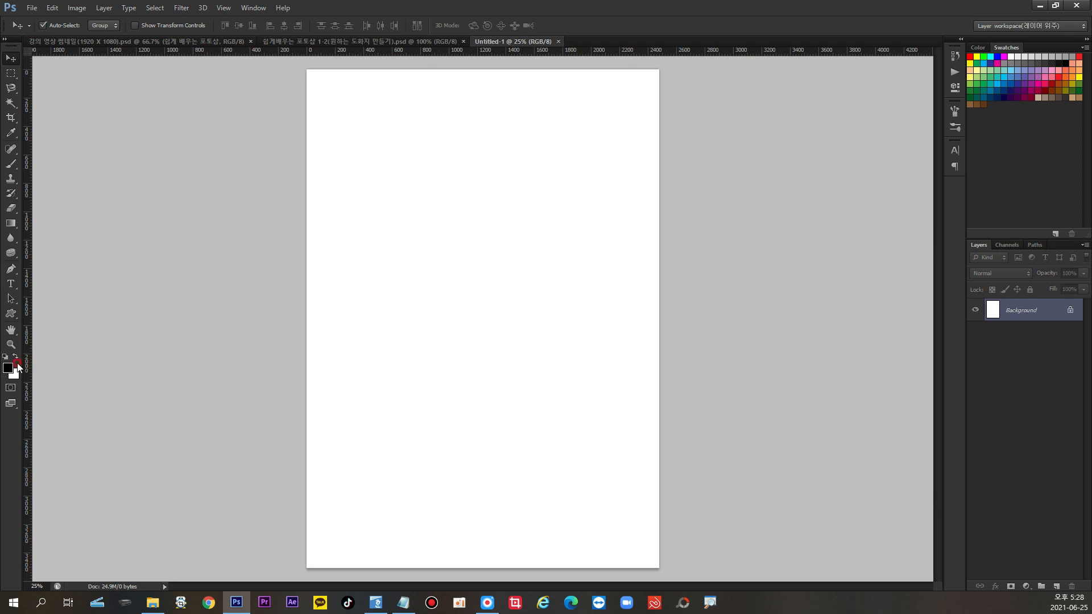
key(d)
click(392, 339)
key(alt+BackSpace)
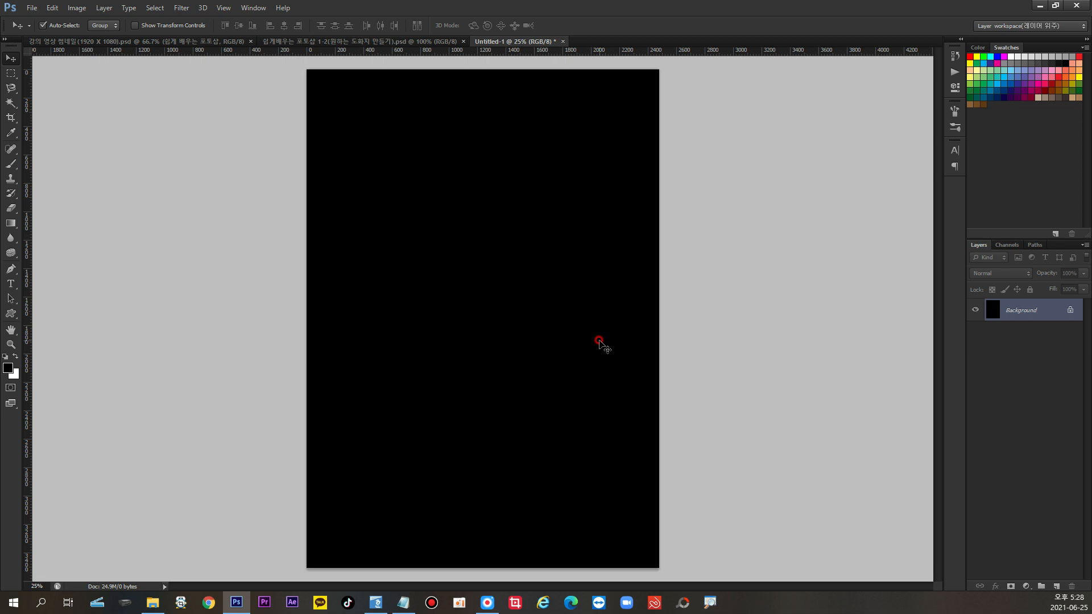
key(ctrl+Delete)
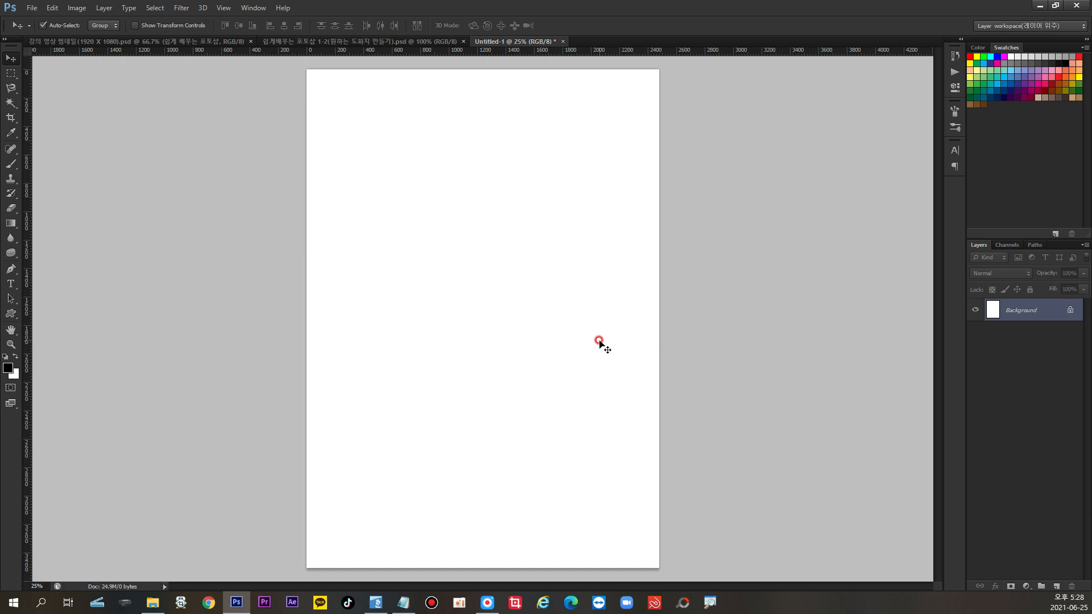
Open the foreground color picker and examine its new and current swatches, color field and hue slider.
click(7, 368)
click(8, 369)
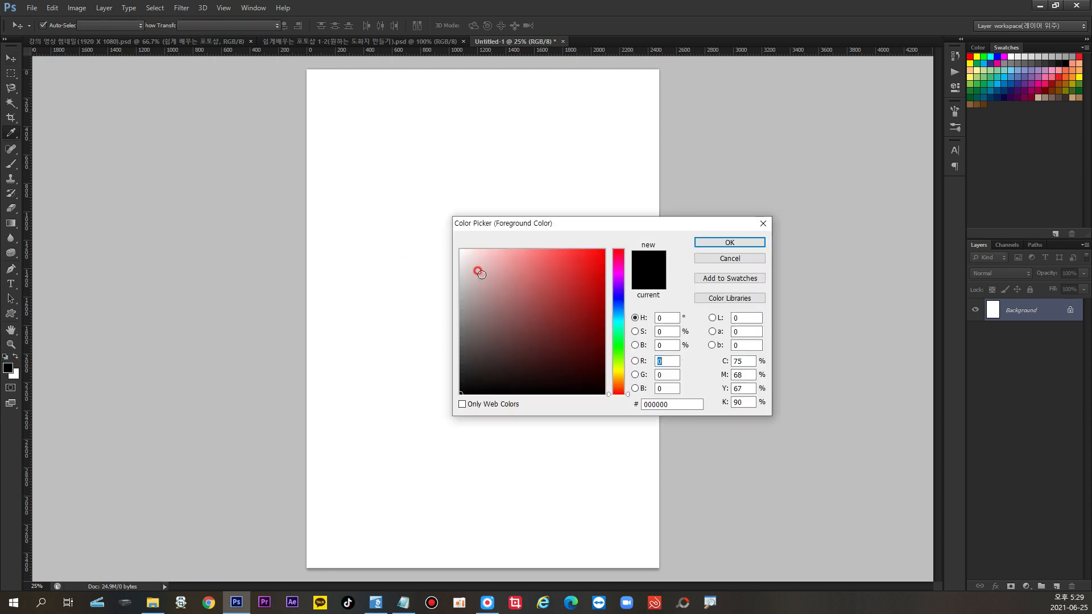
drag(576, 223, 494, 168)
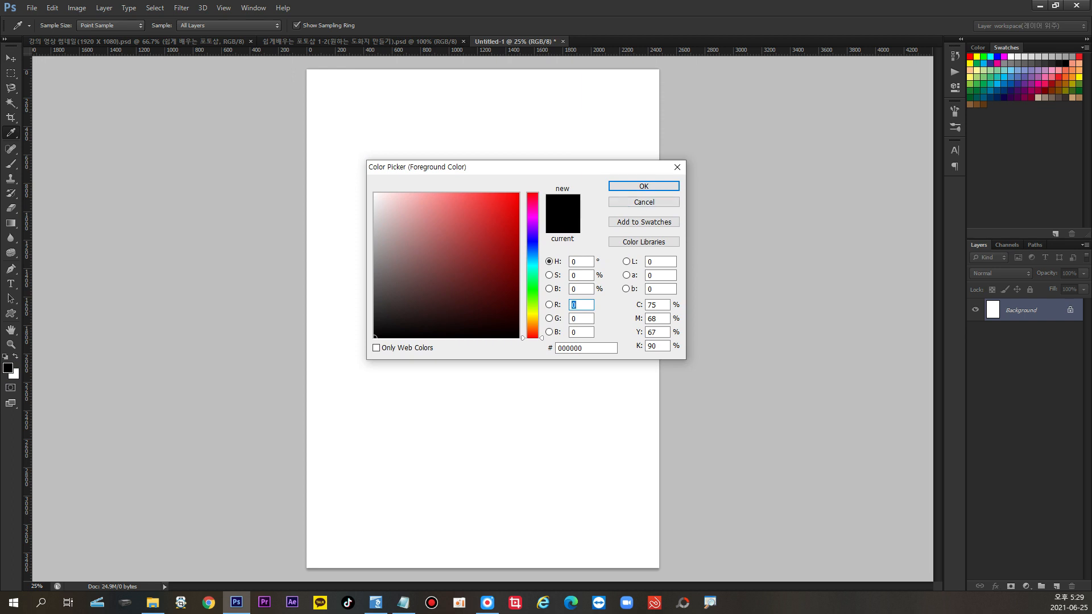
mouse_move(576, 186)
mouse_down()
mouse_move(538, 183)
mouse_move(547, 205)
mouse_move(584, 208)
mouse_move(581, 182)
mouse_move(578, 210)
mouse_move(550, 210)
mouse_move(537, 234)
mouse_move(578, 244)
mouse_move(583, 212)
mouse_up()
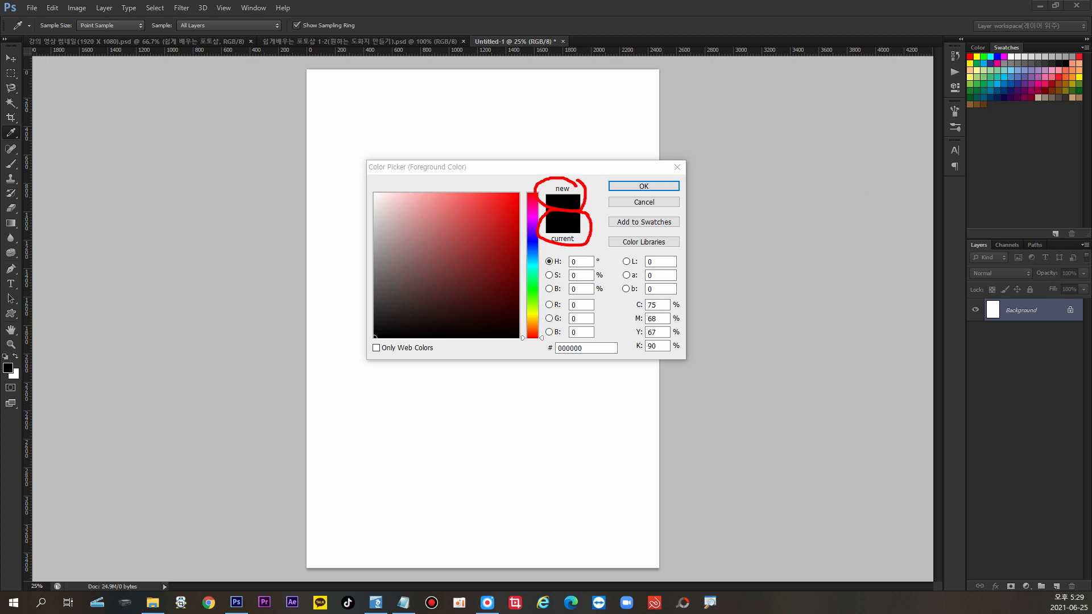
mouse_move(509, 200)
mouse_down()
mouse_move(514, 187)
mouse_move(572, 193)
mouse_up()
mouse_move(391, 312)
mouse_down()
mouse_move(510, 259)
mouse_move(465, 200)
mouse_move(388, 212)
mouse_move(388, 301)
mouse_up()
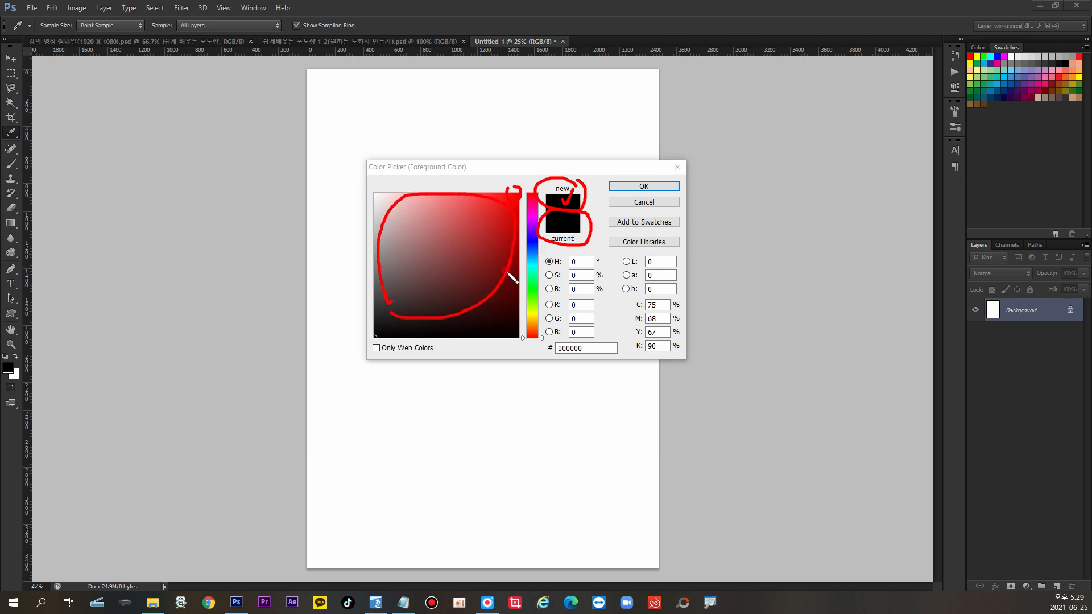
mouse_move(532, 194)
mouse_down()
mouse_move(534, 332)
mouse_move(547, 252)
mouse_move(532, 179)
mouse_move(534, 300)
mouse_up()
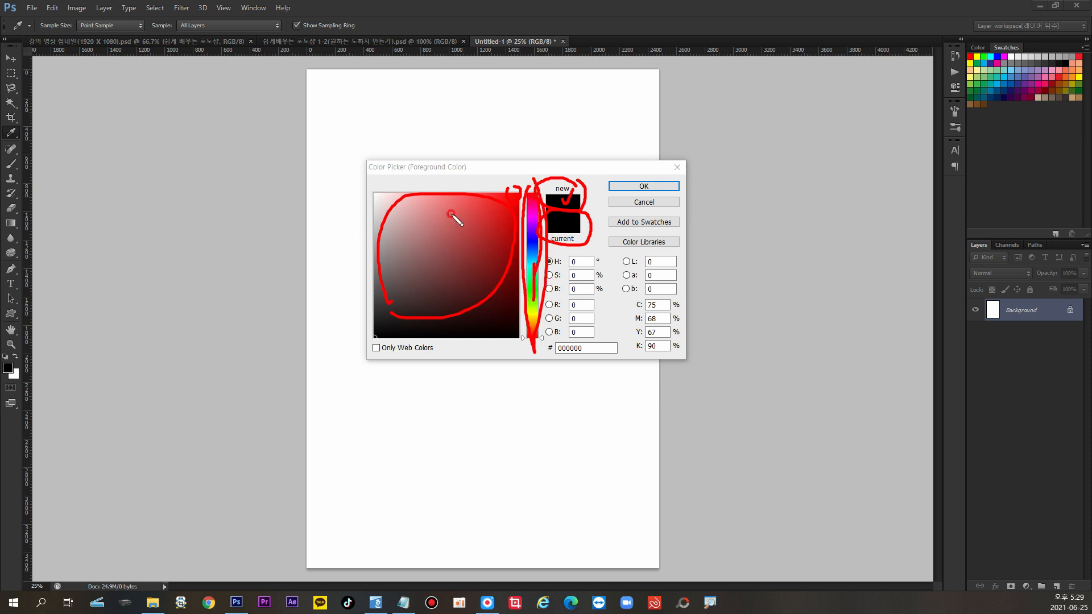
click(495, 209)
click(439, 215)
drag(395, 215, 405, 212)
drag(407, 267, 421, 255)
drag(461, 278, 465, 280)
key(Escape)
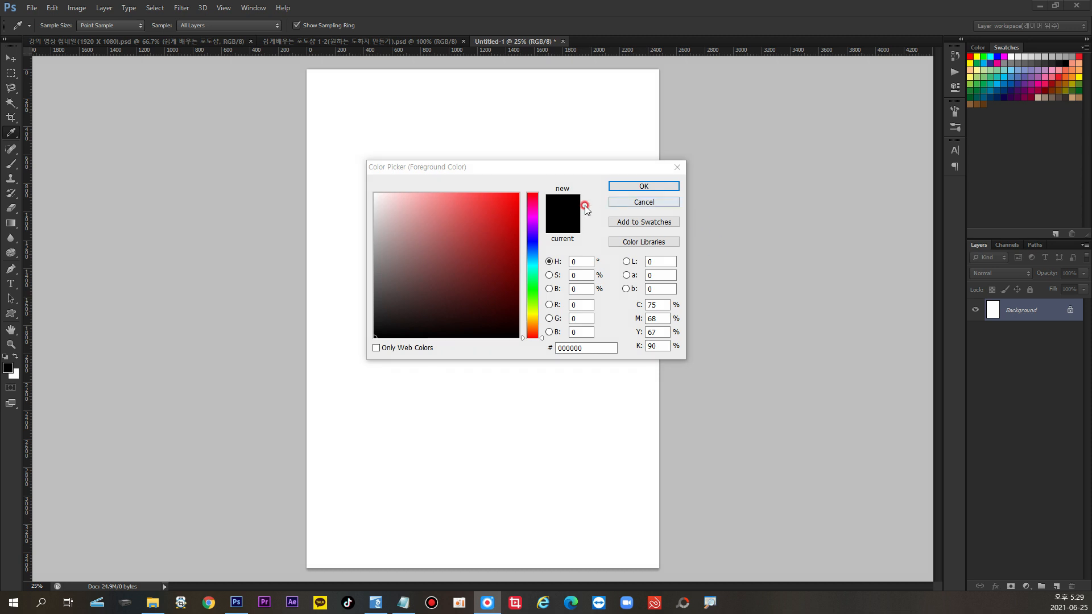
Try red shades with the hue slider and color field, and restore the current black color.
click(530, 198)
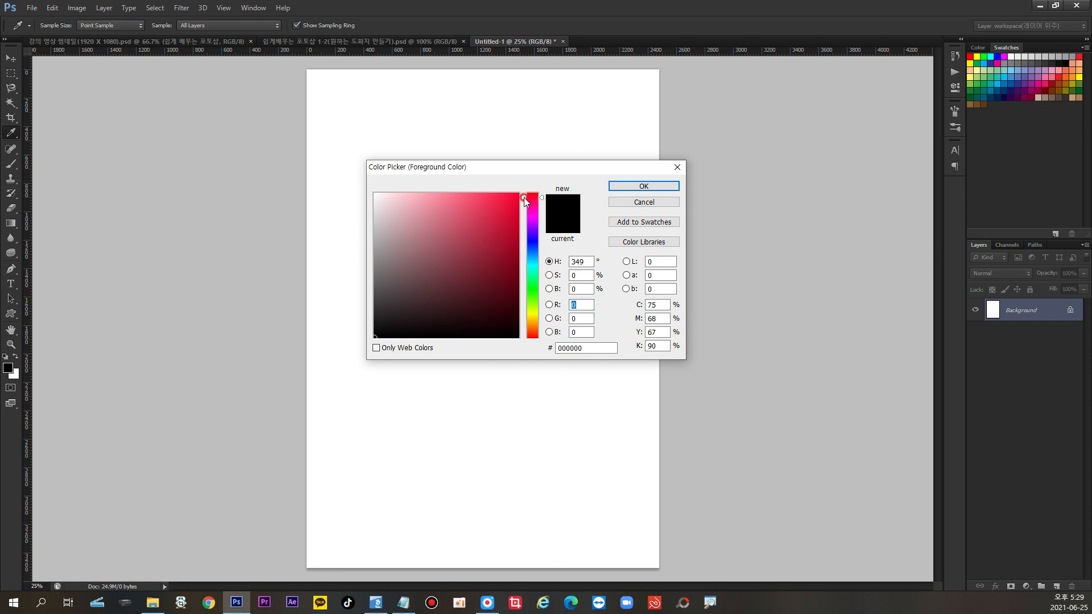
drag(524, 197, 525, 267)
mouse_move(438, 200)
mouse_down()
mouse_move(520, 231)
mouse_move(520, 338)
mouse_move(533, 192)
mouse_move(536, 340)
mouse_move(536, 193)
mouse_up()
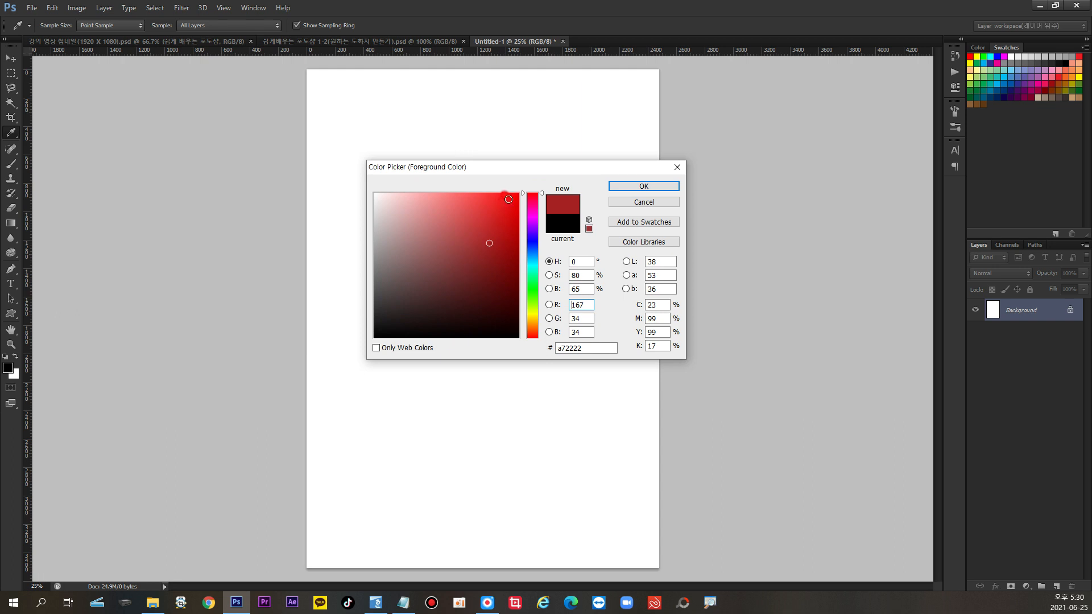
drag(511, 189, 513, 186)
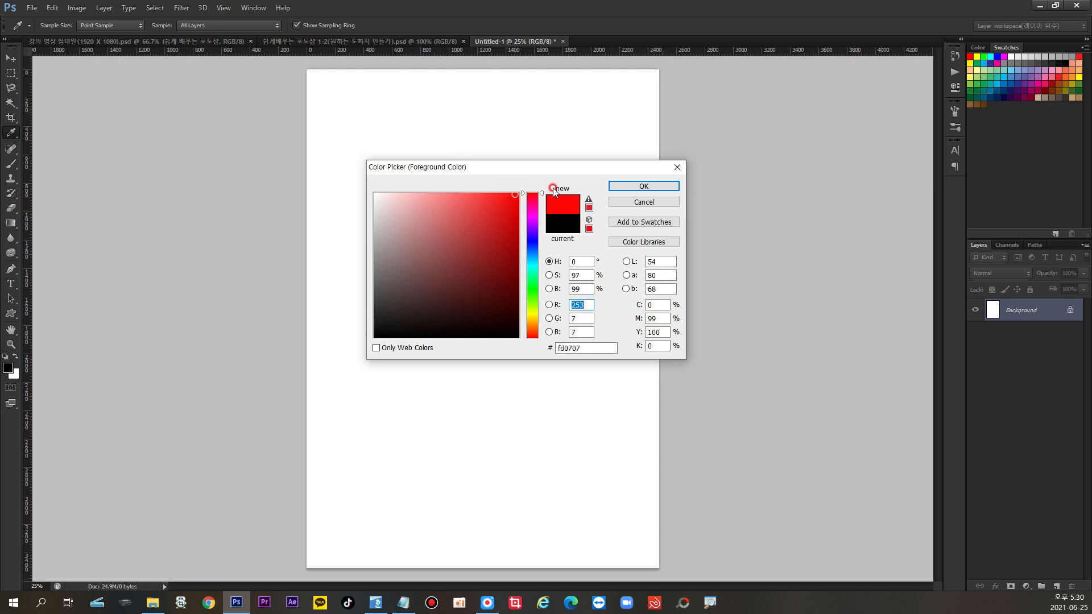
click(563, 222)
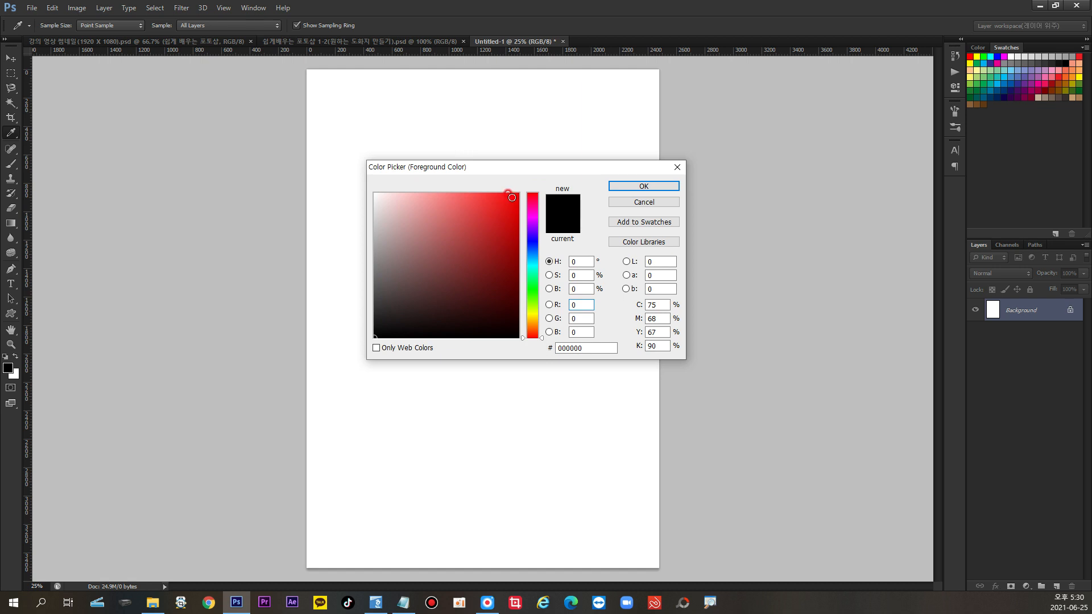
Set the foreground color to bright red fa0808 and fill the Untitled-1 canvas with it.
click(514, 196)
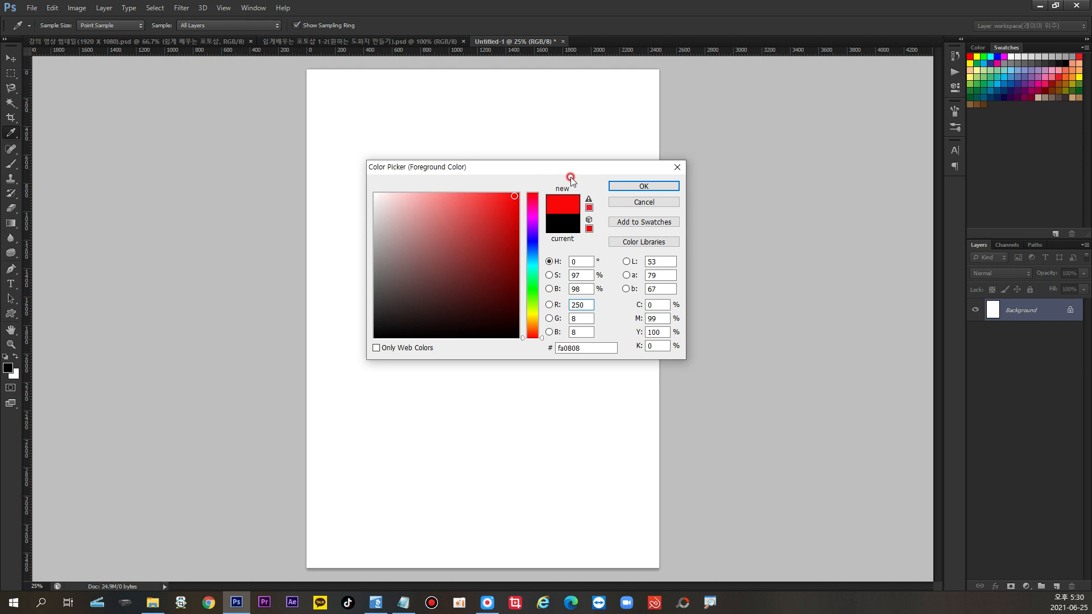
click(645, 187)
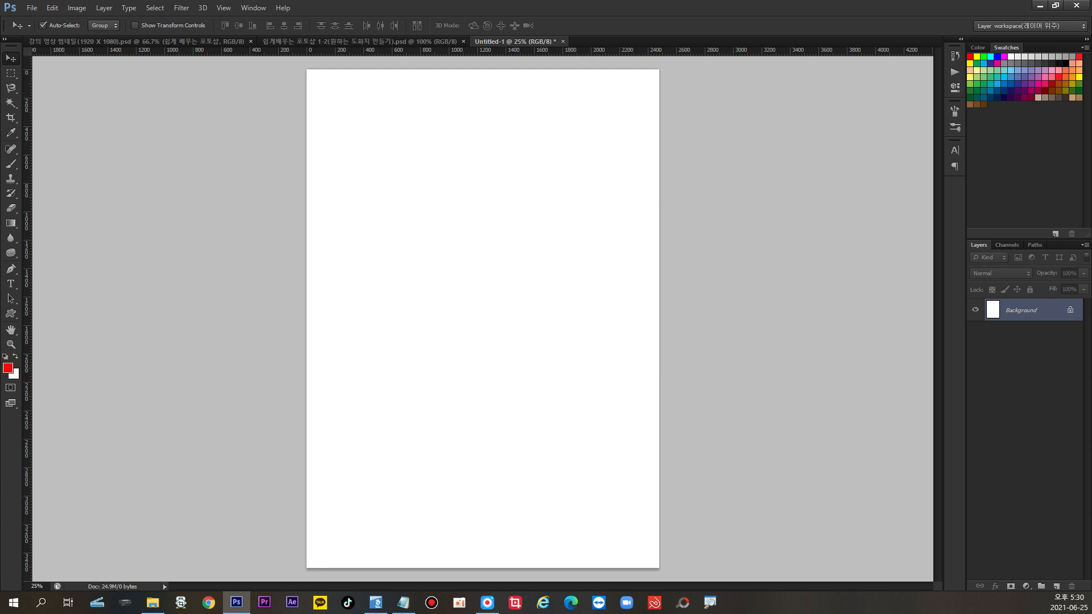
key(F2)
mouse_move(3, 376)
mouse_down()
mouse_move(23, 349)
mouse_move(5, 355)
mouse_move(8, 404)
mouse_up()
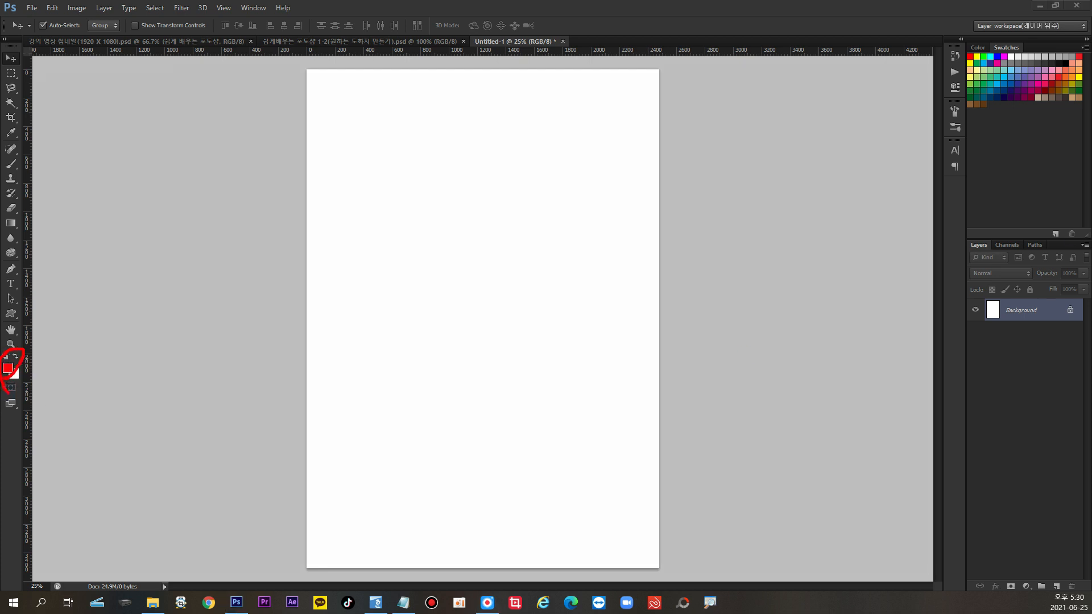
key(Escape)
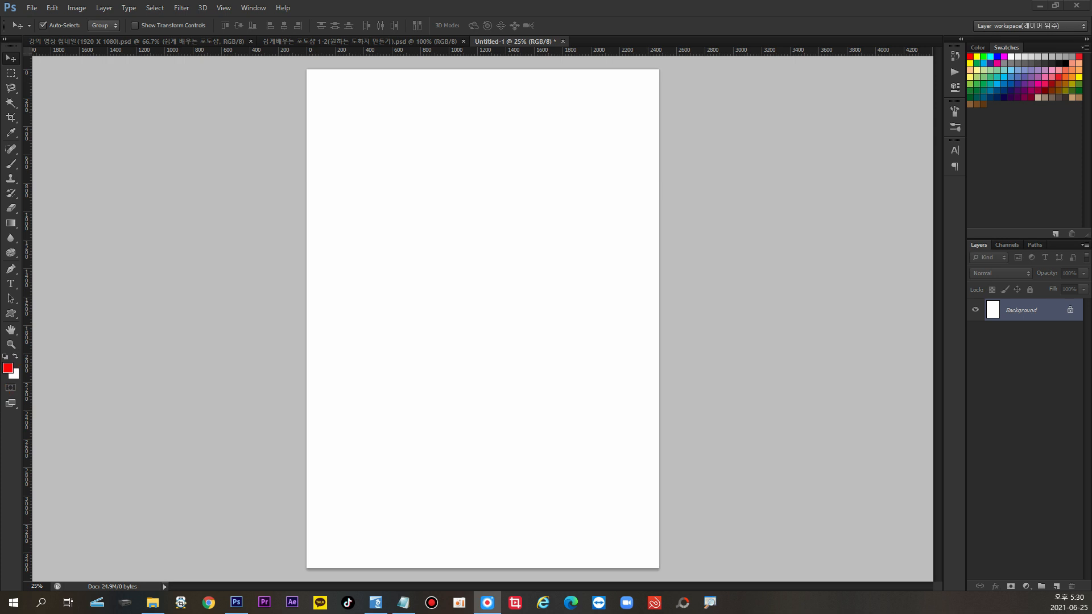
click(569, 334)
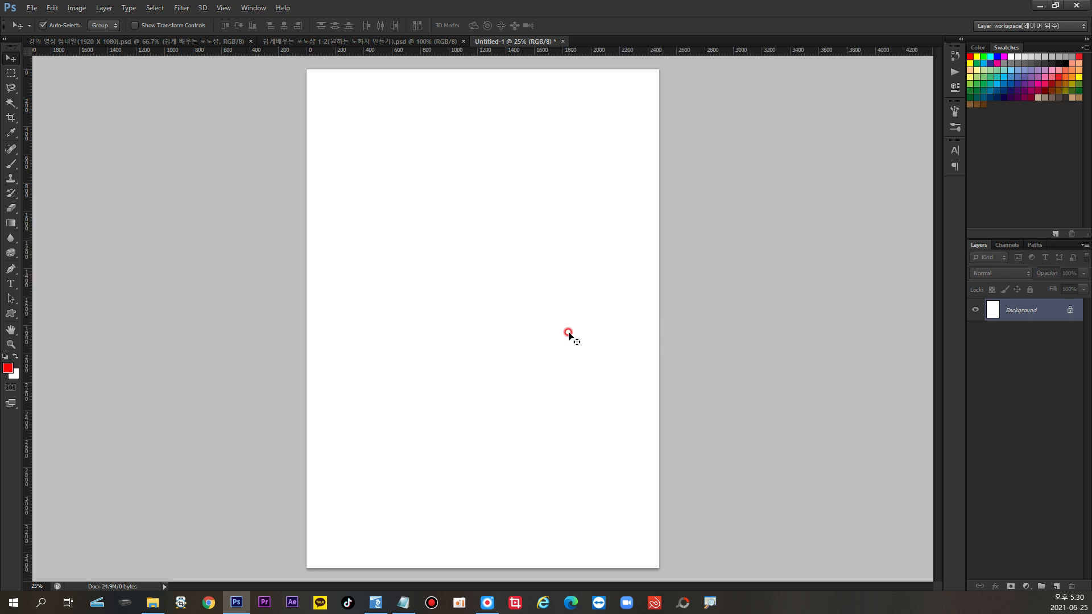
key(alt+BackSpace)
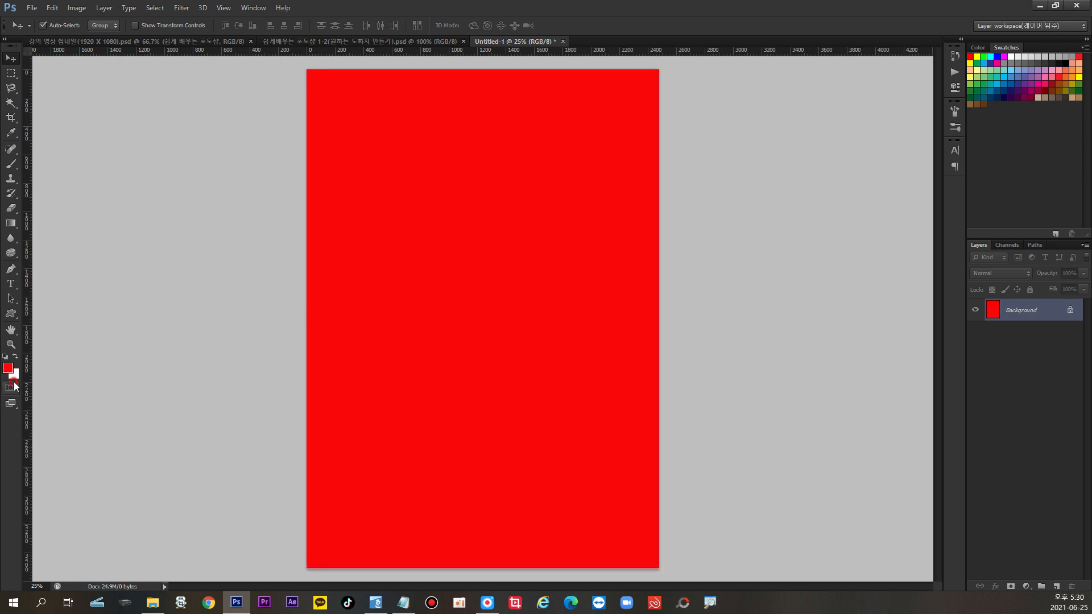
View the lesson outline and switch to the daisy photo 자료3.jpg.
click(427, 43)
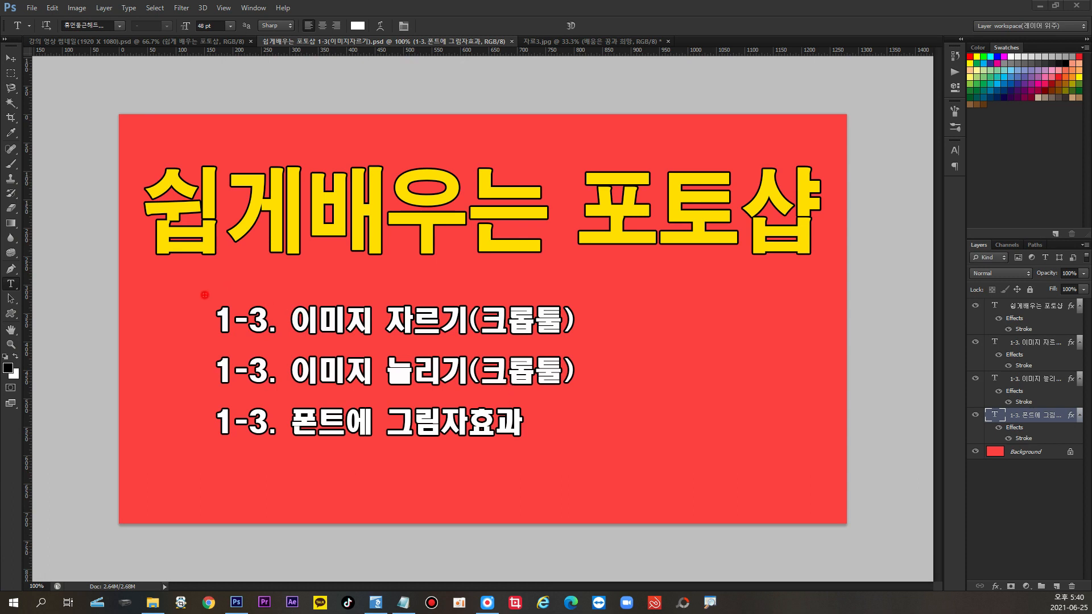
click(597, 41)
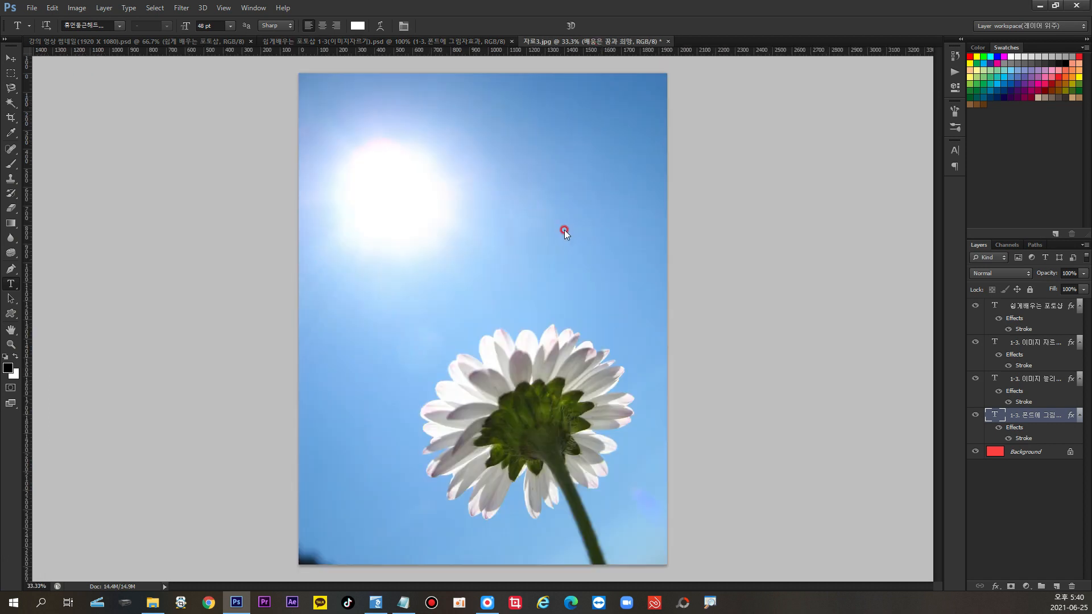
click(563, 232)
Crop the sky and sun off the upper part of the daisy photo, down to just above the petals.
click(12, 59)
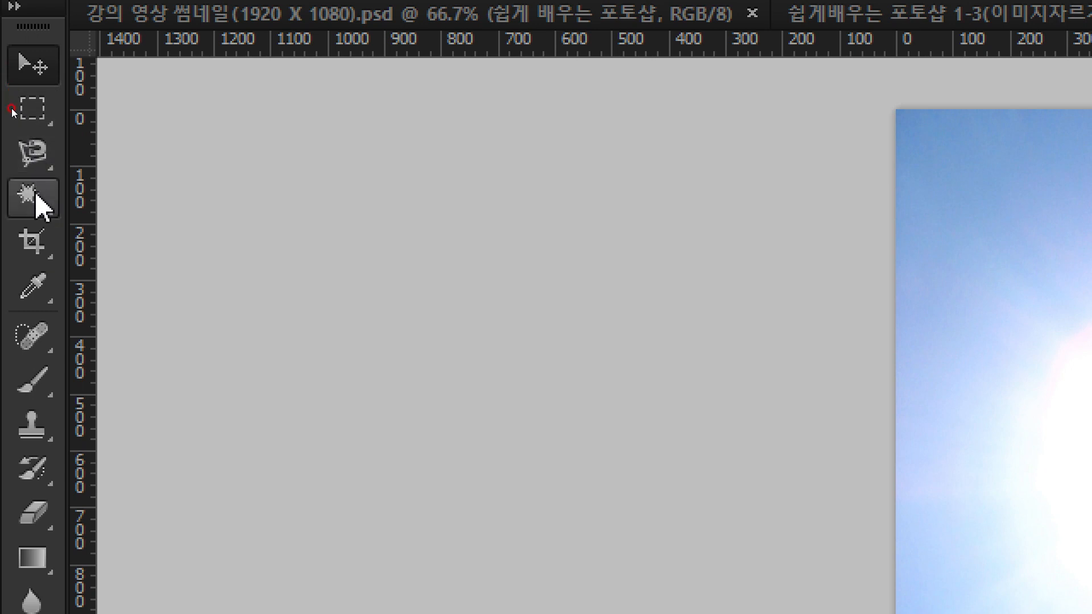
click(52, 260)
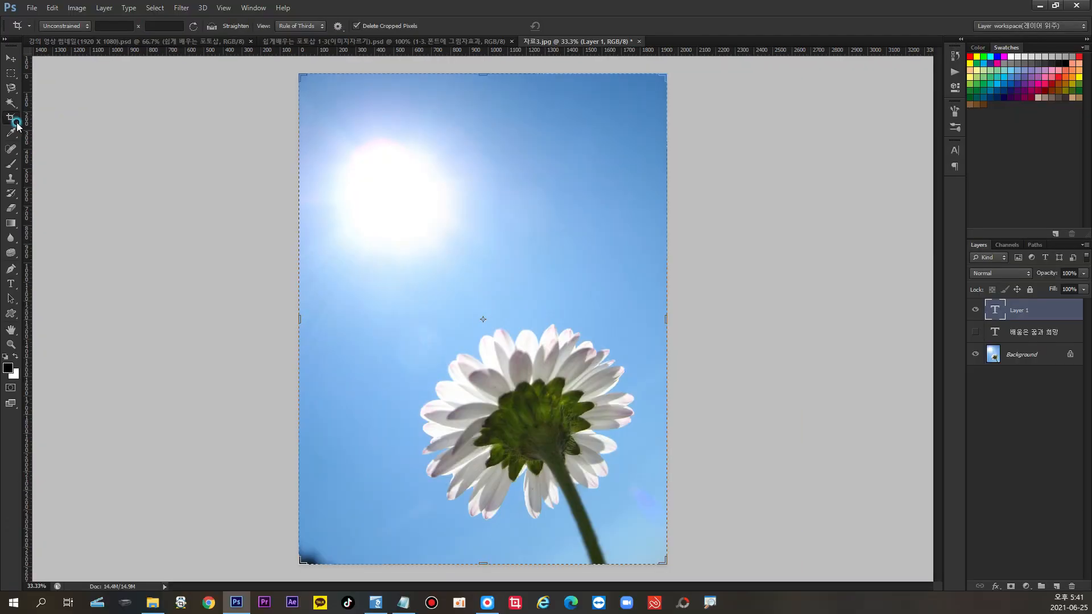
click(17, 122)
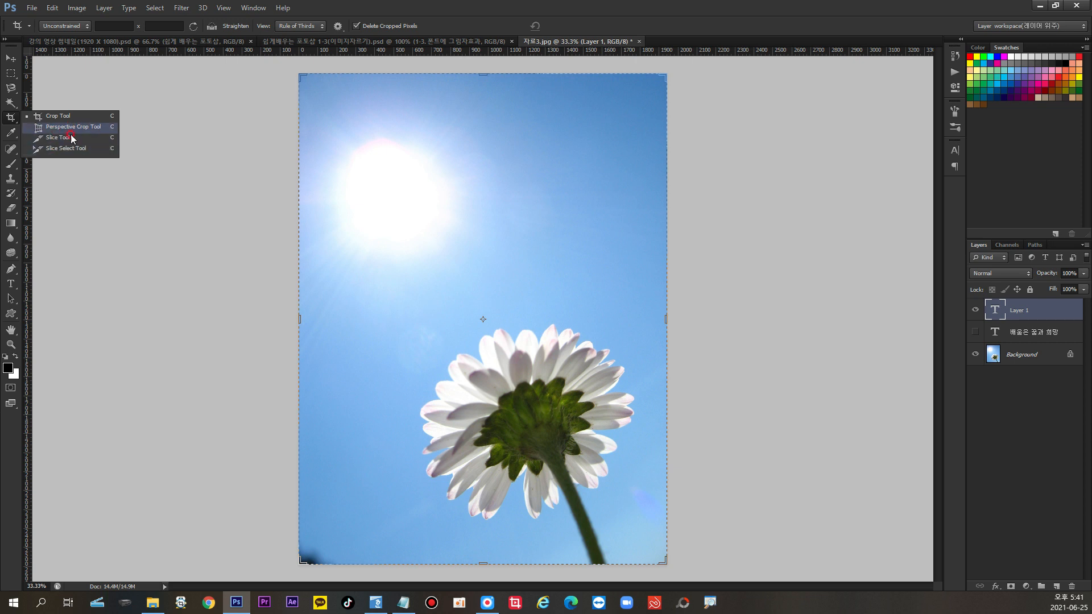
click(63, 117)
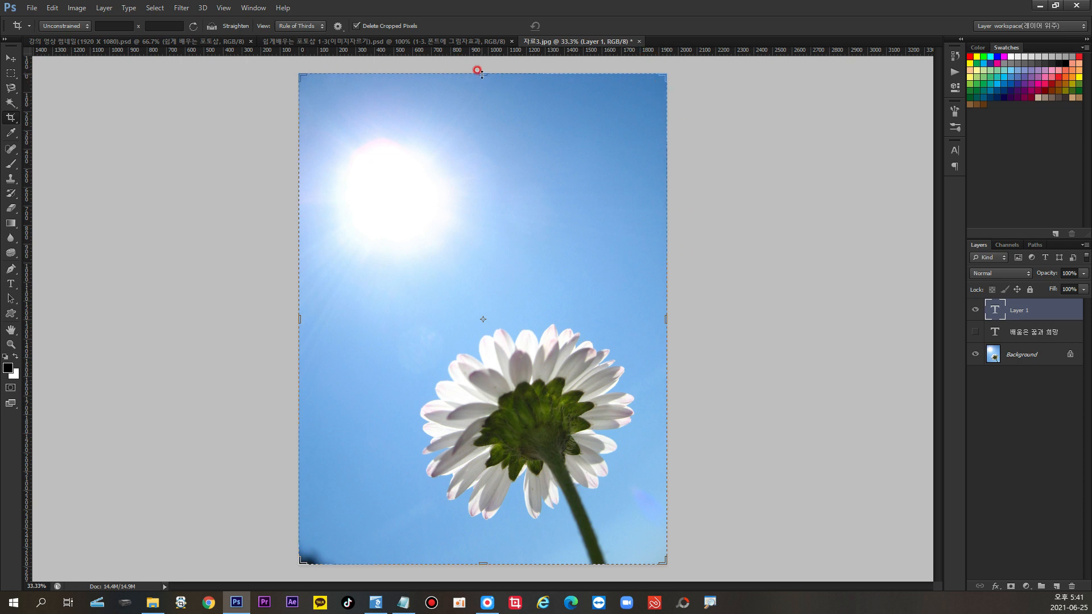
drag(482, 74, 480, 200)
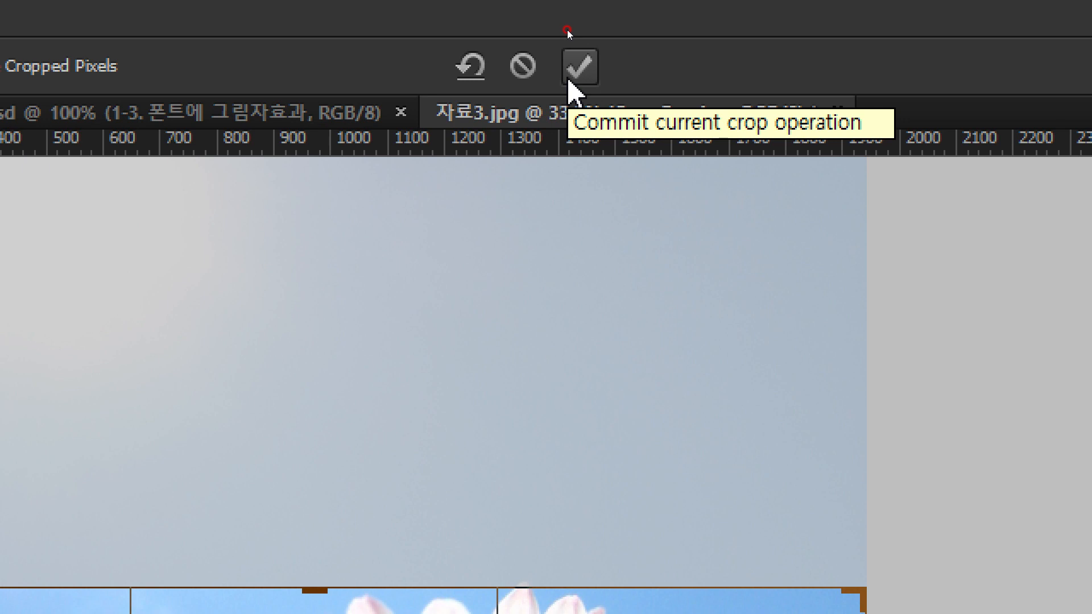
click(569, 81)
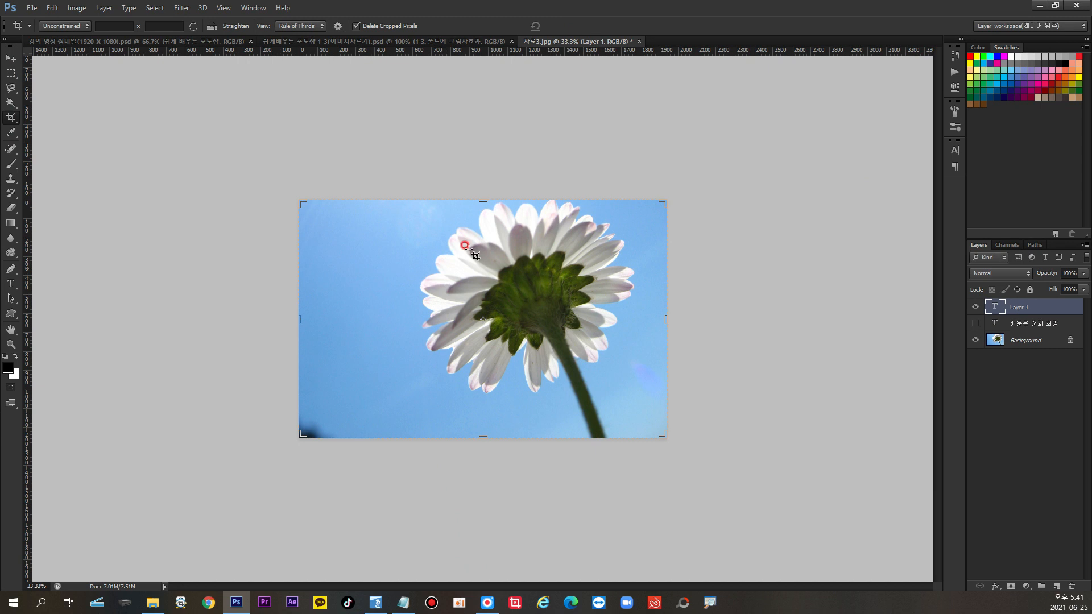
Crop the empty sky beside the daisy's left edge, and extend the canvas leftward with white to about 2900 px wide.
drag(301, 319, 350, 316)
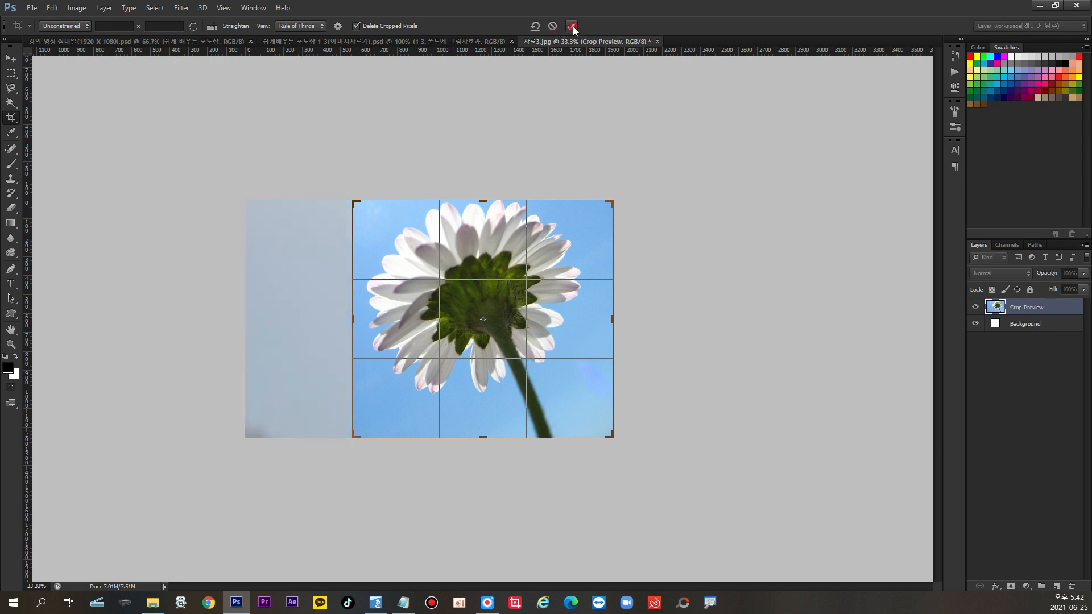
click(572, 26)
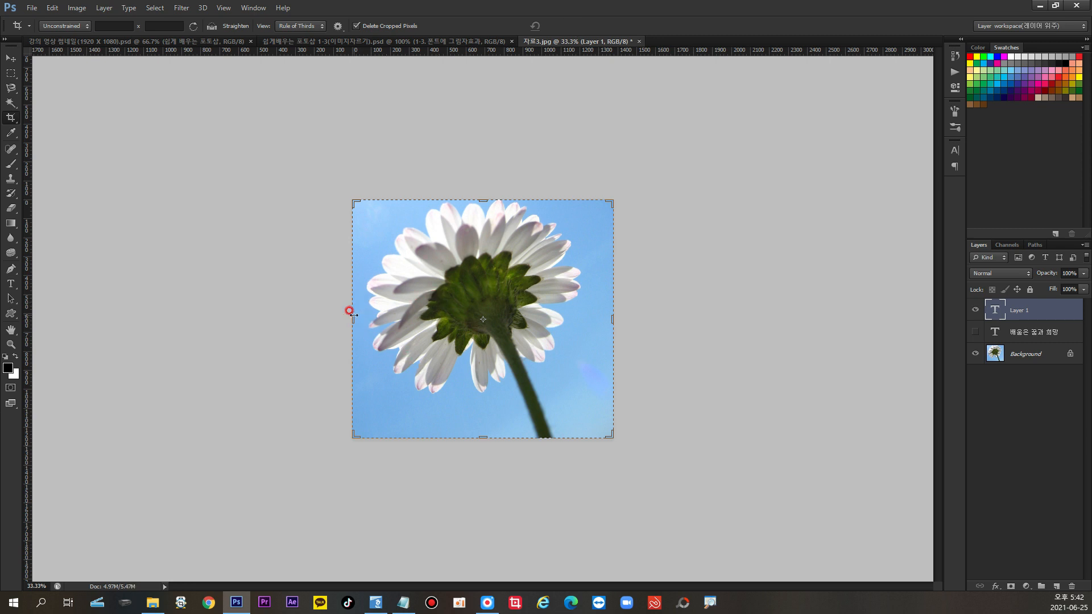
drag(352, 317, 209, 326)
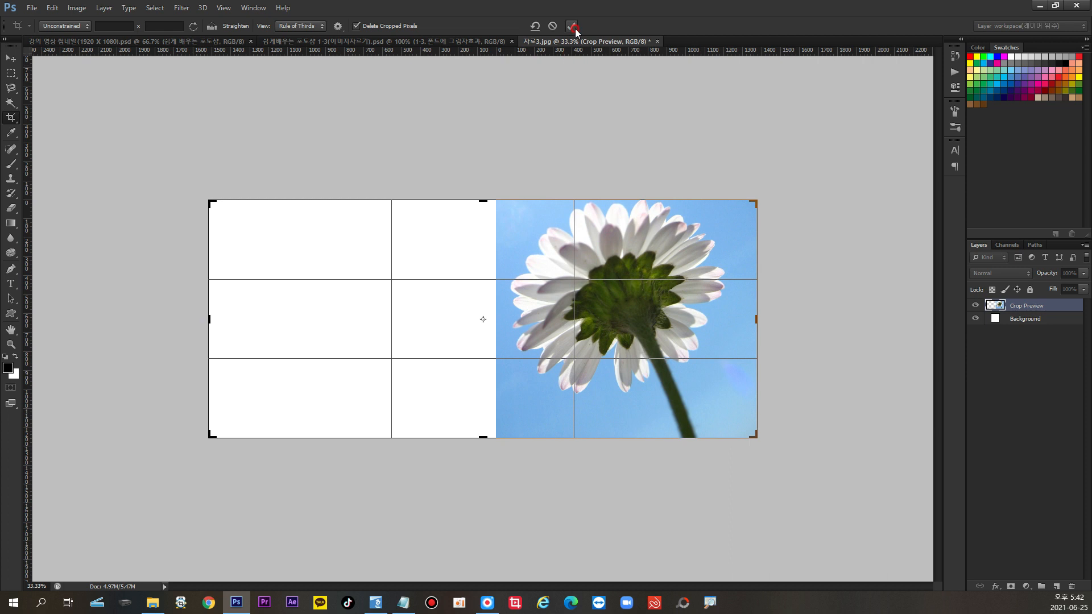
click(573, 27)
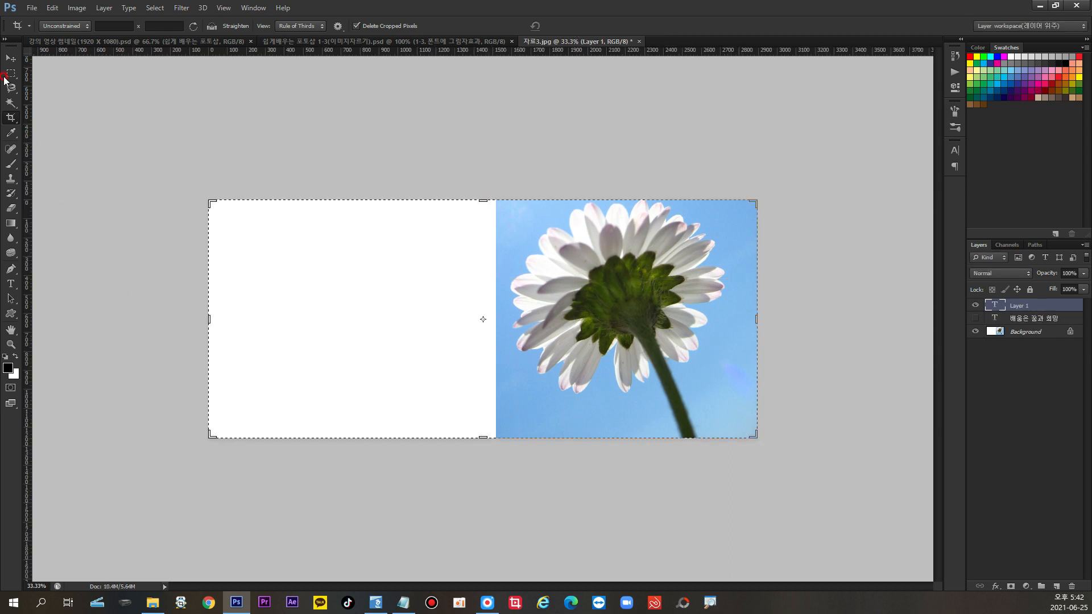
Show the hidden text layer 배움은 꿈과 희망 and make it the active layer.
click(11, 58)
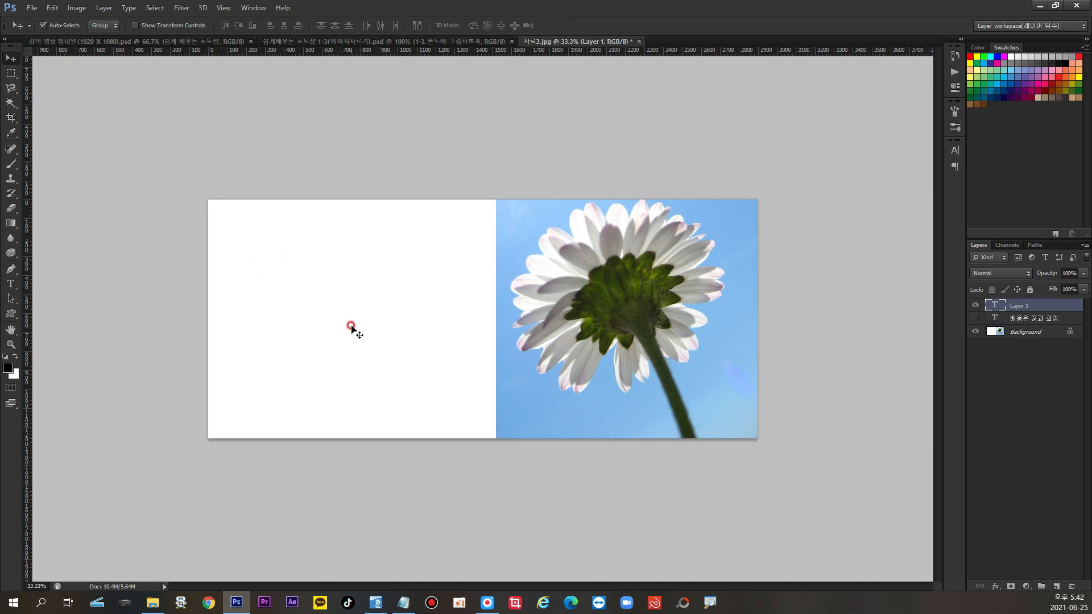
drag(203, 199, 498, 437)
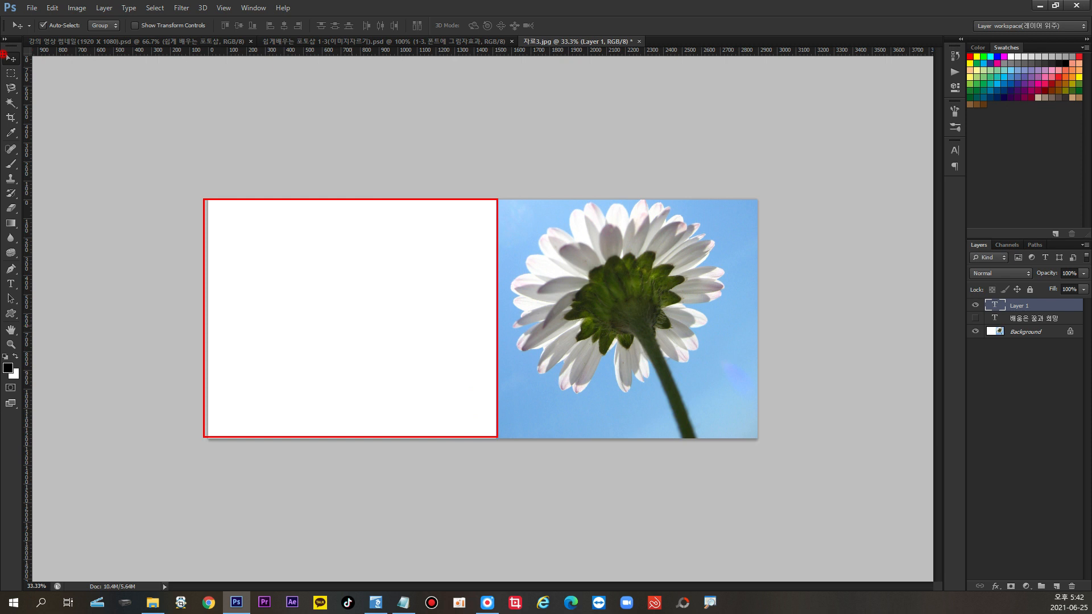
key(Escape)
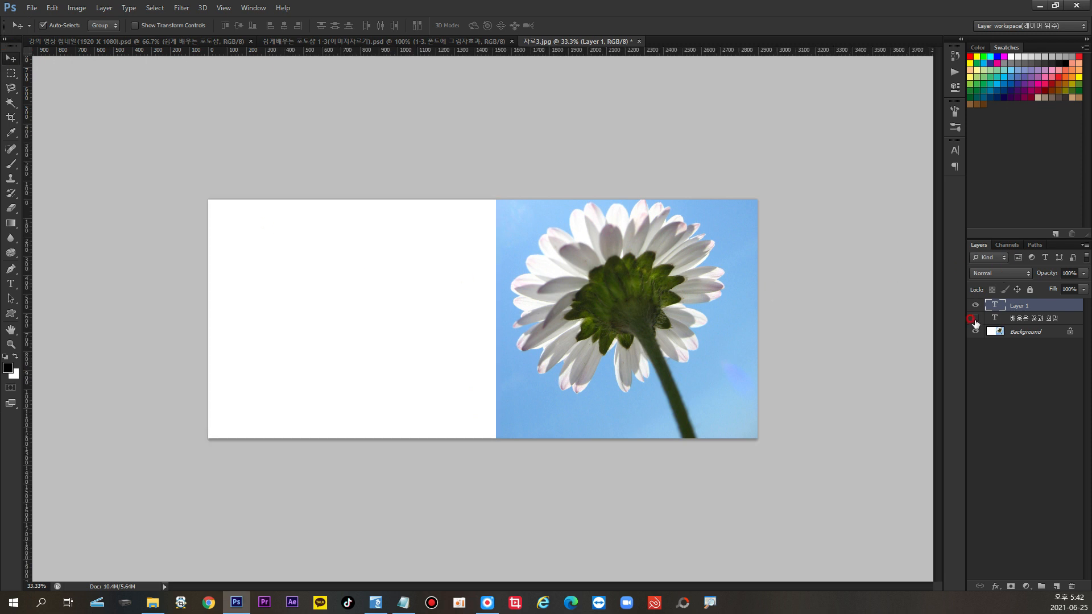
click(975, 320)
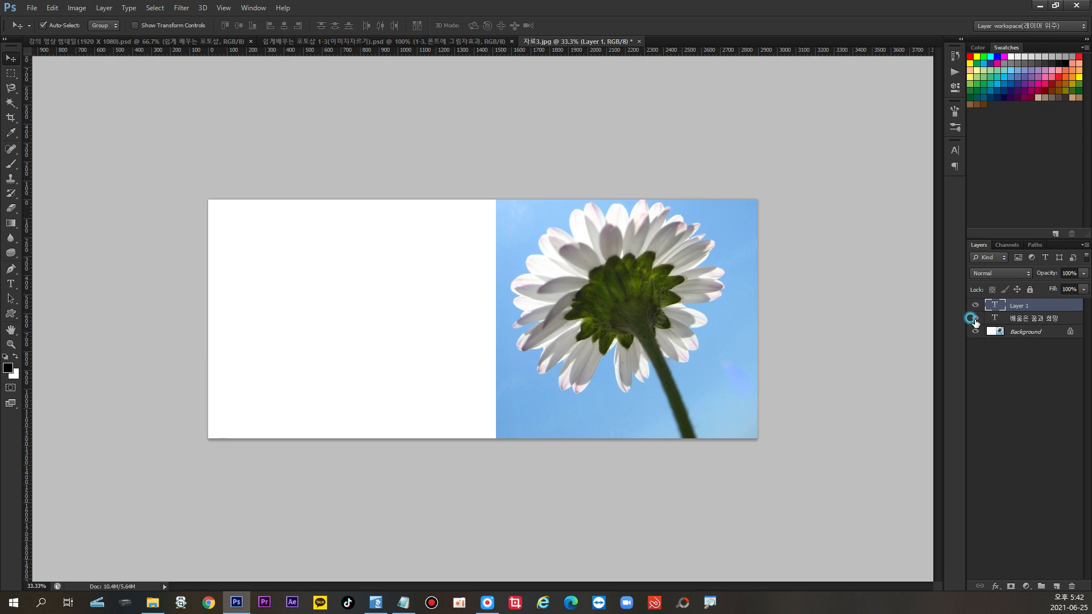
click(1034, 320)
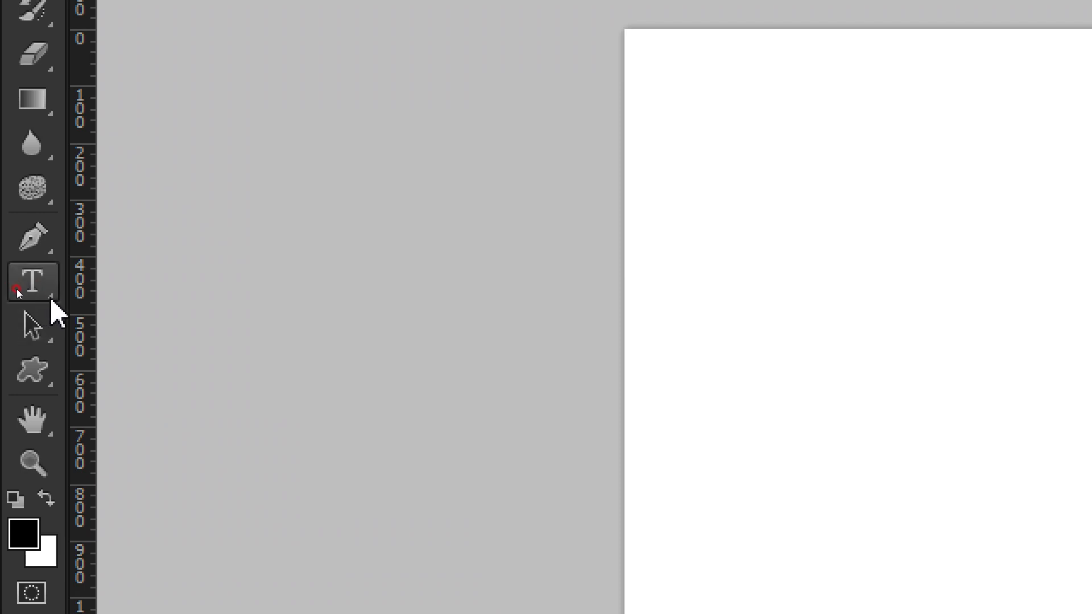
Add horizontal text reading 배움은 꿈과희망 on the white area beside the daisy, and select the whole phrase.
click(51, 295)
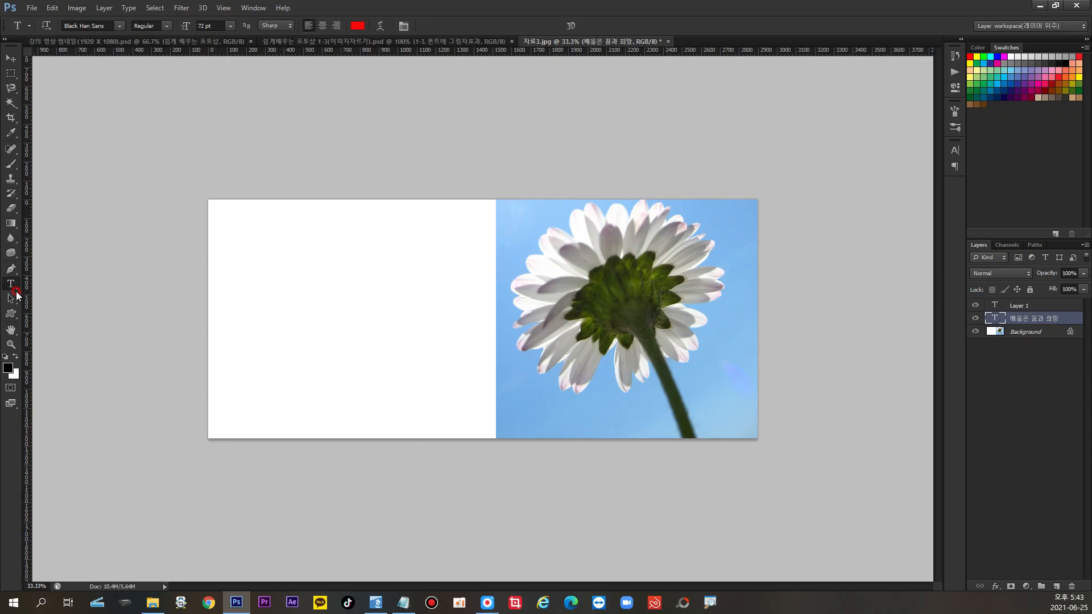
drag(18, 292, 52, 280)
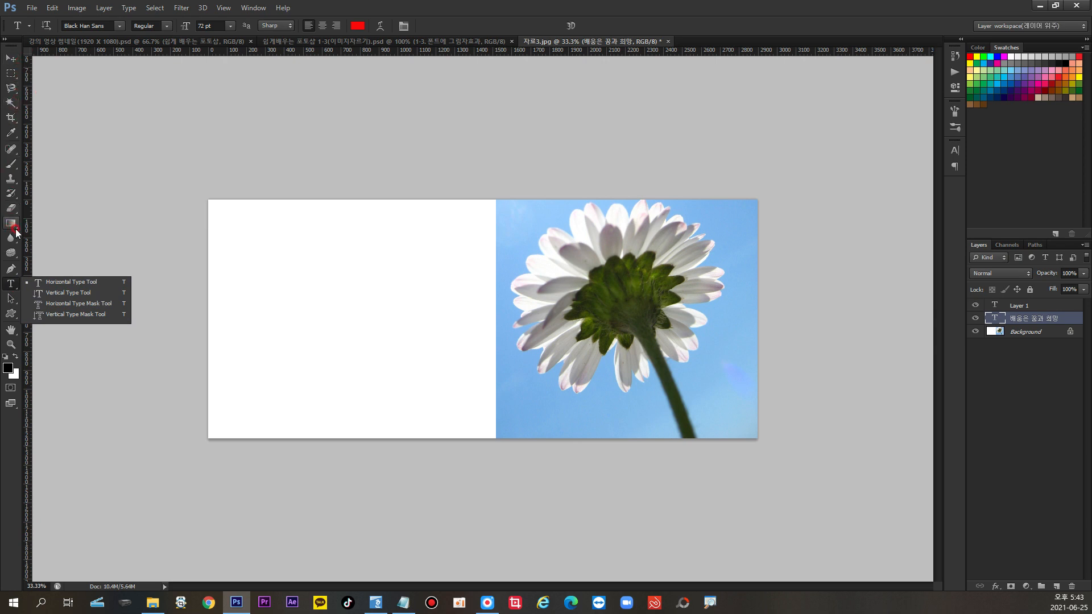
click(17, 428)
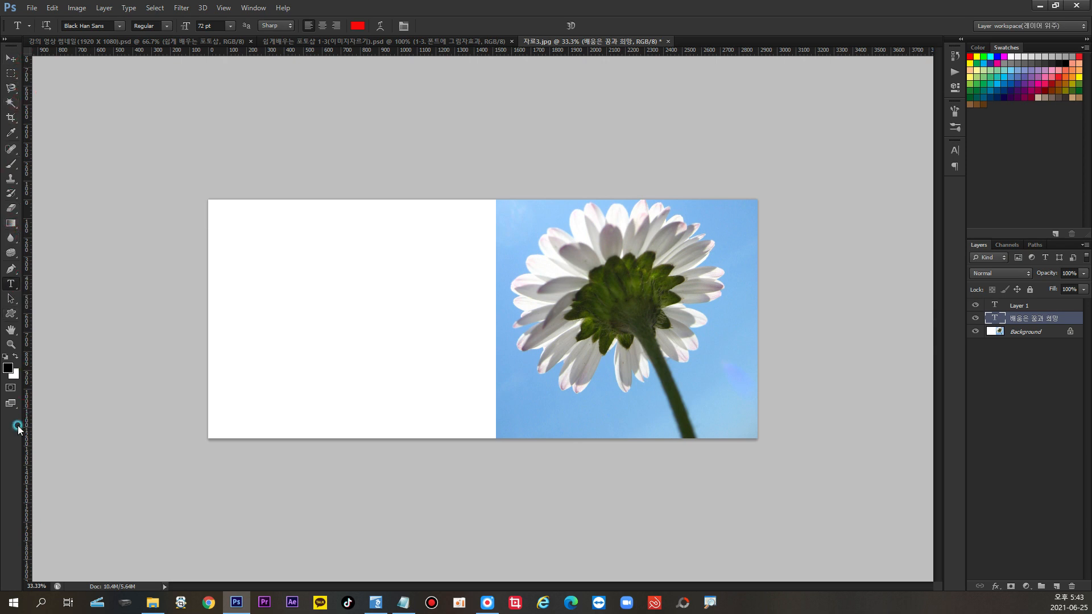
click(183, 322)
click(239, 328)
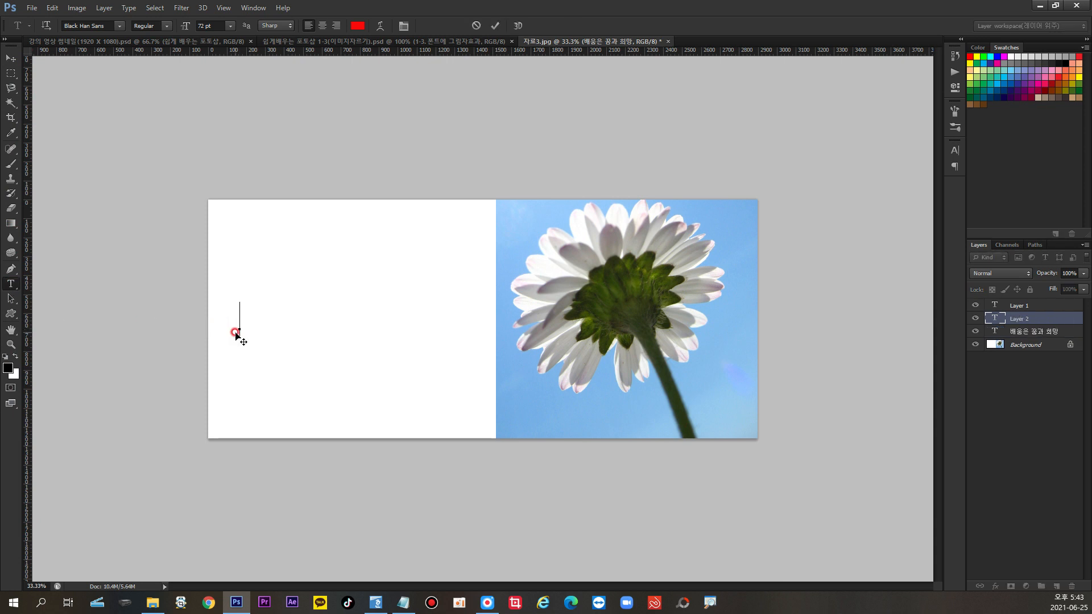
text(ㅂㅐ움은)
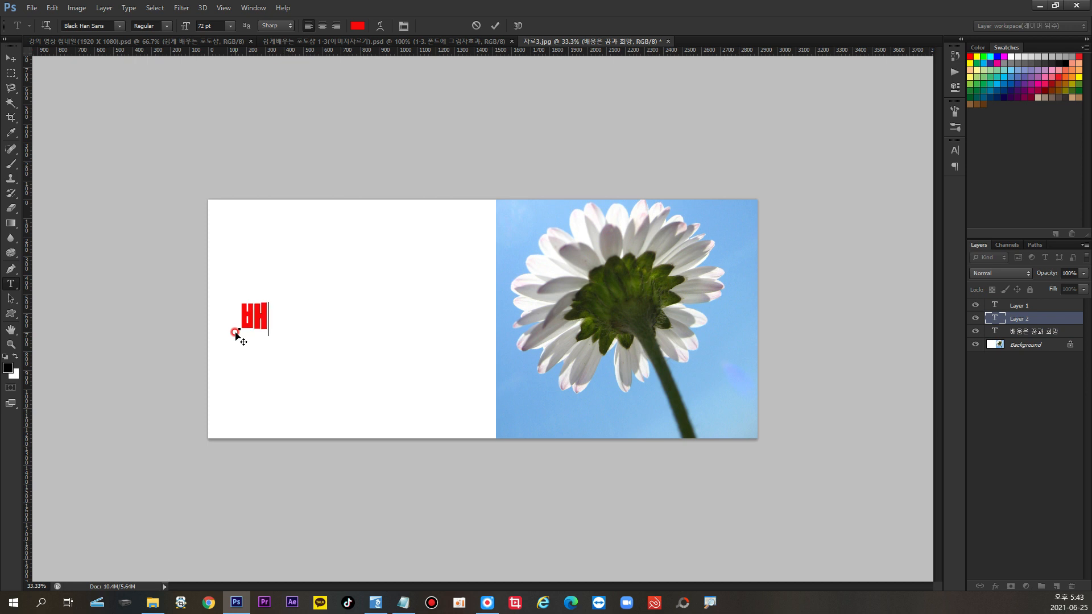
text( 꿈 )
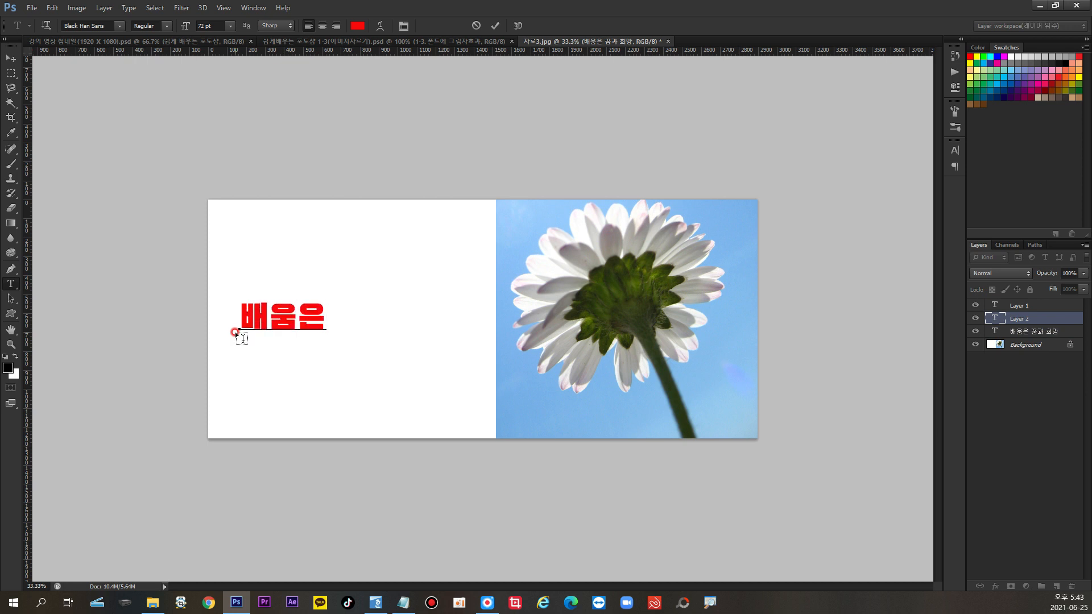
text(과)
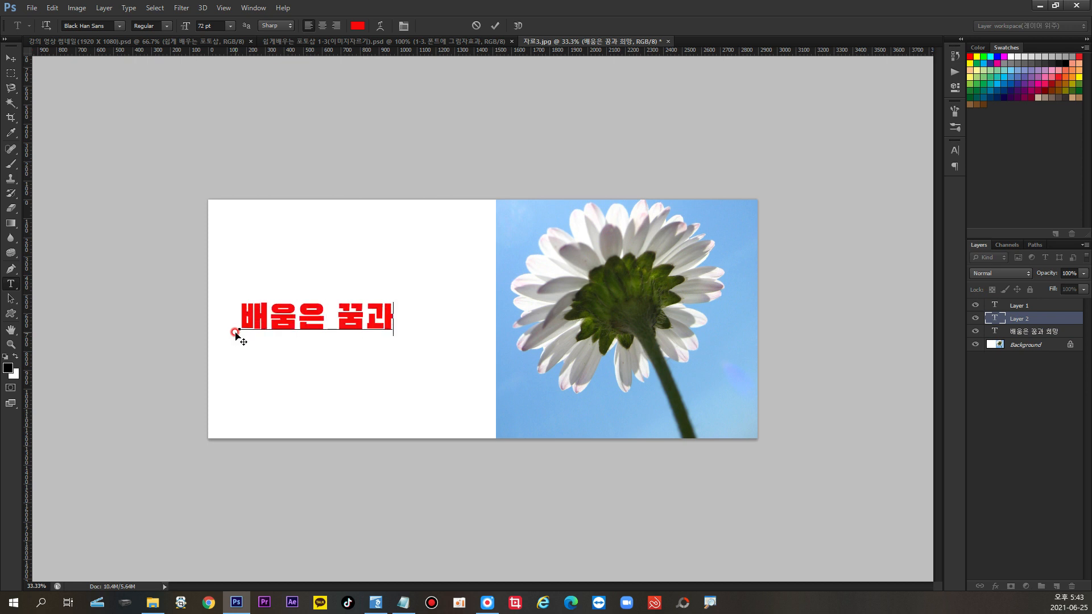
text(희망)
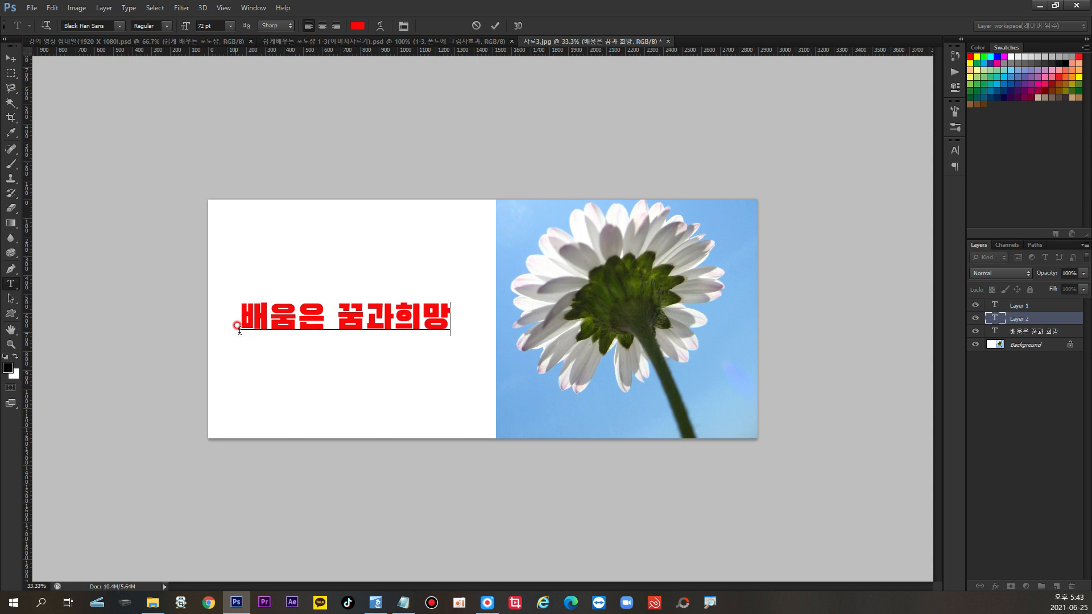
drag(451, 320, 249, 319)
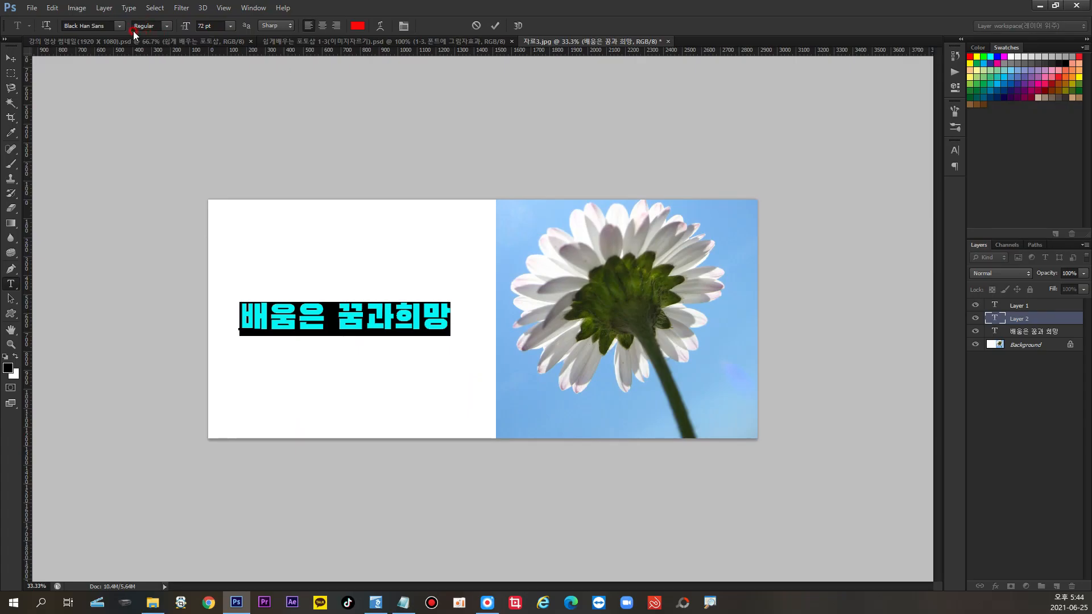
Change the selected text's font to HY신명조, and then back to Black Han Sans.
click(120, 26)
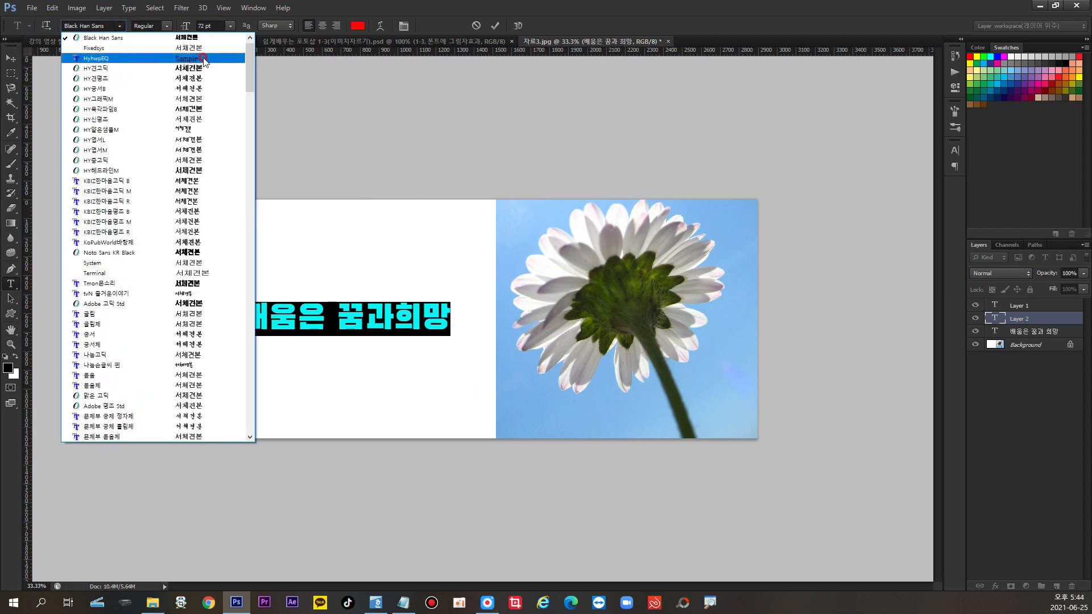
drag(252, 77, 256, 61)
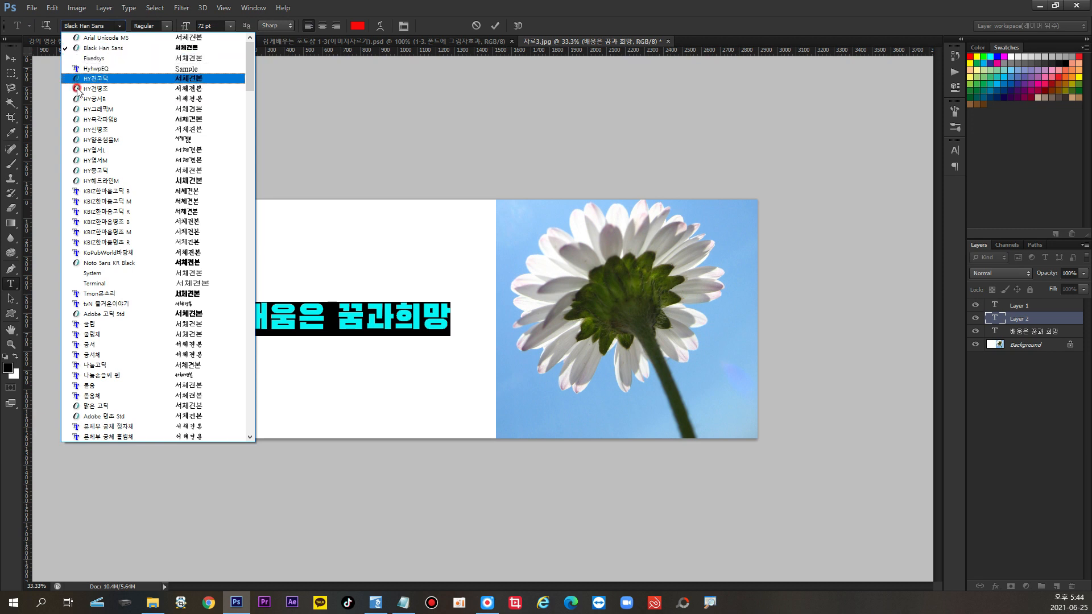
click(80, 129)
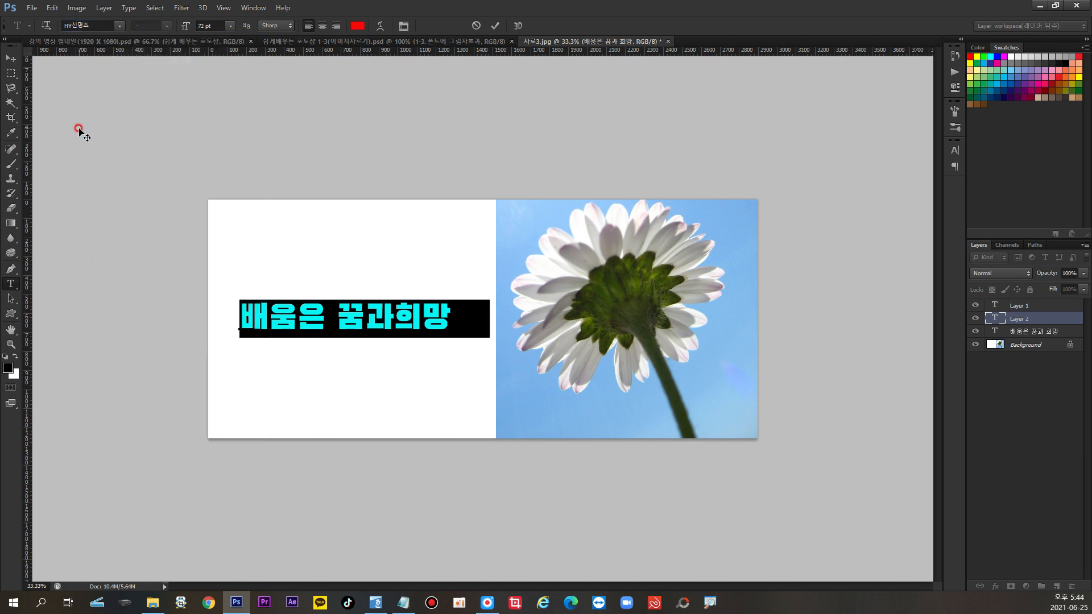
click(120, 26)
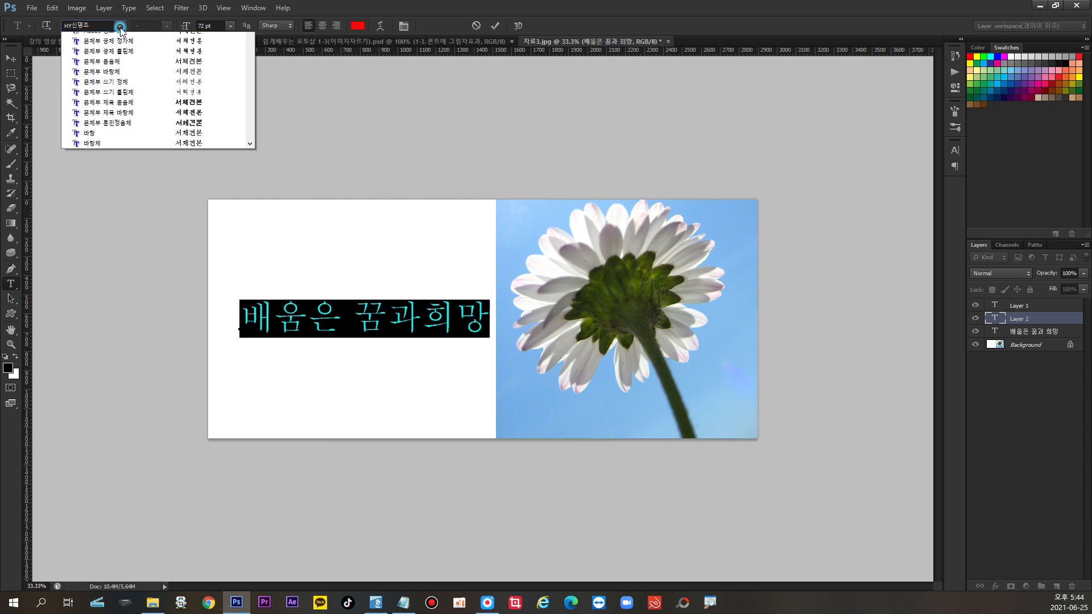
scroll(254, 53, up, 3)
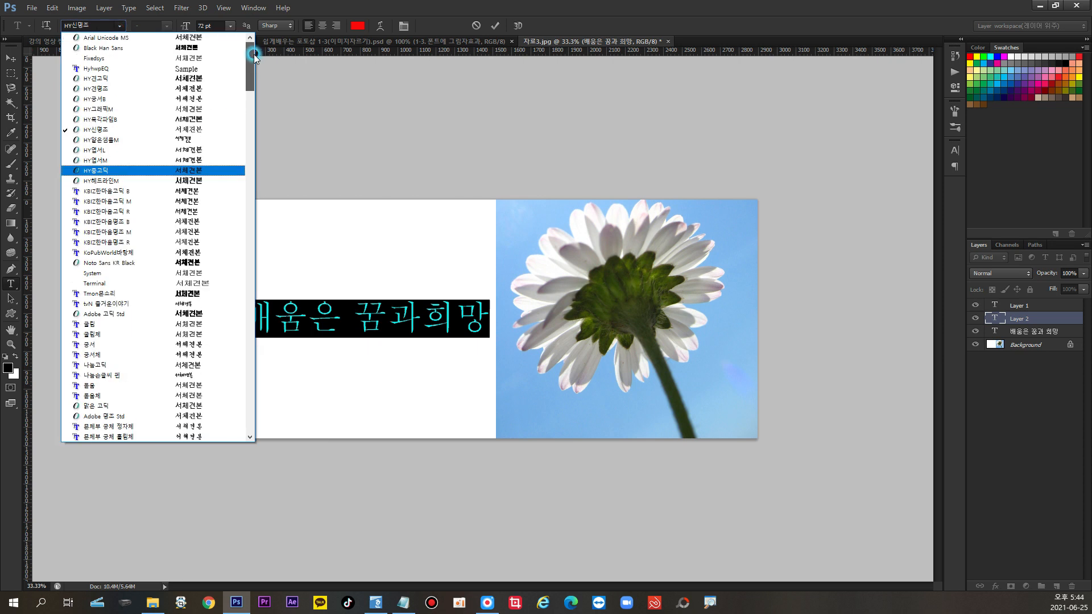
click(147, 48)
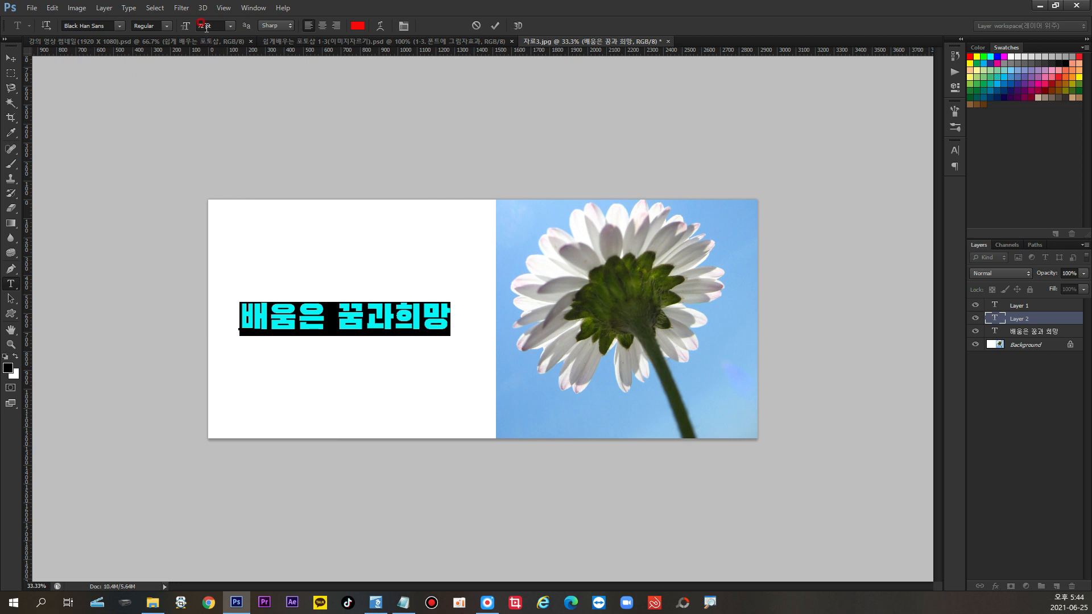
Set the selected text's size to 100 pt and shift the text left to near the canvas's left edge.
click(229, 28)
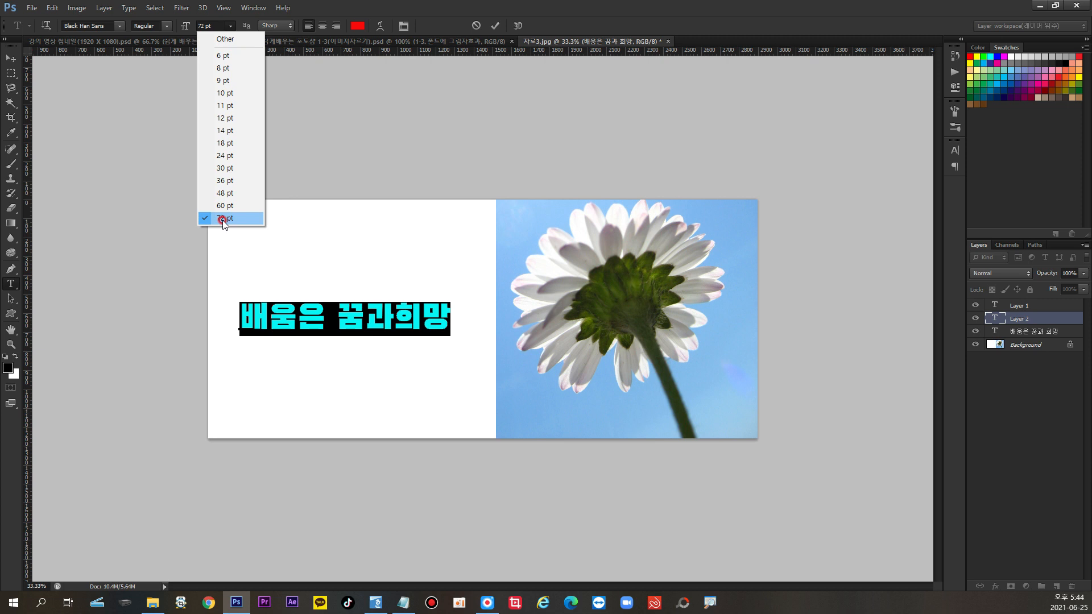
click(216, 26)
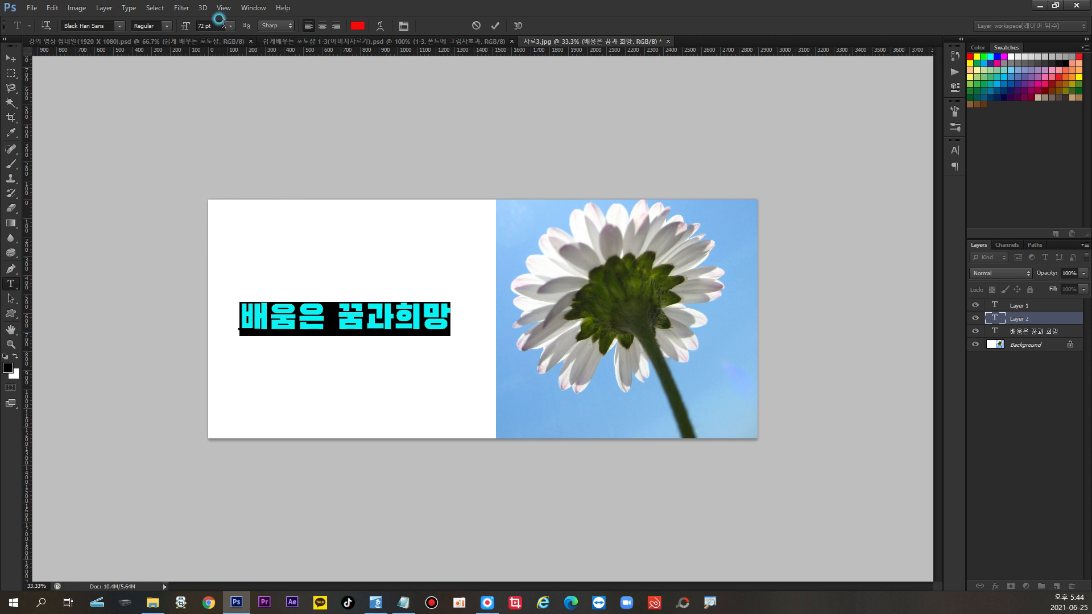
click(219, 26)
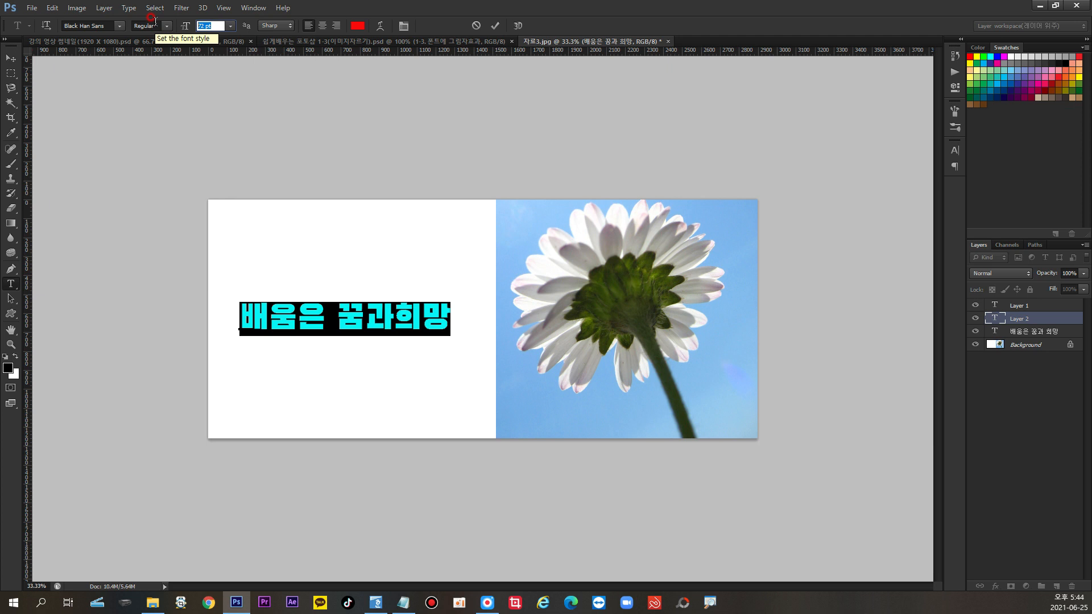
text(100)
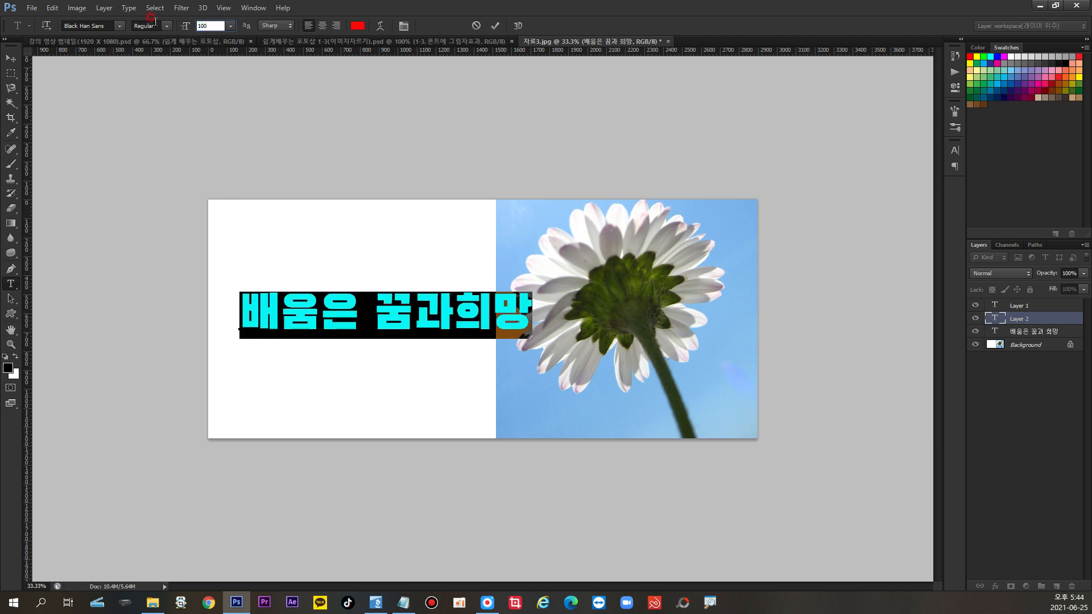
click(401, 364)
drag(400, 363, 384, 368)
Set the text size to 90 pt and commit the text.
click(199, 26)
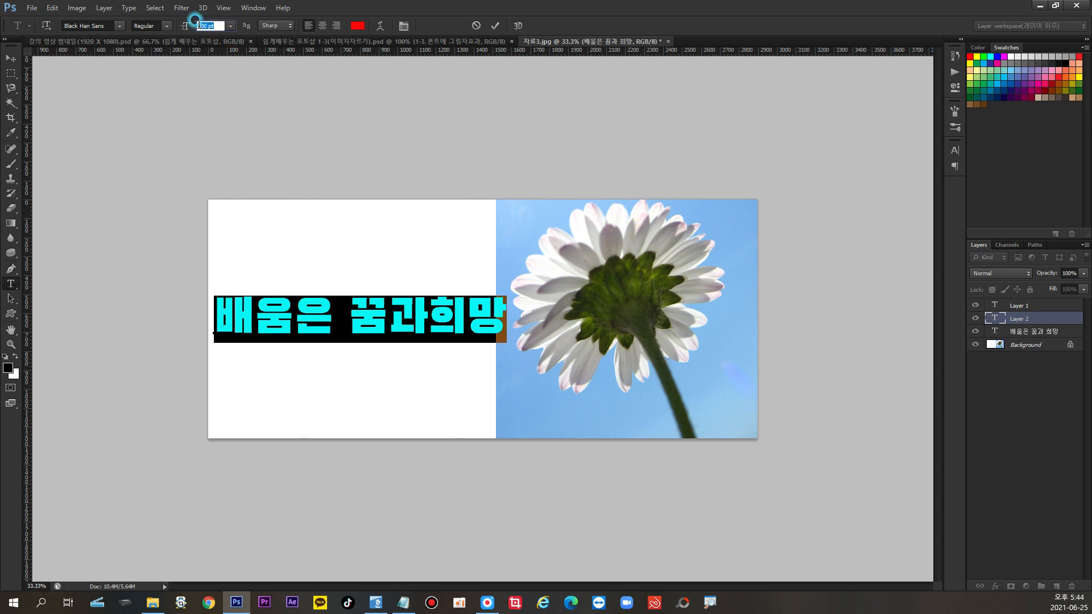
text(90)
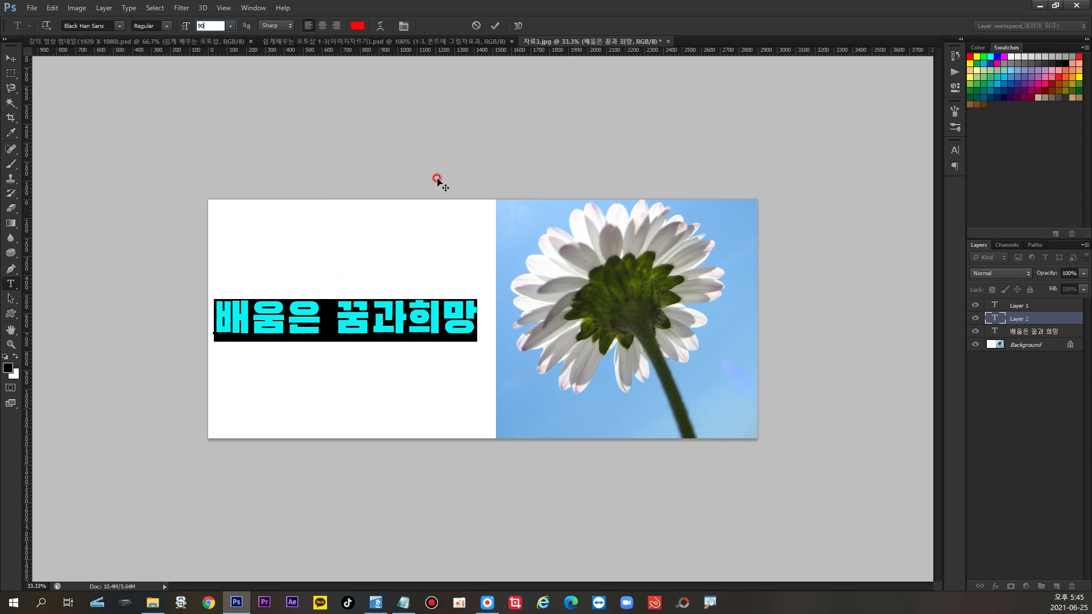
click(18, 286)
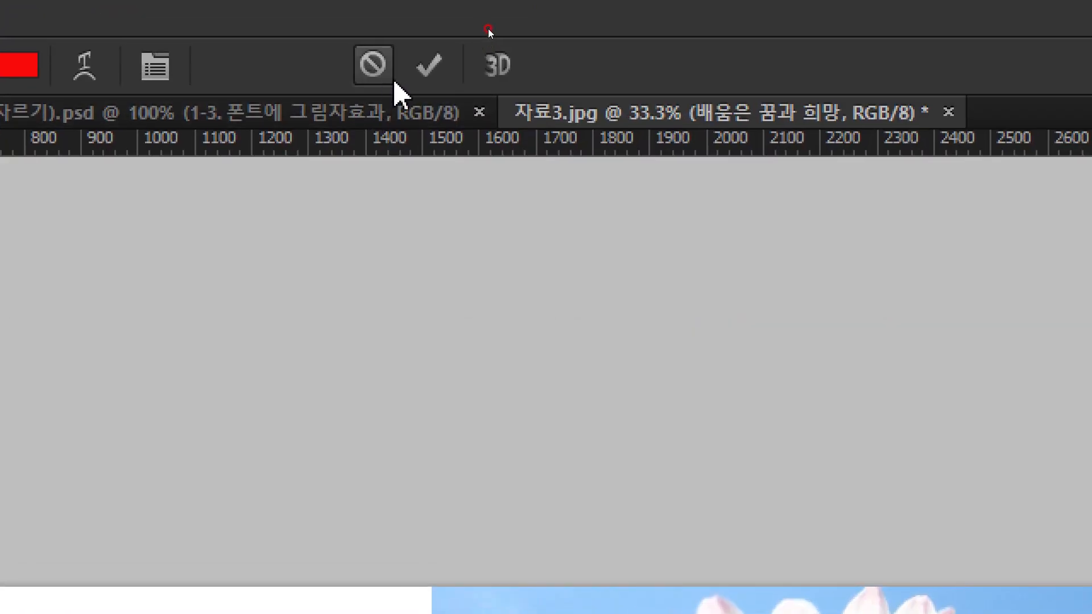
click(427, 81)
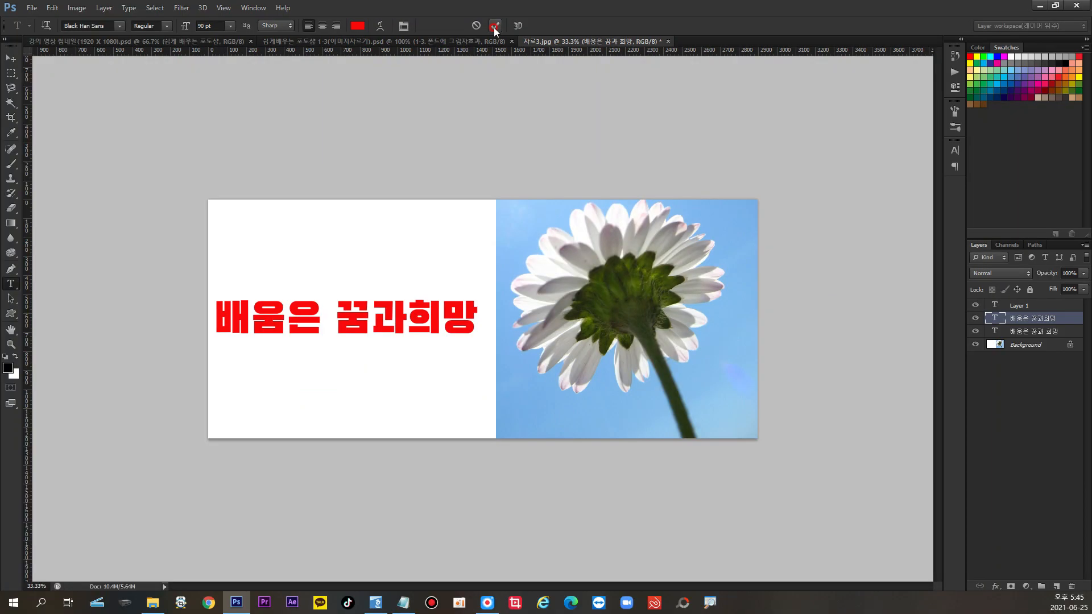
Reposition the red text with the Move tool, placing it just above mid-height within the white area.
click(11, 58)
drag(257, 314, 268, 311)
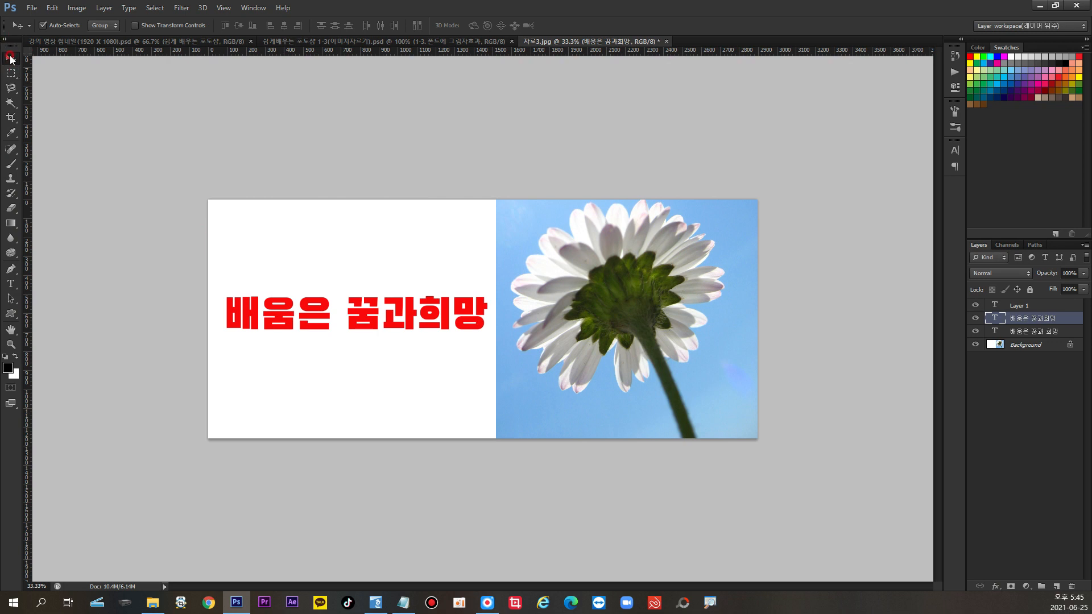
drag(291, 325, 308, 292)
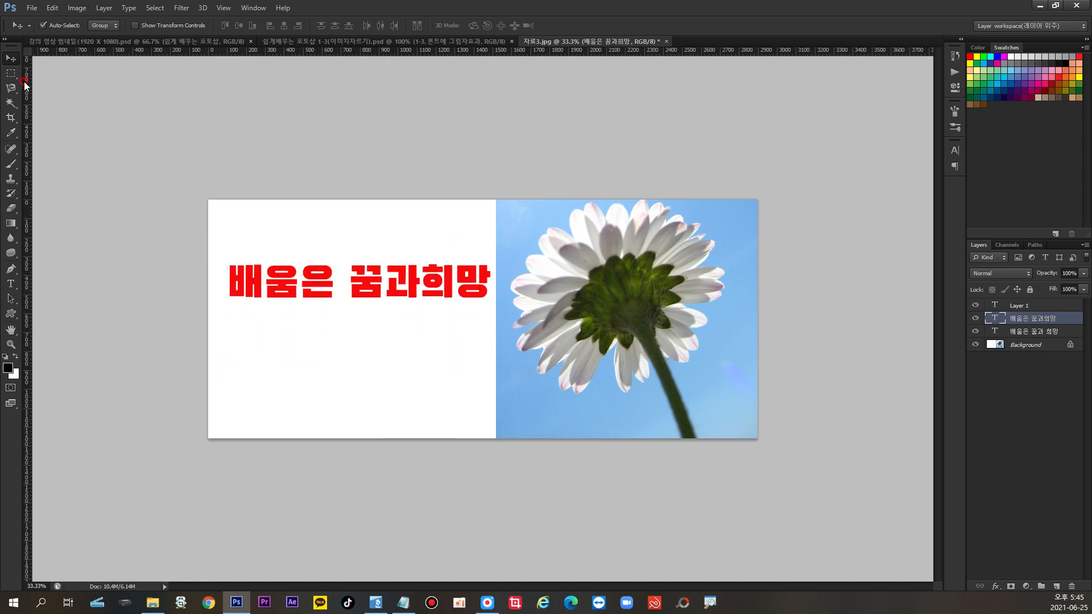
click(13, 60)
click(13, 59)
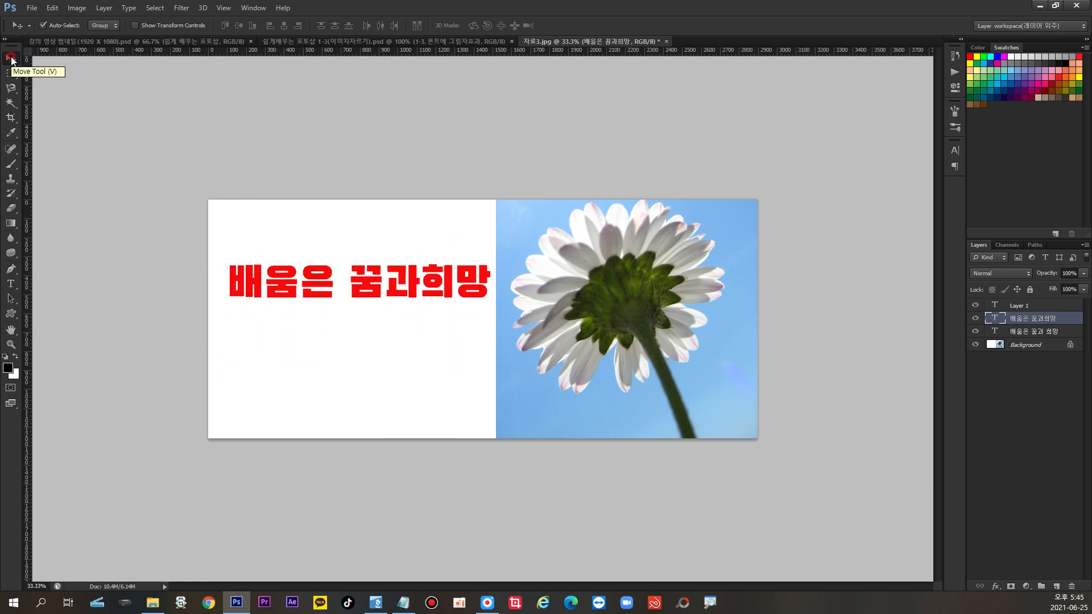
drag(265, 273, 262, 298)
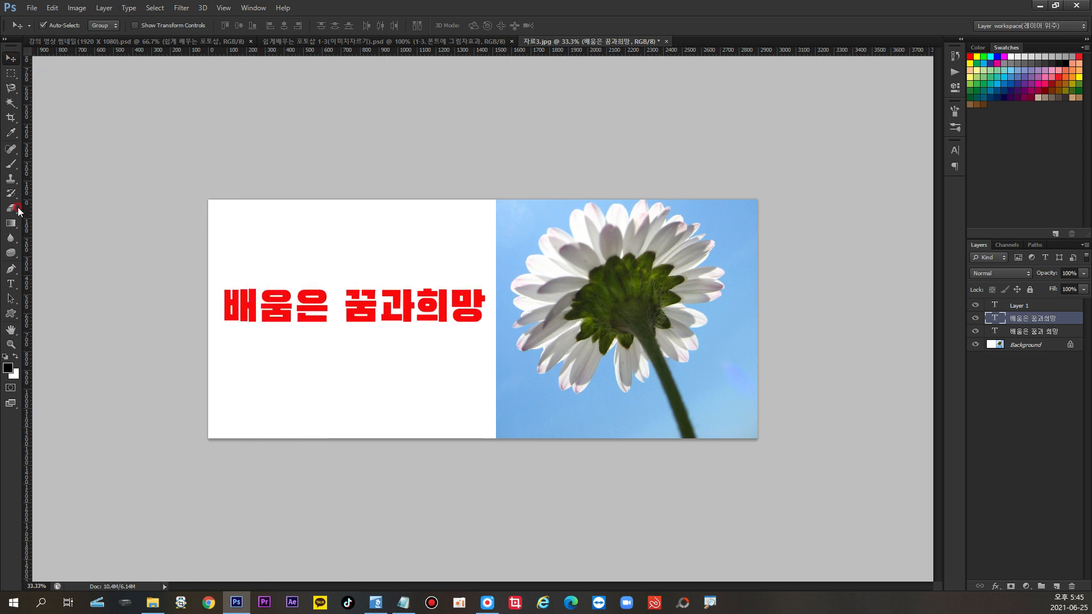
Reopen the red text for editing, delete the syllable 은 after 배움, and type 은 back in.
click(12, 284)
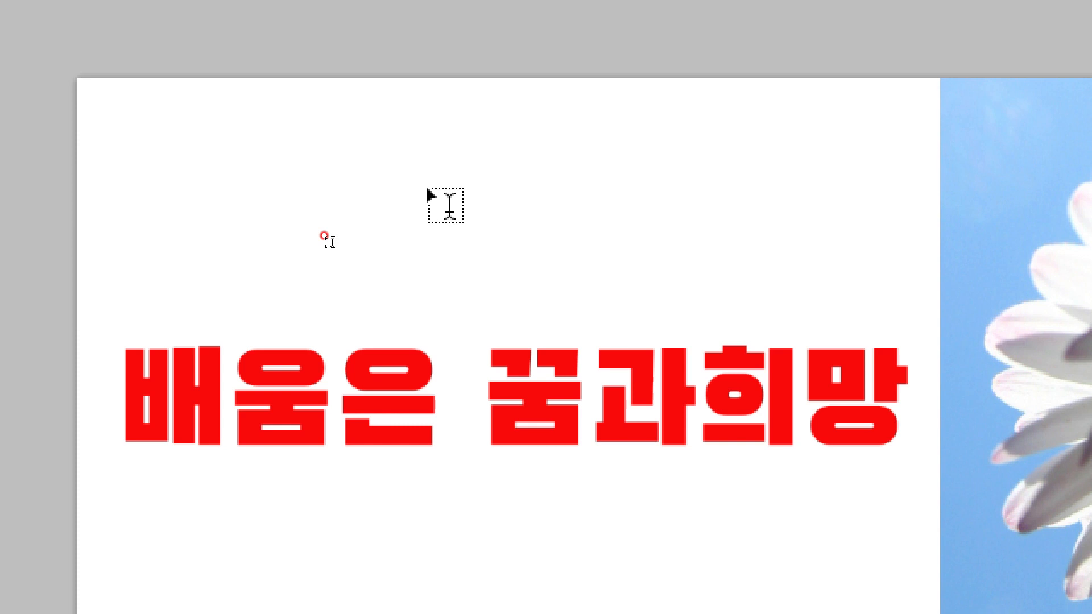
click(436, 408)
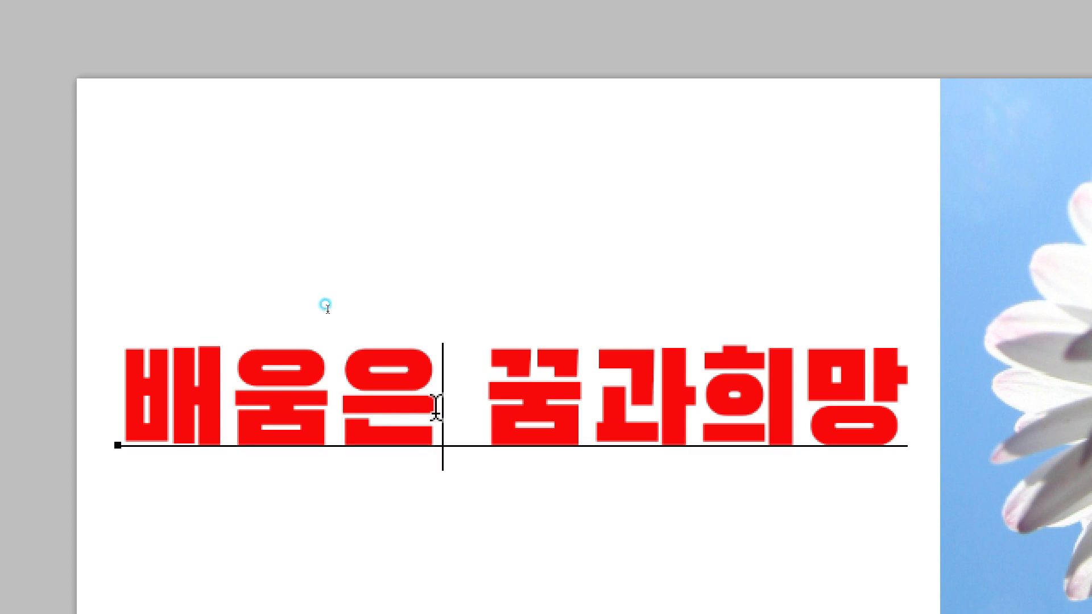
key(Left)
key(Delete)
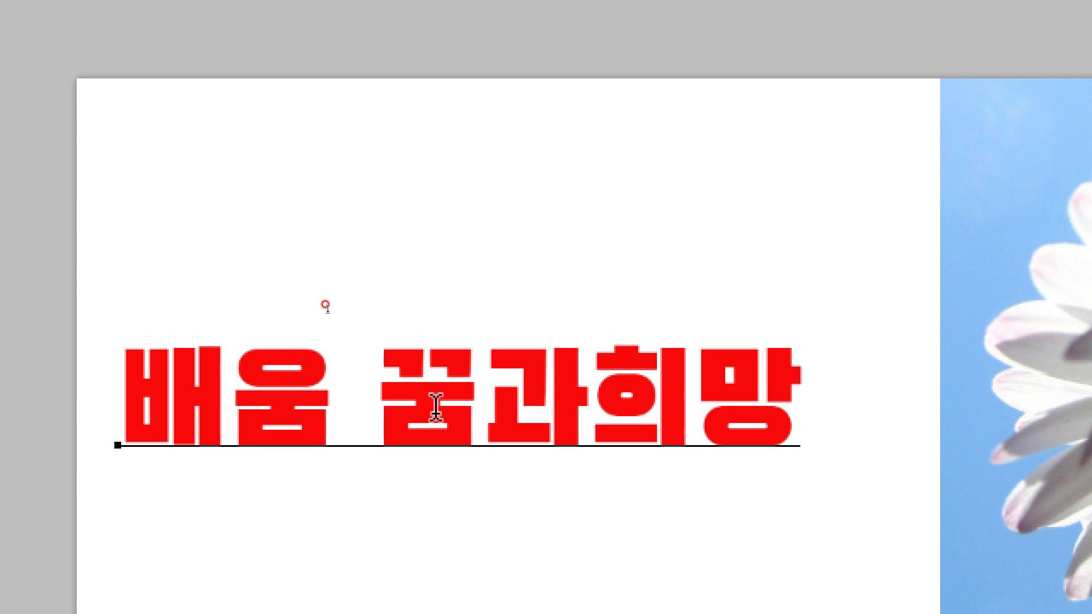
text(은)
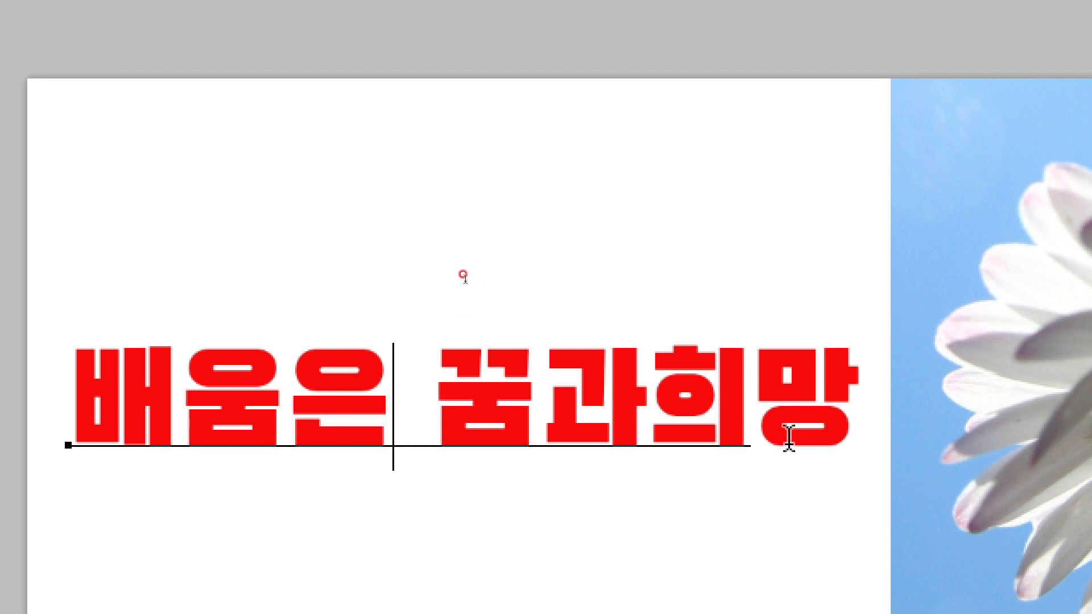
While the text is still being edited, move it around and up to the upper middle of the white area.
drag(801, 210, 790, 235)
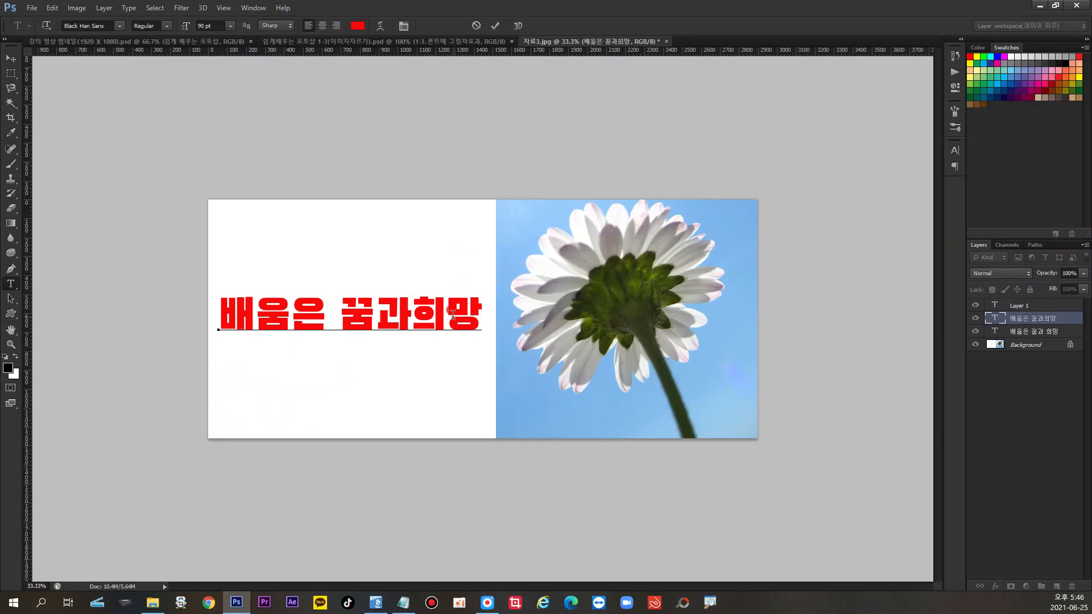
click(441, 373)
mouse_move(442, 371)
mouse_down()
mouse_move(454, 333)
mouse_move(443, 351)
mouse_move(563, 373)
mouse_move(438, 371)
mouse_up()
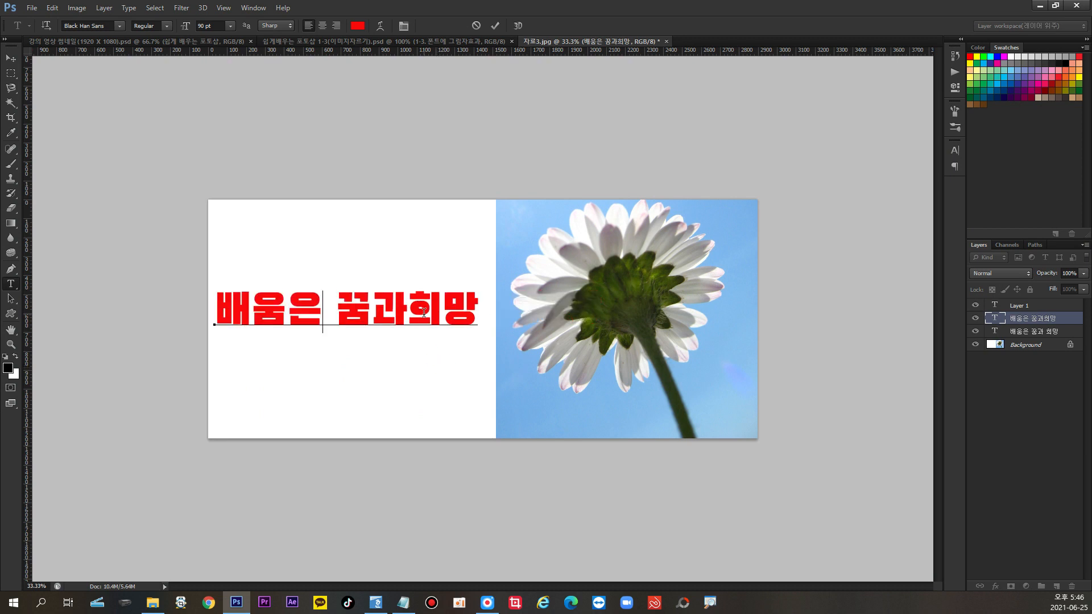
click(437, 294)
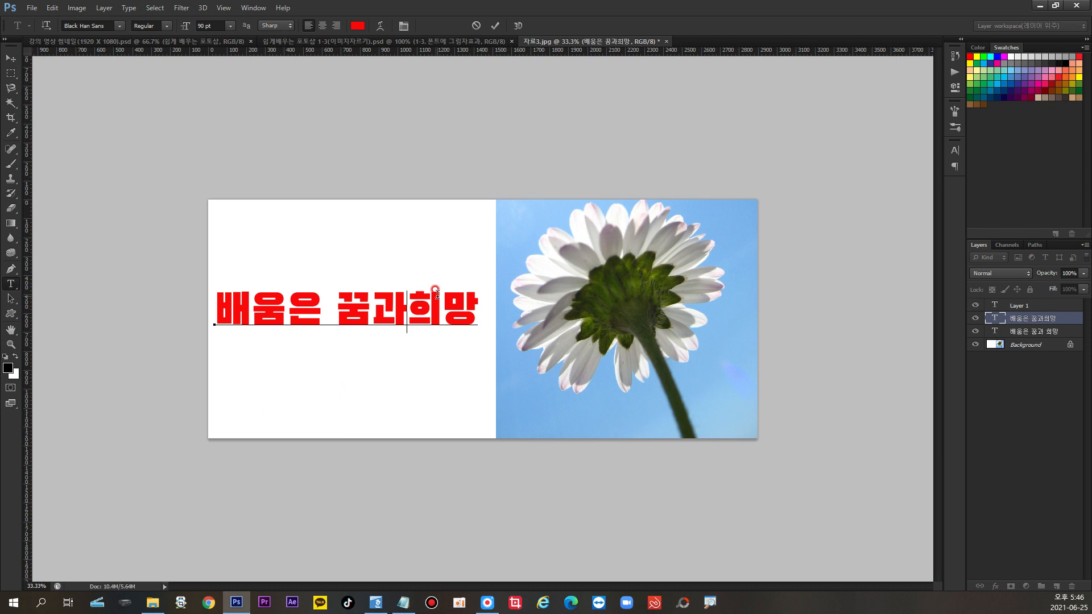
click(426, 362)
drag(425, 360, 437, 329)
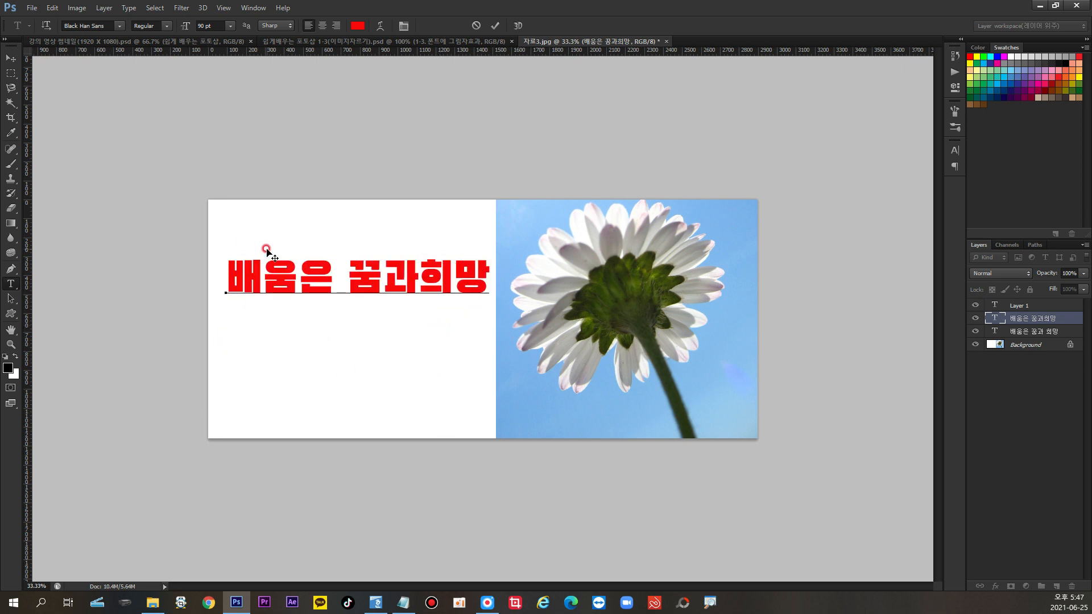
Commit the repositioned red text and look briefly at the lesson title document before returning to 자료3.jpg.
click(497, 25)
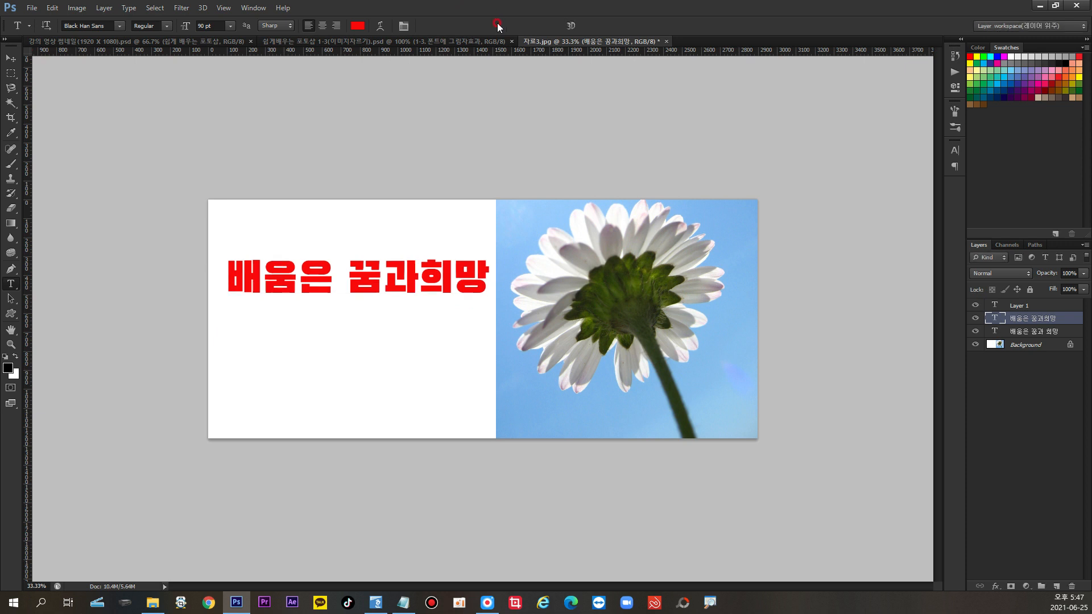
click(333, 44)
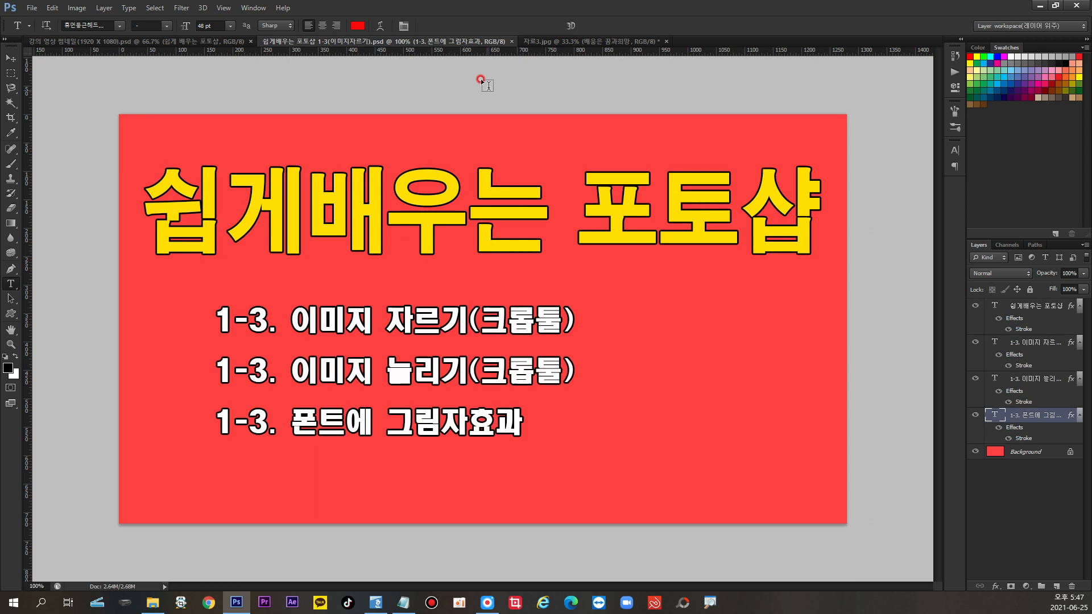
click(598, 39)
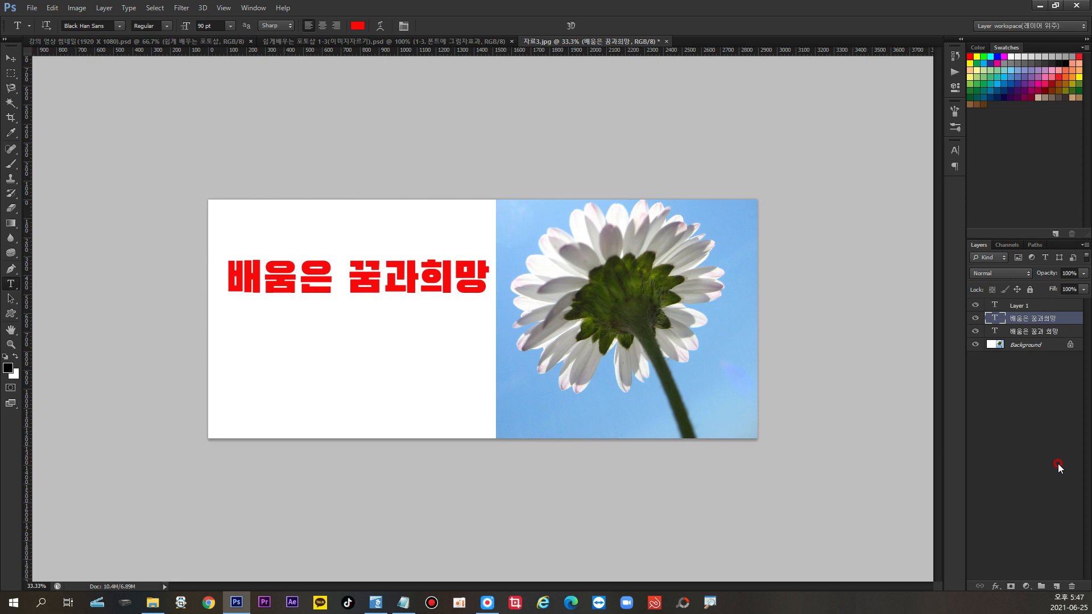
Delete the spare text layer 배움은 꿈과 희망 directly above the Background layer.
click(1035, 333)
click(1072, 585)
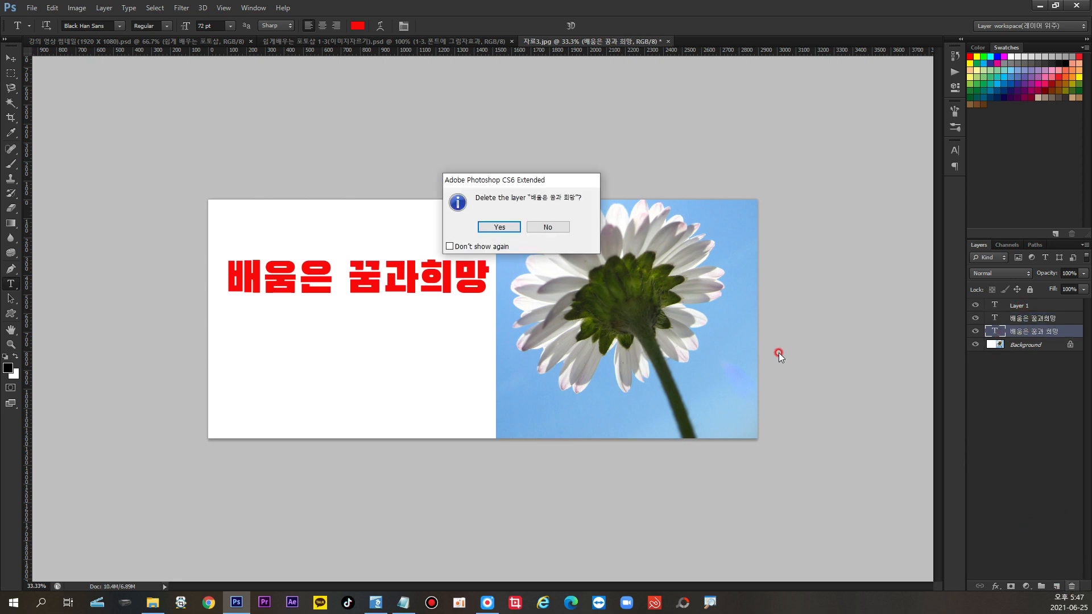
click(515, 227)
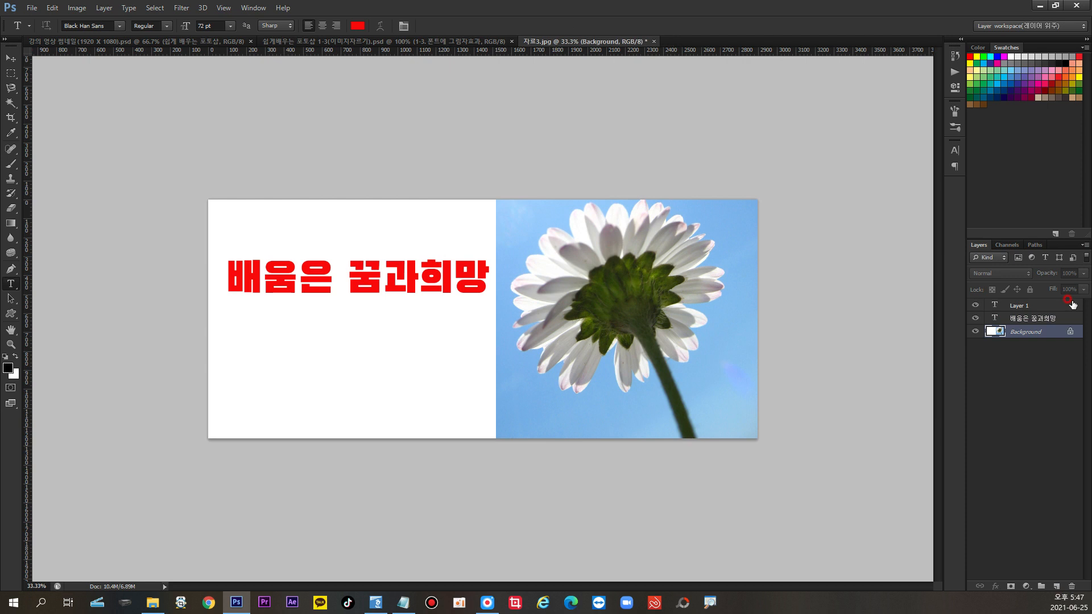
Open the layer style settings of the 배움은 꿈과희망 text layer, enable Drop Shadow and show its settings.
click(1045, 318)
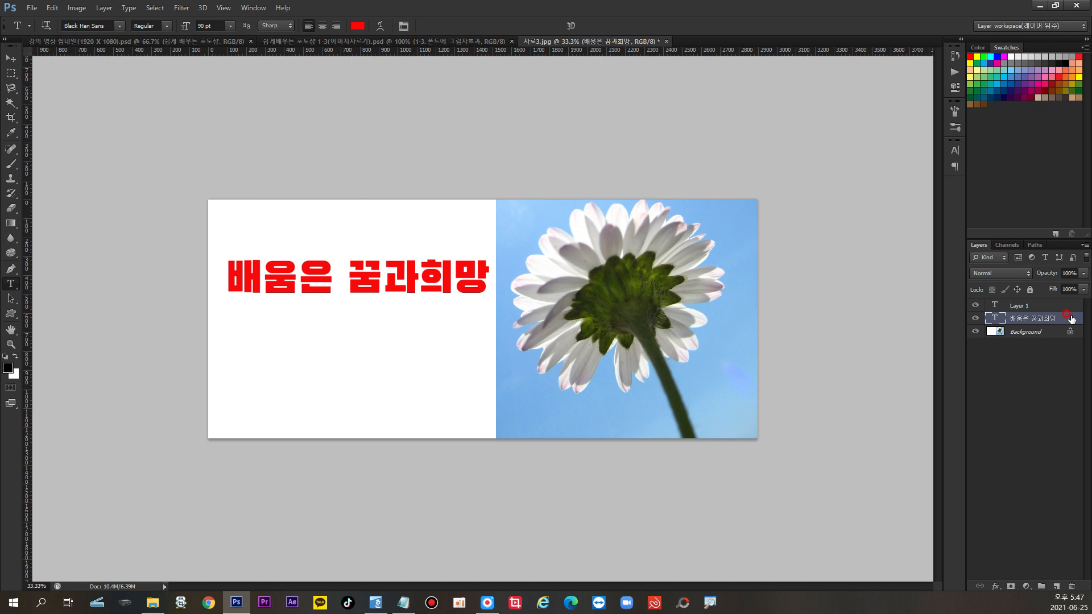
key(h)
double_click(1072, 319)
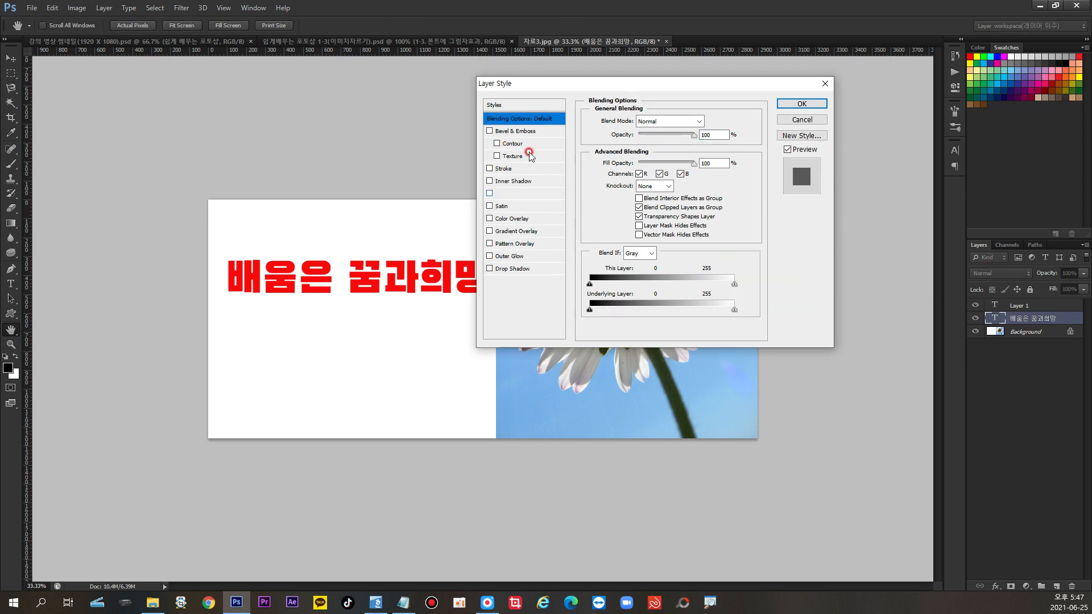
mouse_move(621, 88)
mouse_down()
mouse_move(571, 102)
mouse_move(640, 94)
mouse_up()
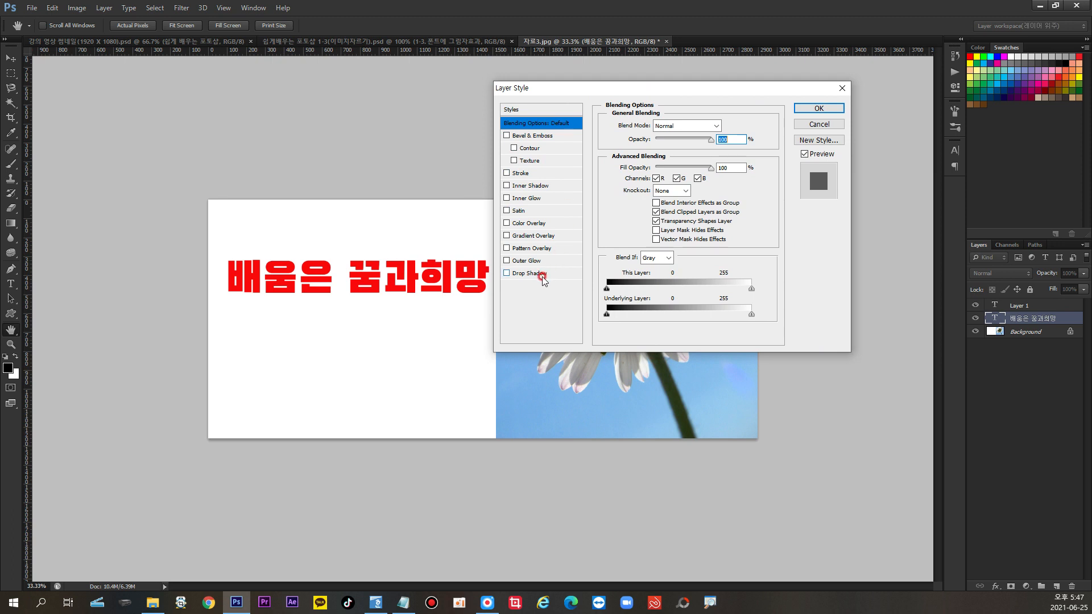
click(506, 275)
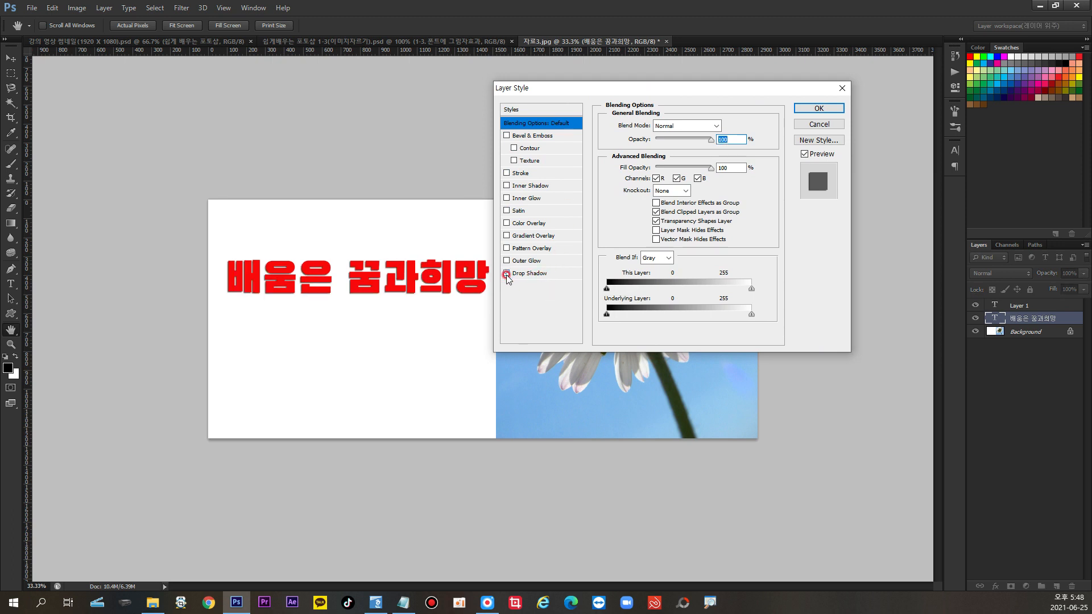
click(527, 276)
click(528, 276)
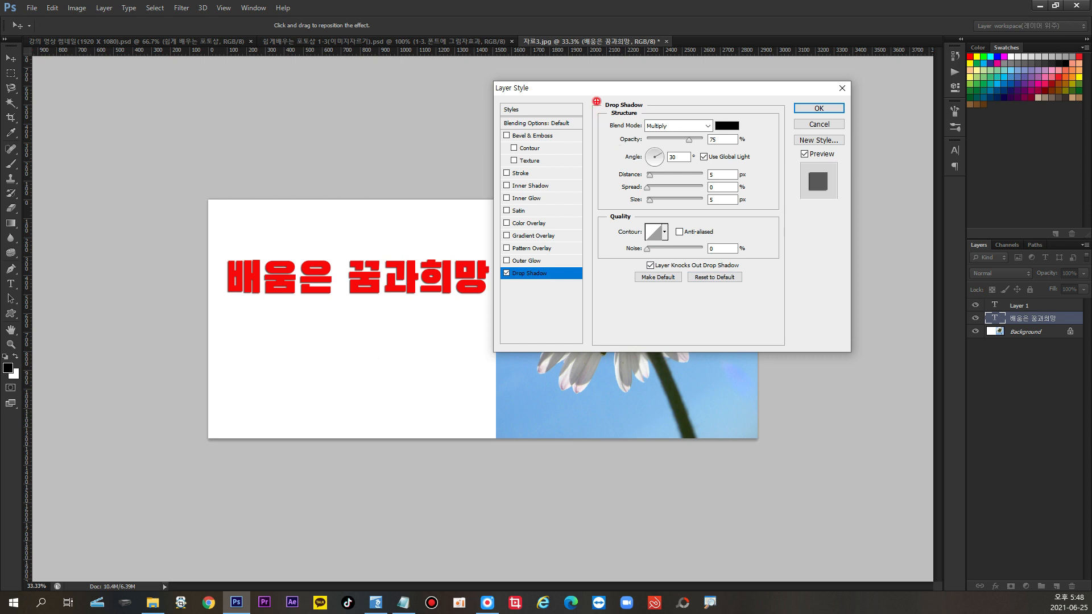
Examine the preset styles and Blending Options in the layer style settings, and compare the text with Drop Shadow off and on.
mouse_move(595, 100)
mouse_down()
mouse_move(607, 155)
mouse_move(815, 322)
mouse_move(790, 311)
mouse_up()
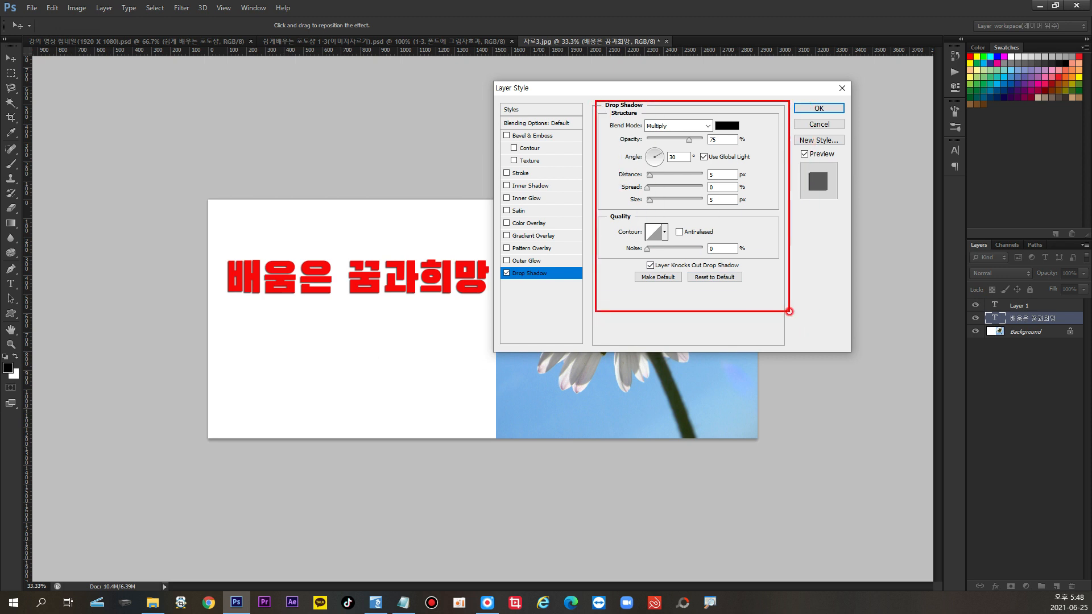
key(Escape)
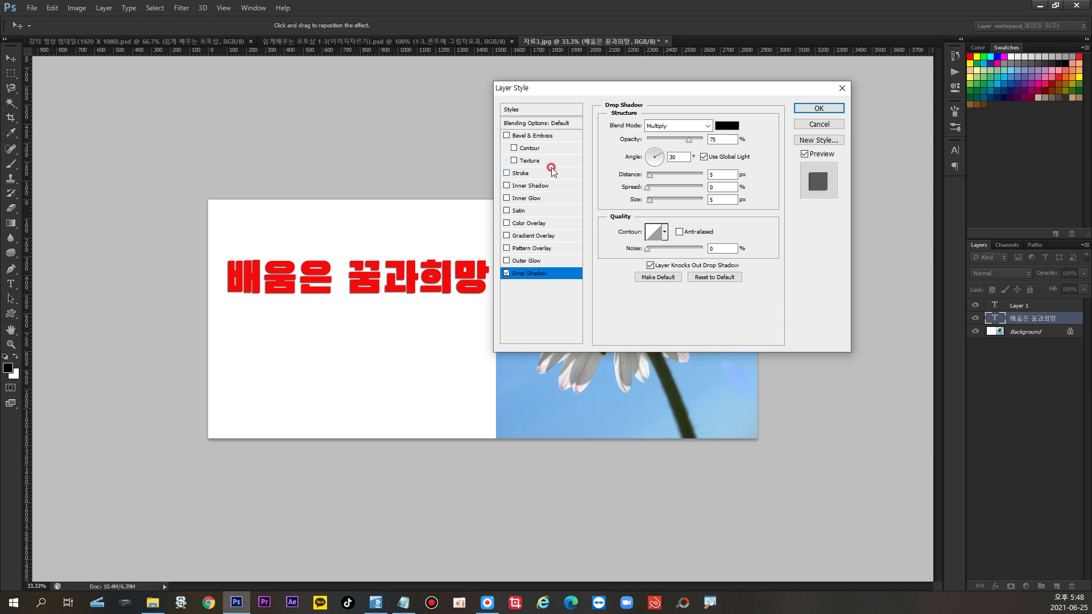
click(506, 274)
click(524, 112)
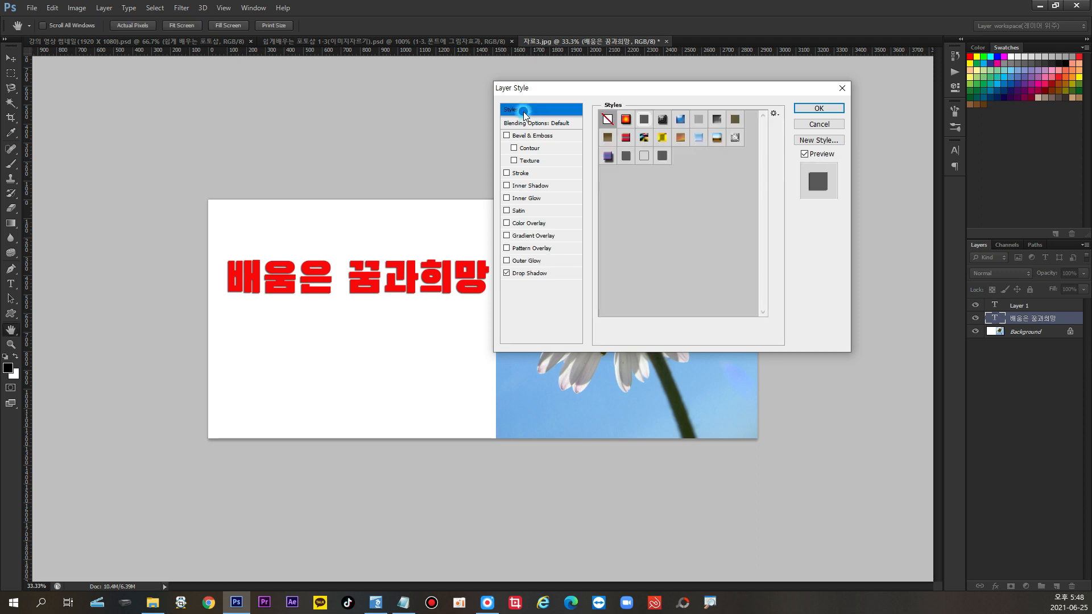
click(524, 124)
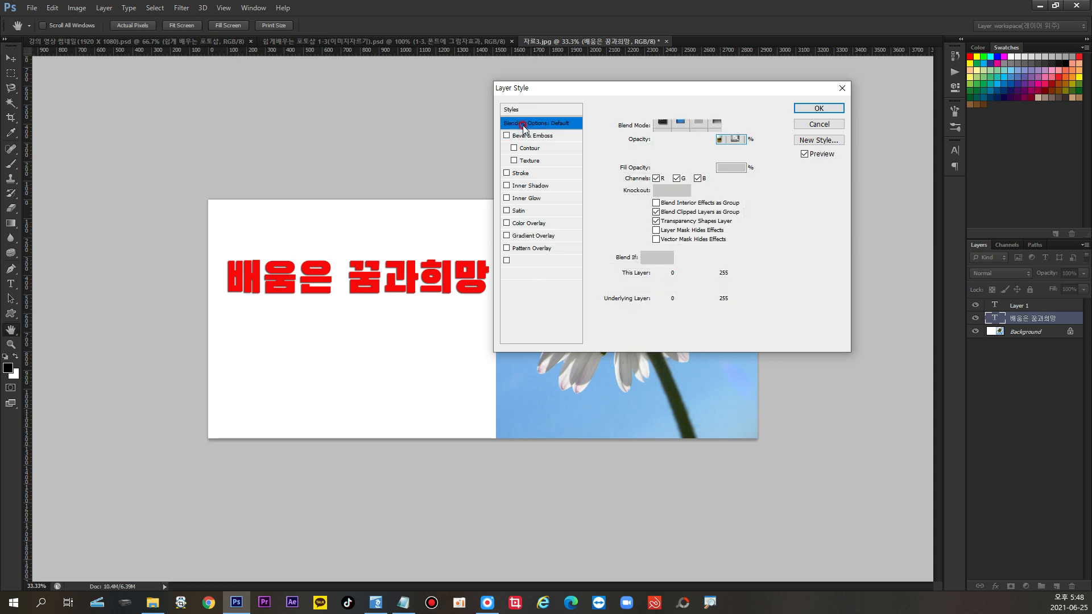
click(506, 274)
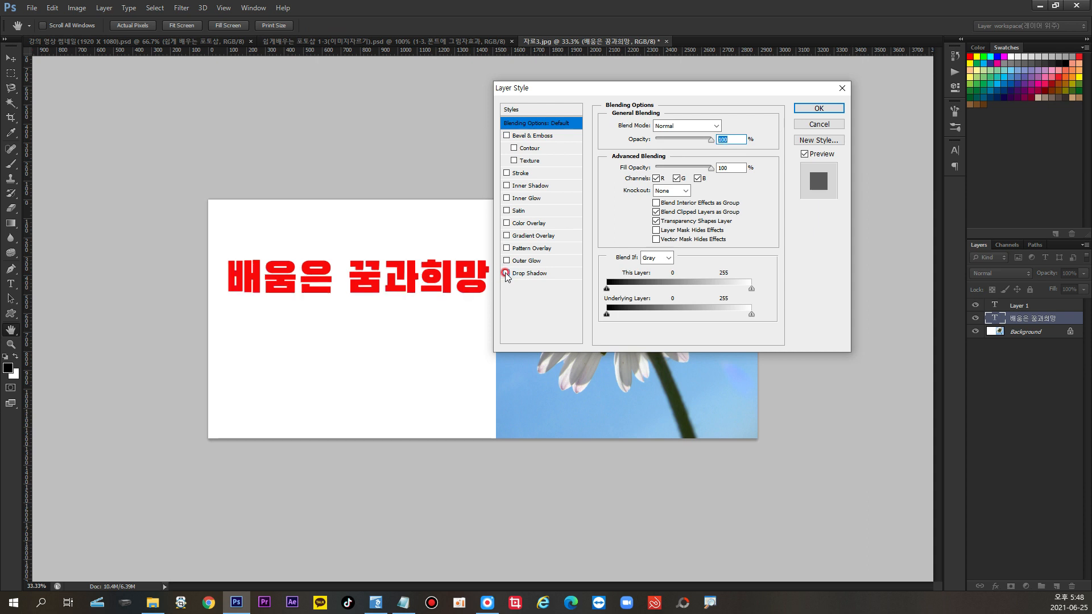
click(506, 273)
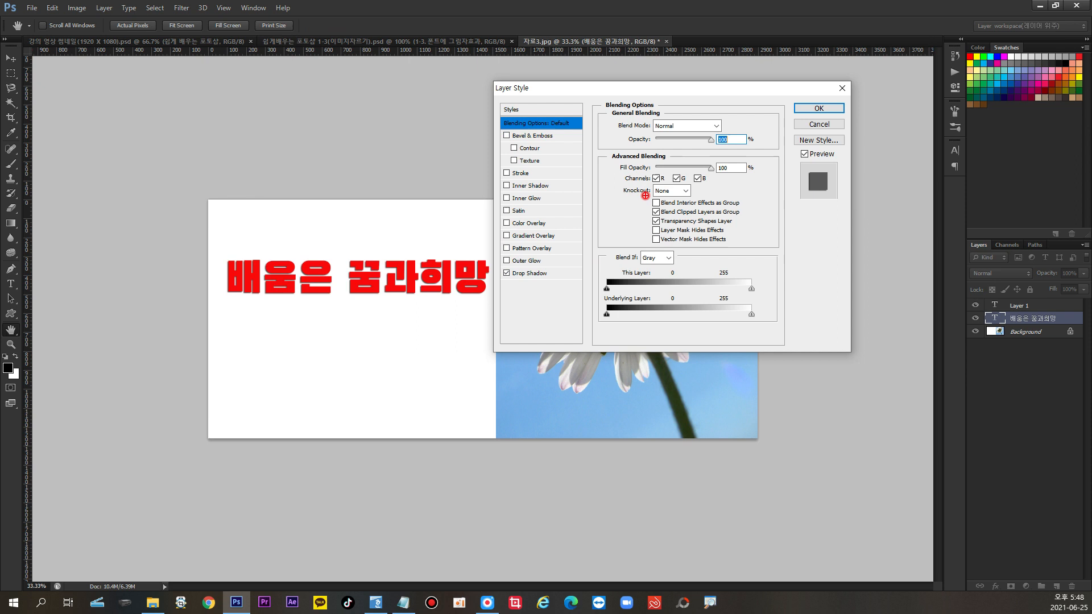
mouse_move(493, 109)
mouse_down()
mouse_move(511, 128)
mouse_move(580, 136)
mouse_up()
mouse_move(589, 95)
mouse_down()
mouse_move(604, 163)
mouse_move(779, 346)
mouse_up()
mouse_move(551, 126)
mouse_down()
mouse_move(633, 194)
mouse_move(625, 174)
mouse_up()
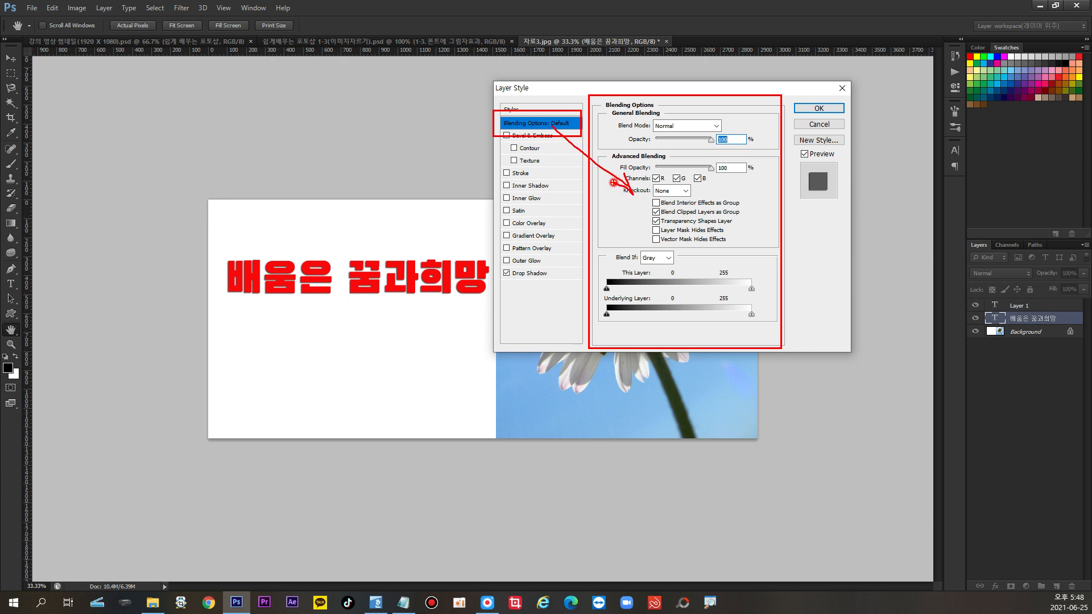
key(Escape)
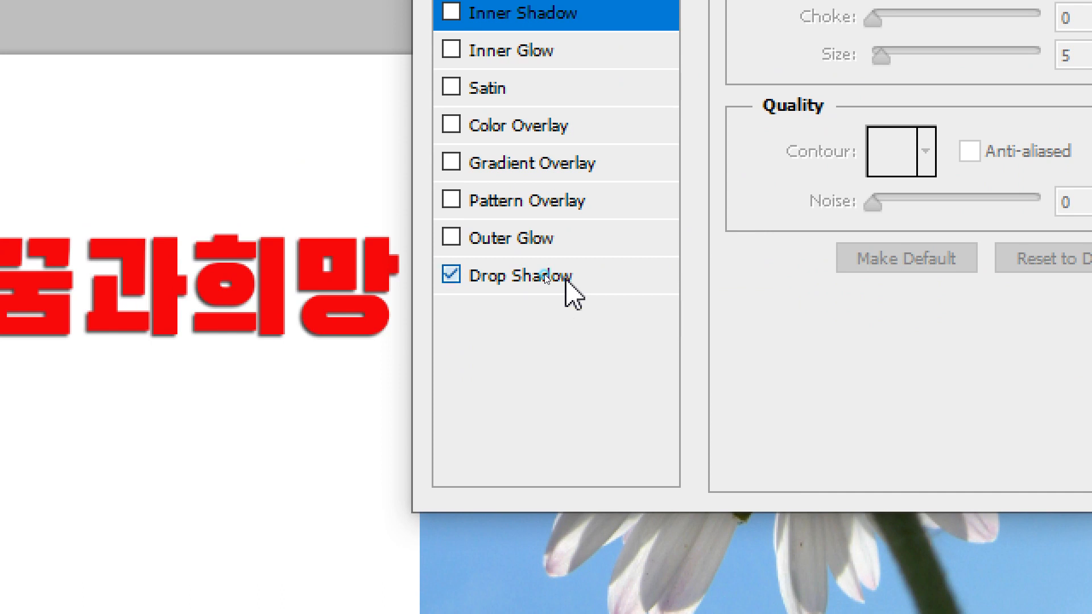
Show the Drop Shadow settings again and examine its options and the shadow around the red text.
click(544, 274)
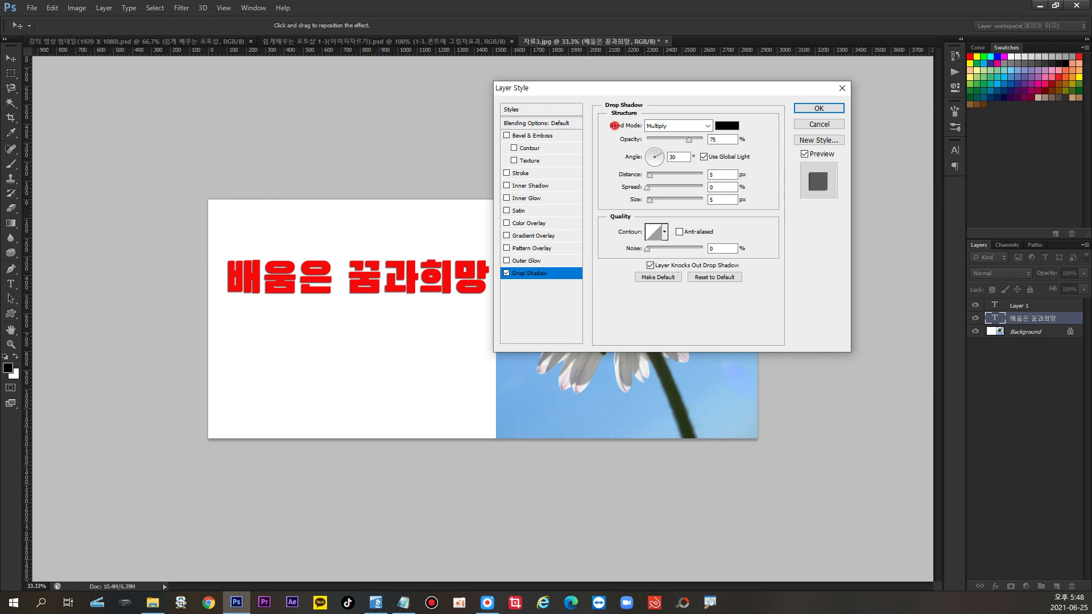
drag(590, 96, 789, 341)
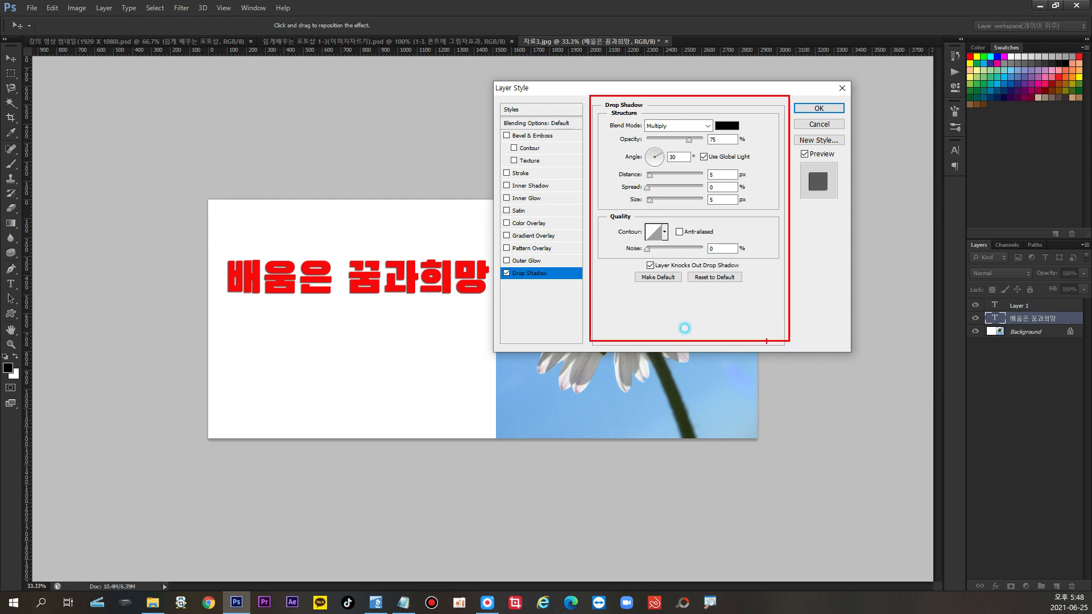
mouse_move(500, 264)
mouse_down()
mouse_move(578, 286)
mouse_move(568, 273)
mouse_move(586, 257)
mouse_up()
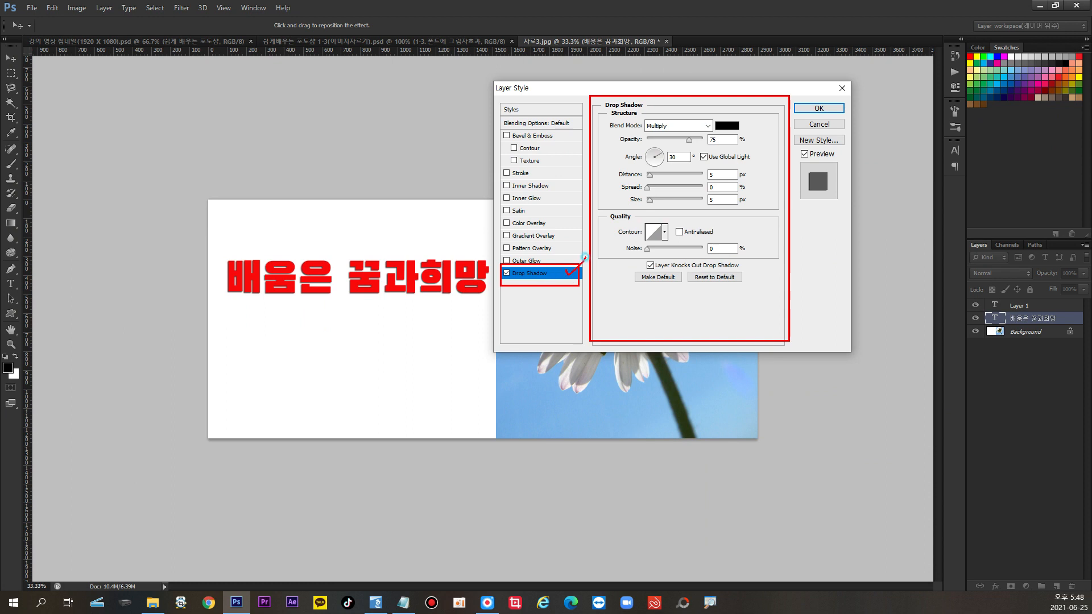
mouse_move(658, 181)
mouse_down()
mouse_move(738, 234)
mouse_move(739, 153)
mouse_move(671, 163)
mouse_move(647, 225)
mouse_move(726, 220)
mouse_move(714, 145)
mouse_up()
drag(502, 267, 518, 264)
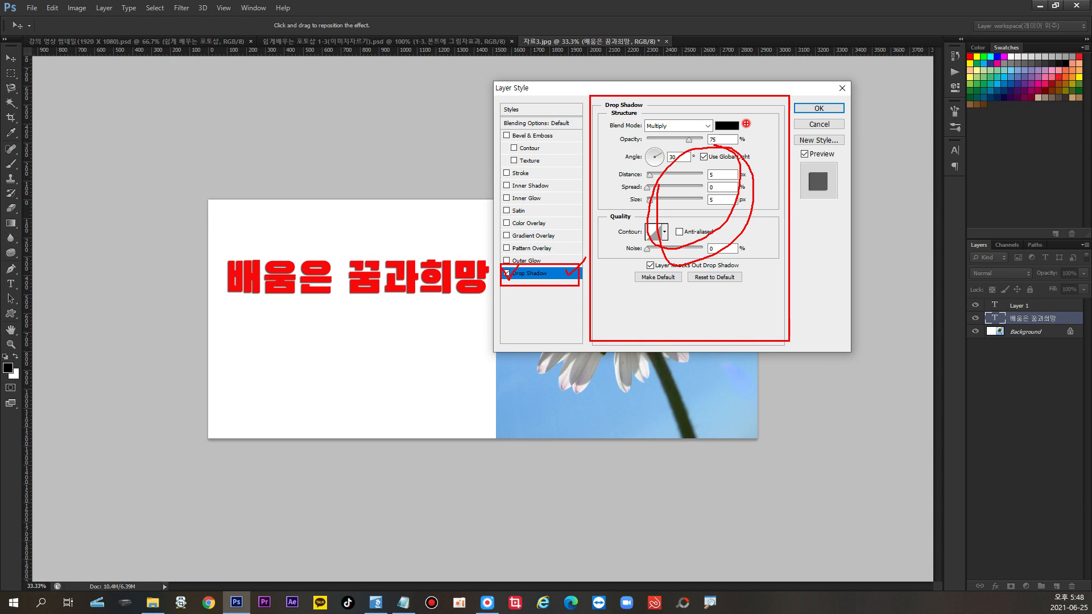
key(Escape)
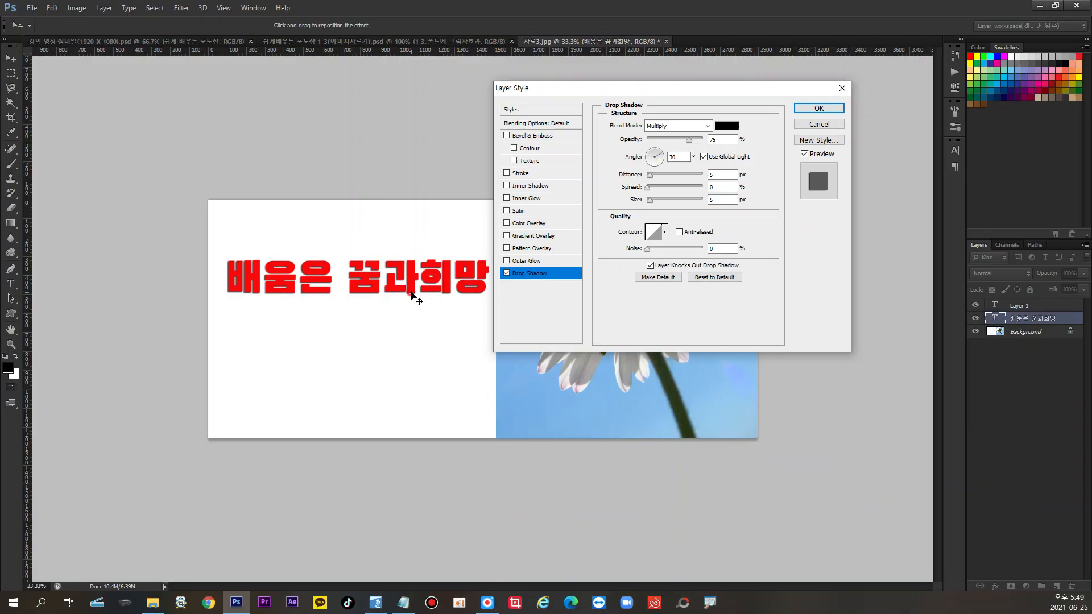
drag(395, 296, 327, 328)
mouse_move(225, 278)
mouse_down()
mouse_move(228, 311)
mouse_move(246, 295)
mouse_move(224, 261)
mouse_up()
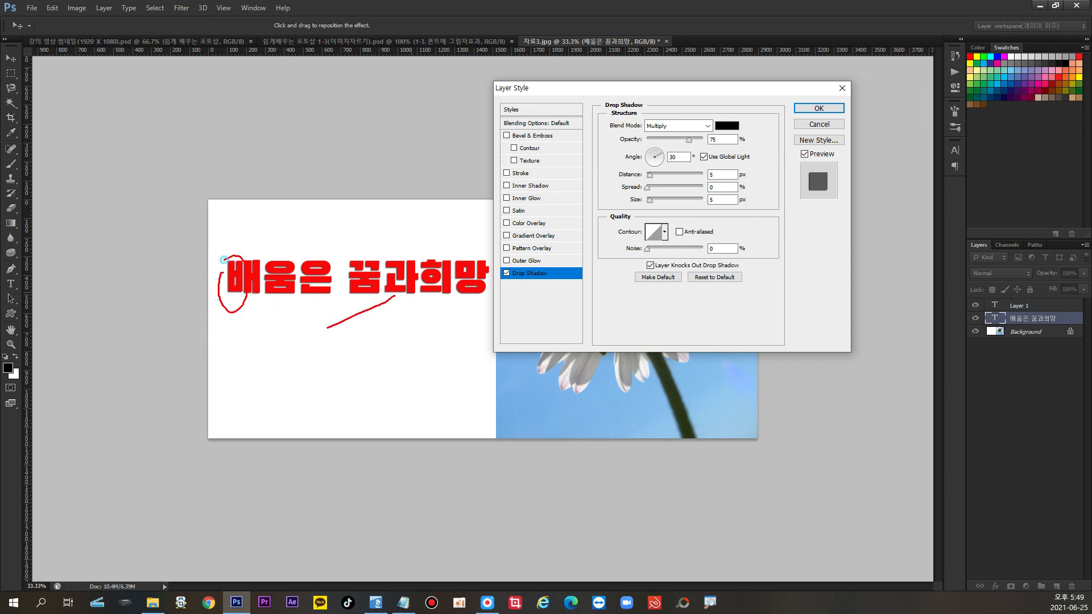
key(Escape)
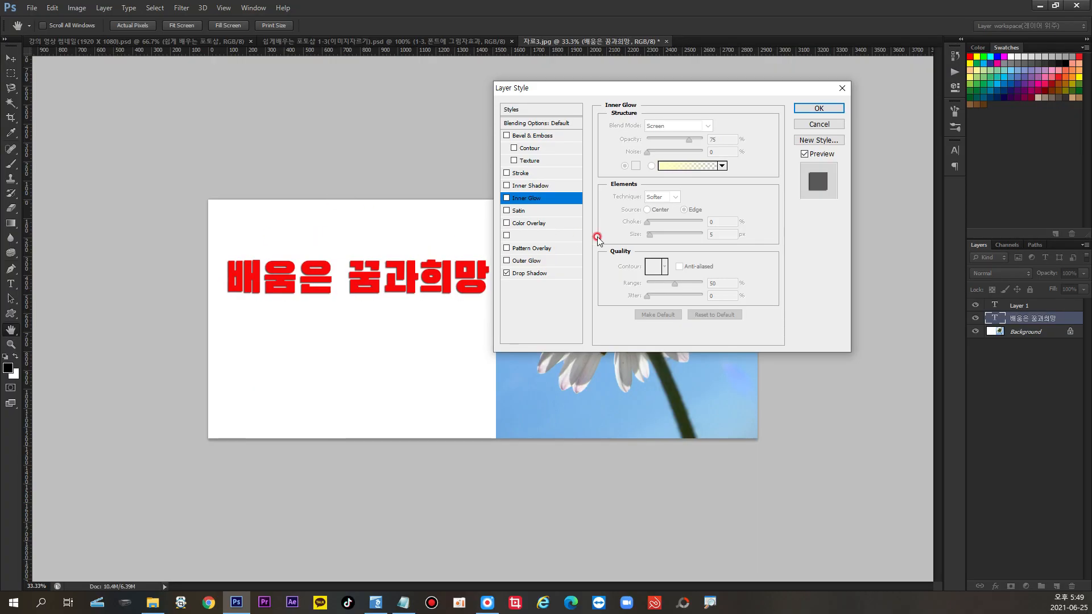
Return to the Drop Shadow settings and set the shadow's angle to 98° so it falls below the text.
click(535, 275)
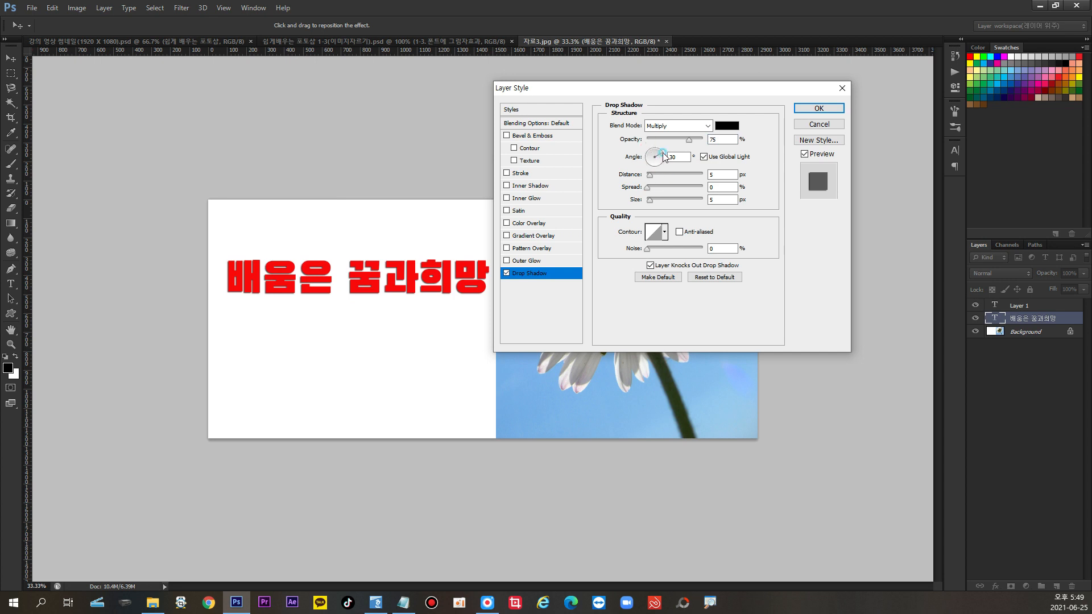
drag(662, 152, 657, 137)
click(653, 149)
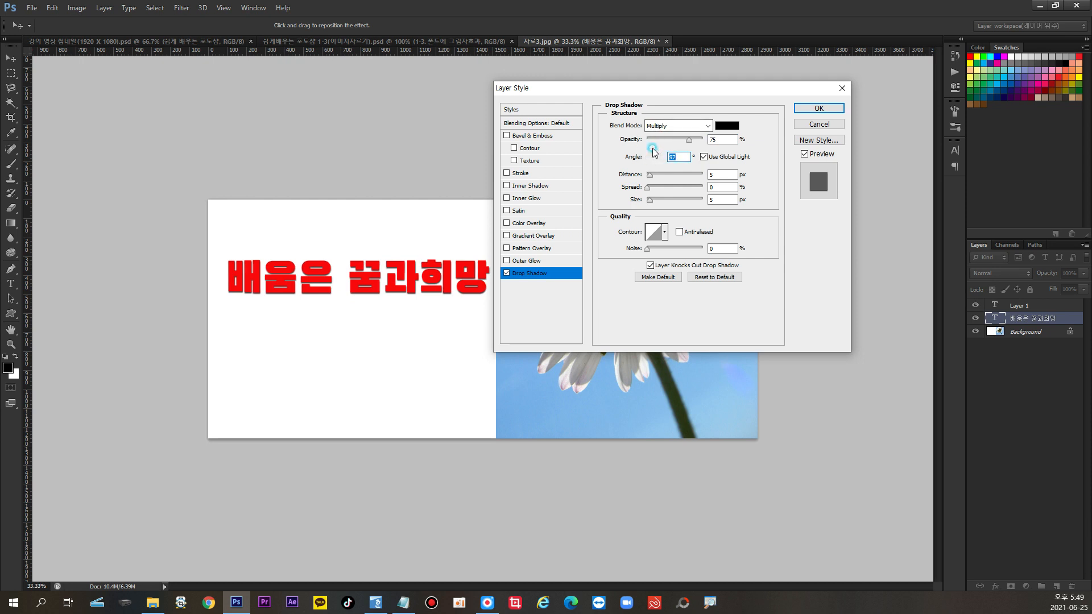
drag(654, 149, 639, 167)
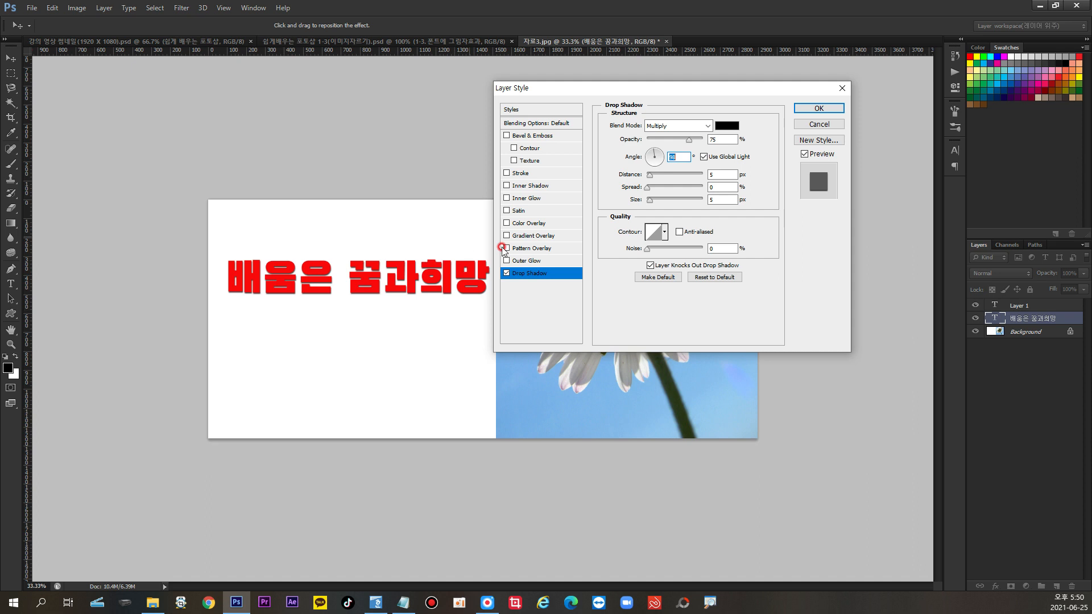
Set the drop shadow's size to 10 px.
click(412, 256)
drag(716, 199, 692, 201)
text(10)
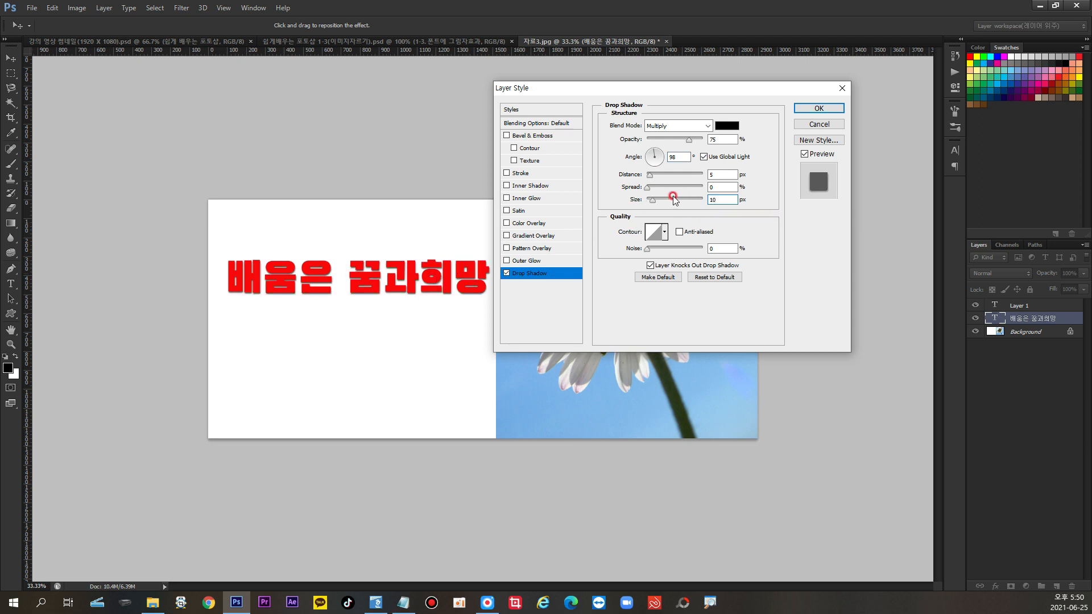
Set the drop shadow's spread to 3% and distance to 31 px, and apply the layer style to the red text.
drag(649, 190, 688, 180)
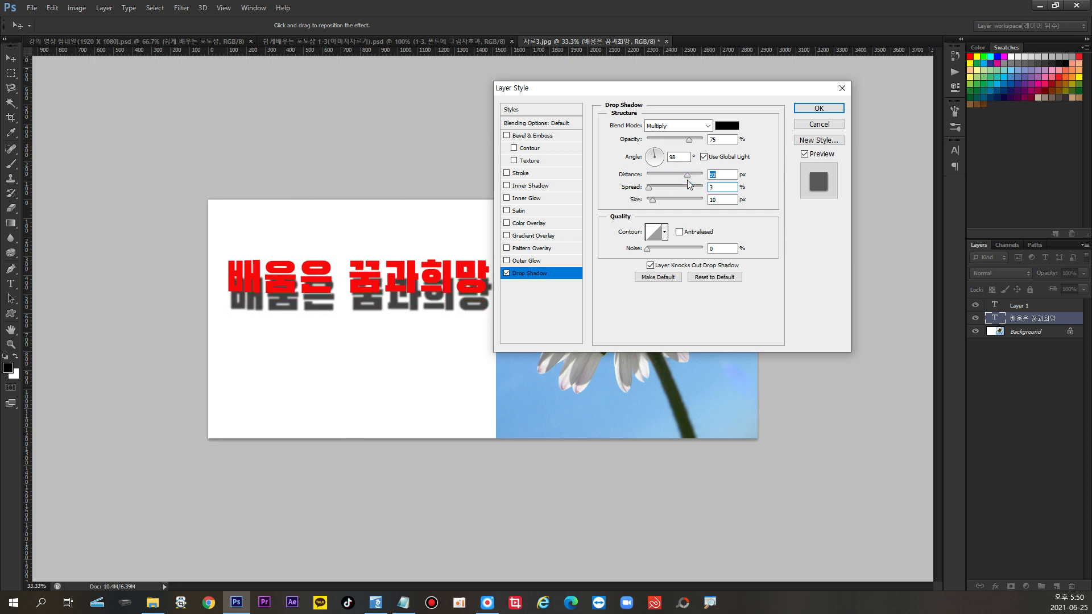
click(402, 313)
drag(687, 174, 665, 175)
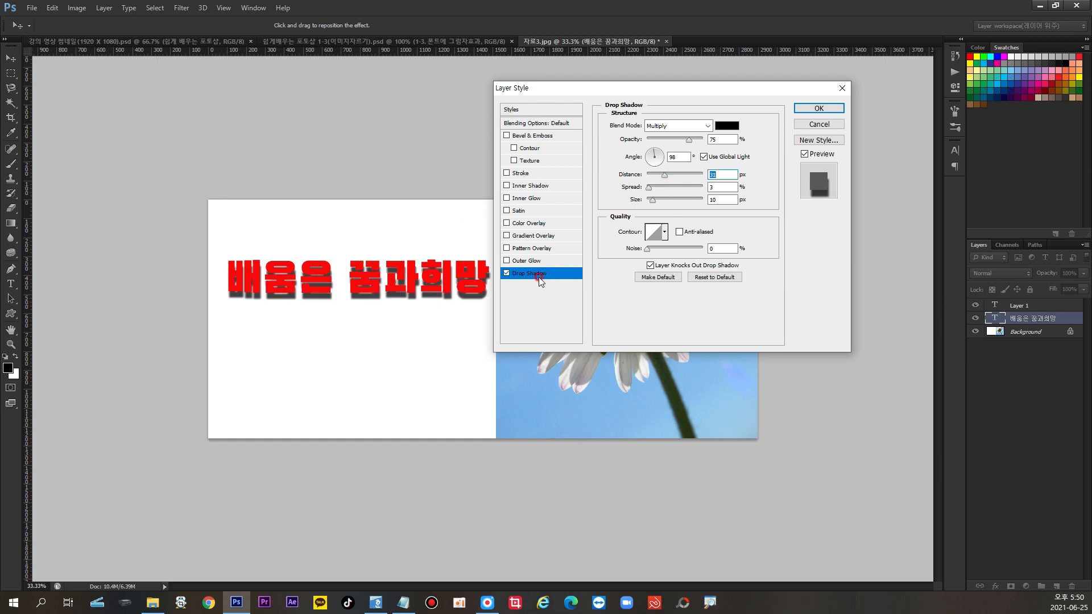
click(554, 278)
click(813, 108)
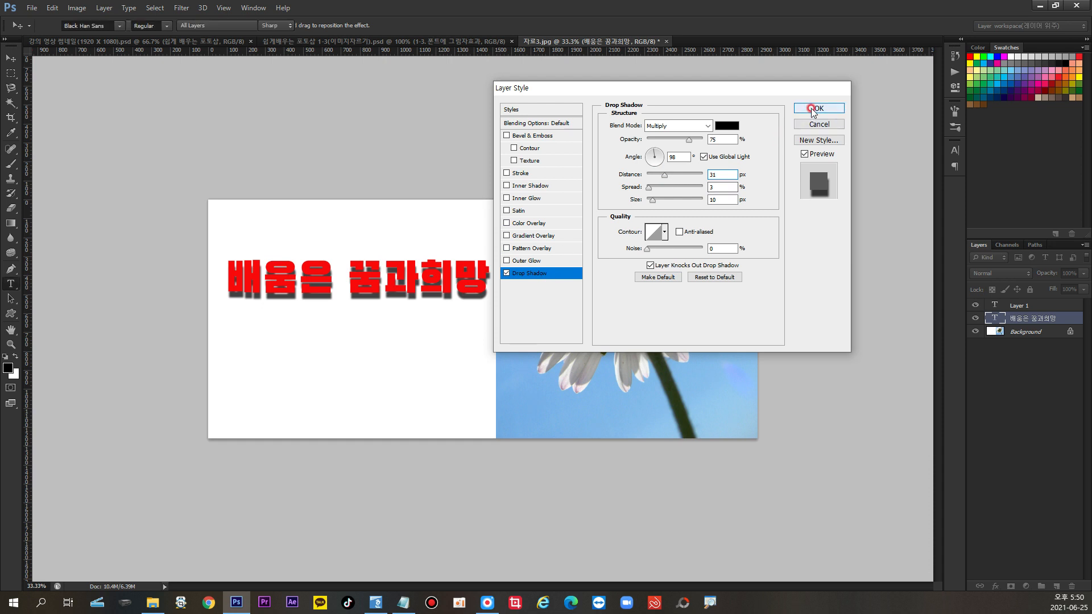
click(1069, 318)
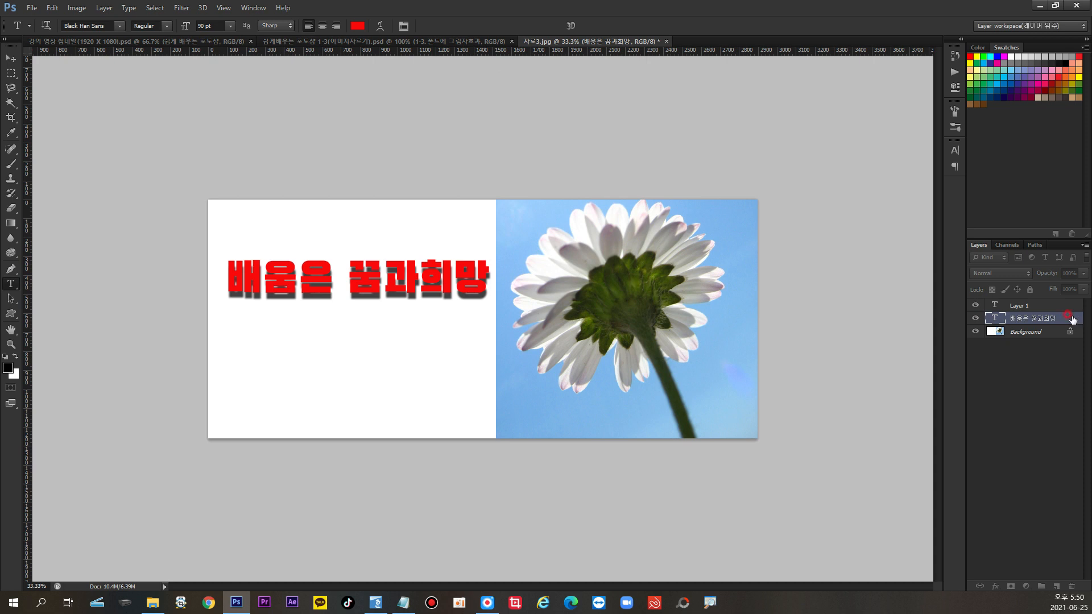
click(1073, 319)
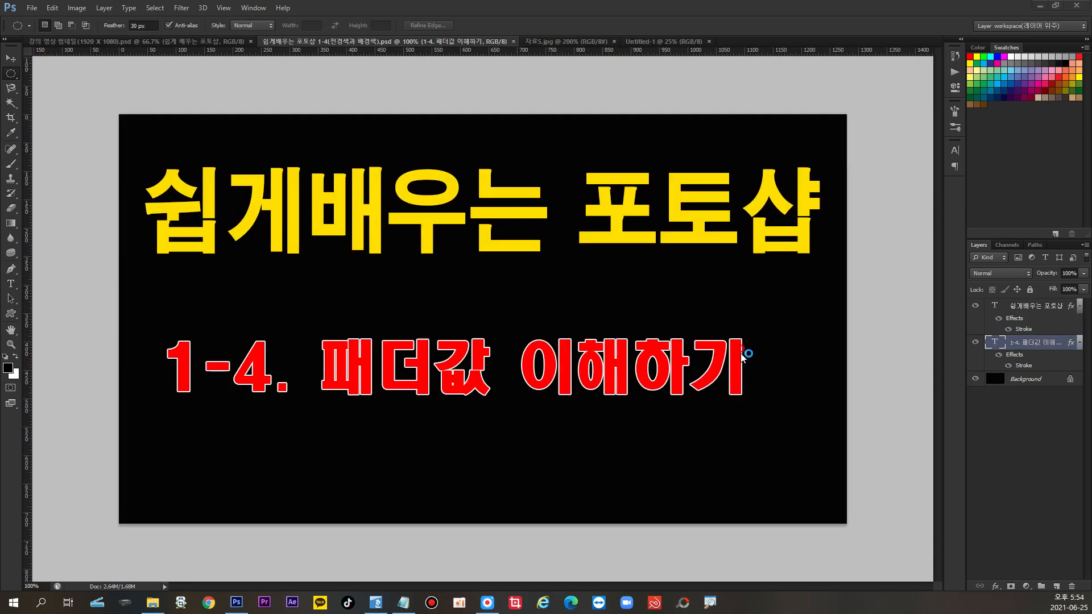
click(805, 333)
click(139, 325)
drag(137, 306, 767, 426)
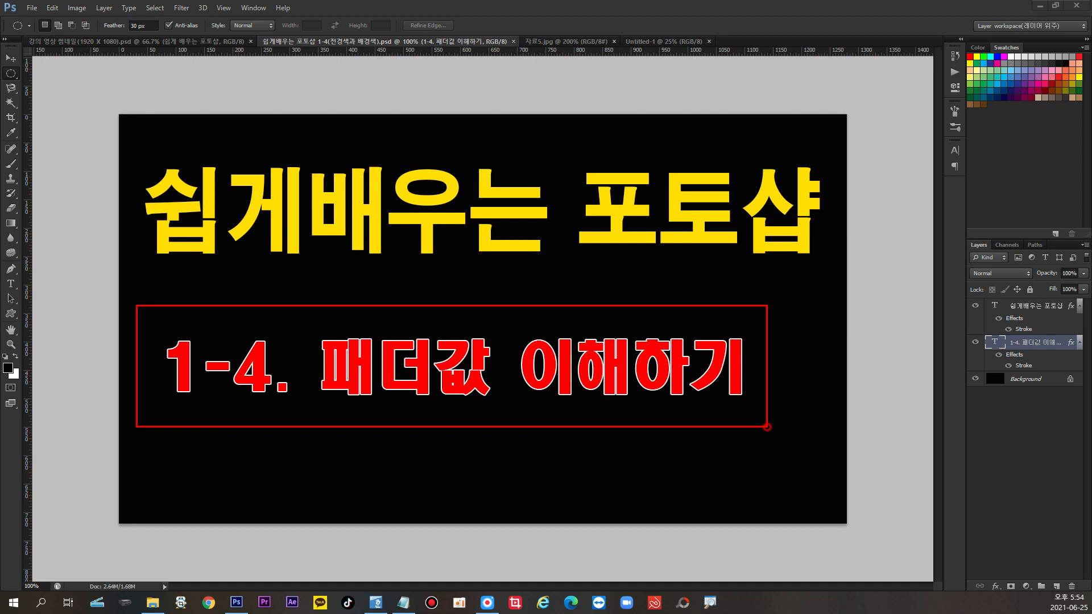
Bring up the seagull photo 자료5.jpg and activate the Elliptical Marquee tool.
click(548, 43)
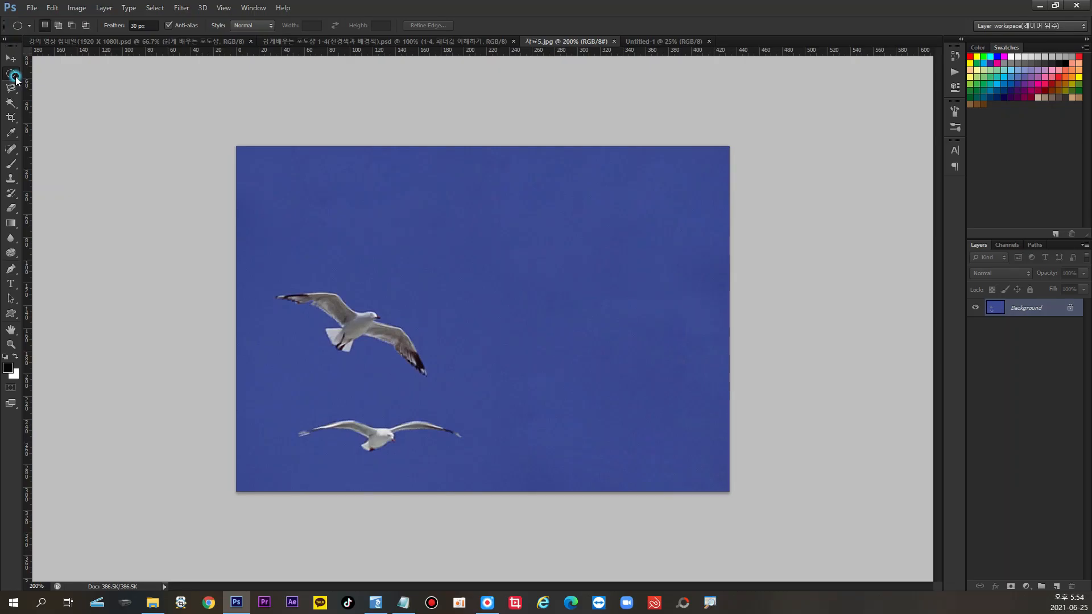
click(13, 74)
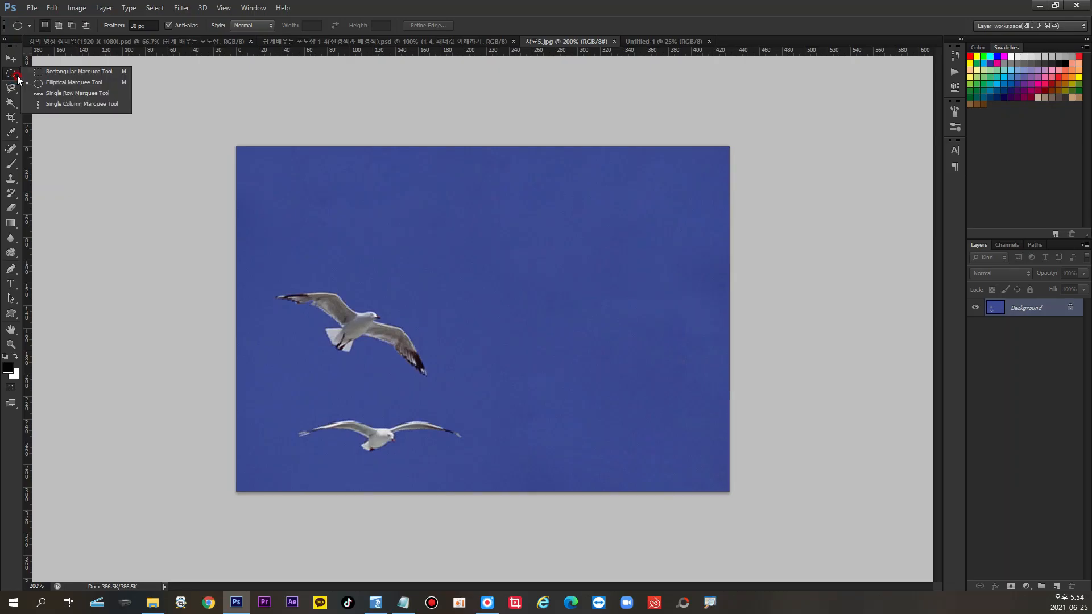
click(47, 82)
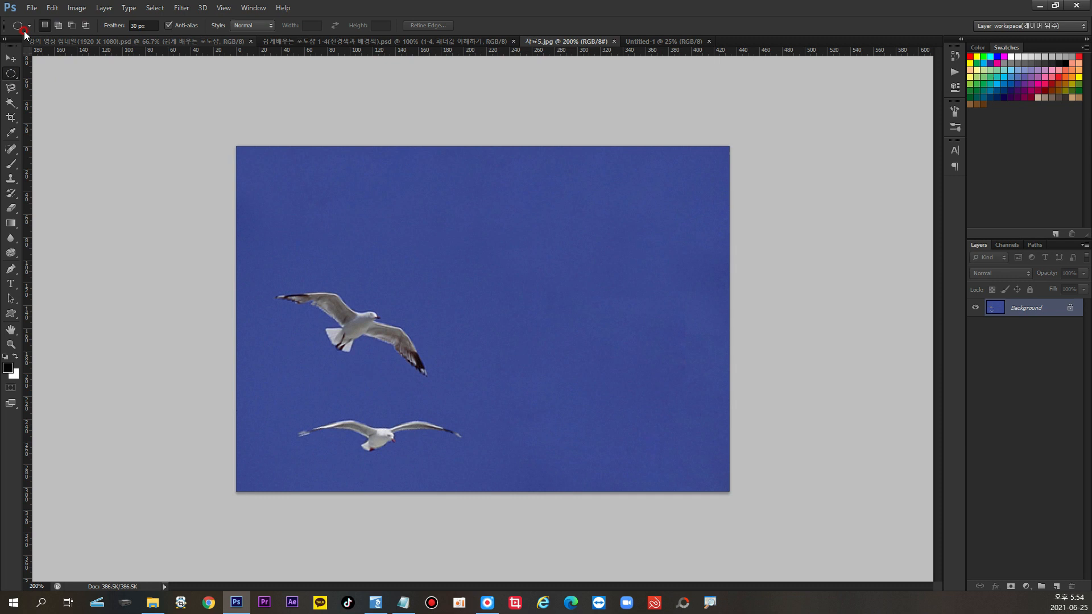
click(11, 60)
click(9, 75)
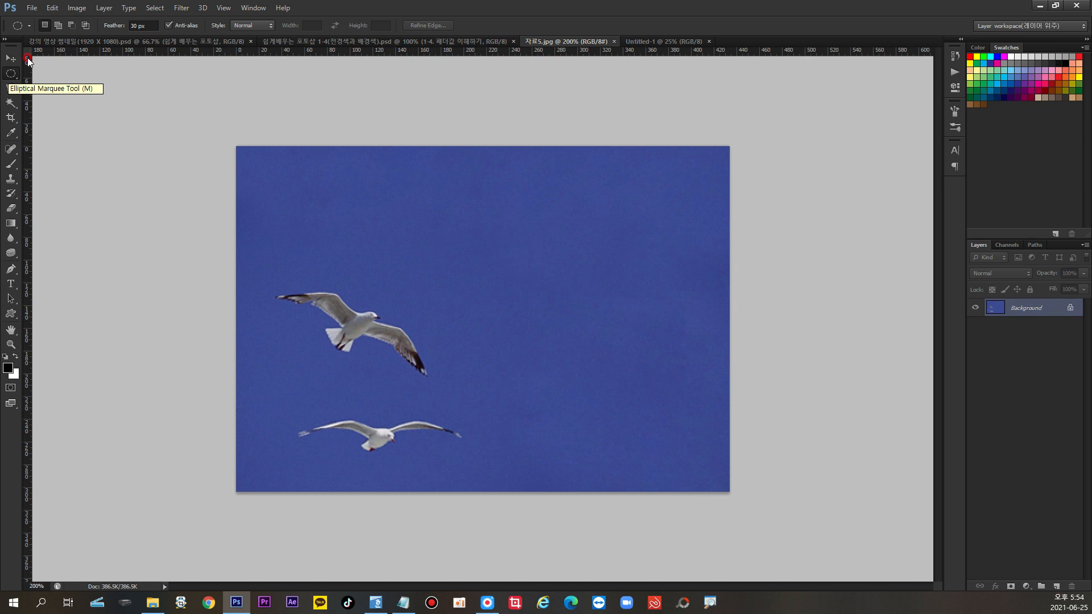
Set the feather of the Elliptical Marquee tool to 0 px.
click(138, 25)
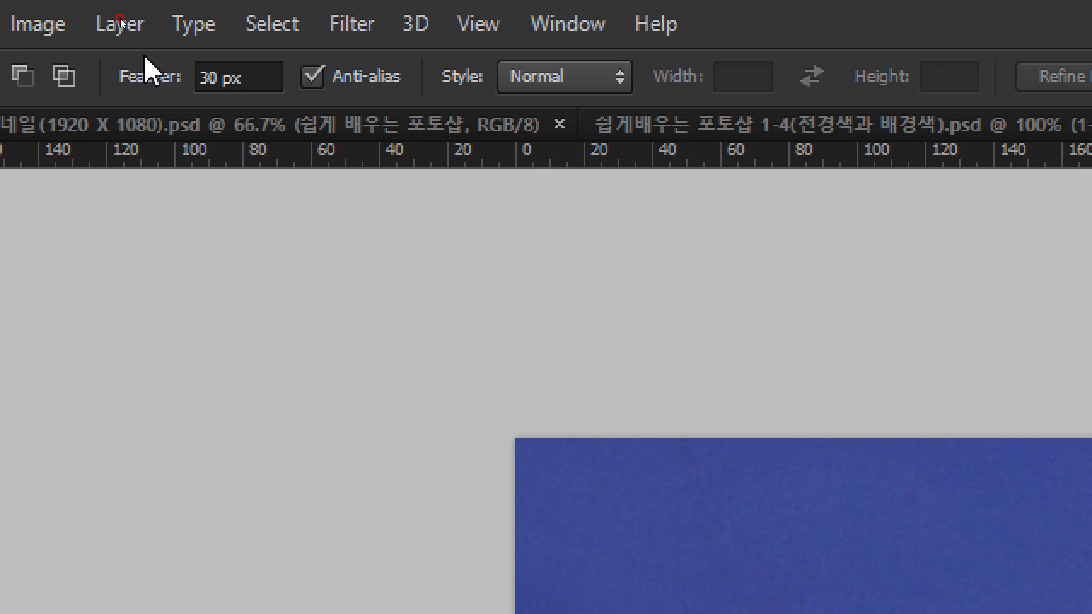
click(256, 78)
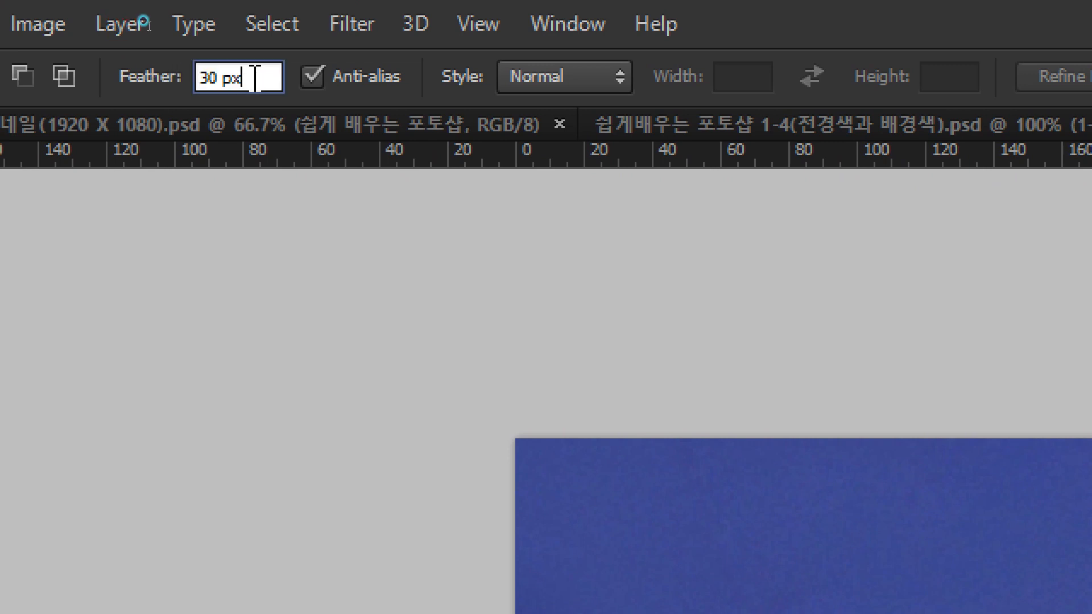
key(BackSpace)
key(BackSpace)
key(BackSpace)
key(BackSpace)
key(BackSpace)
text(0)
key(BackSpace)
text(3)
key(BackSpace)
text(0)
key(Return)
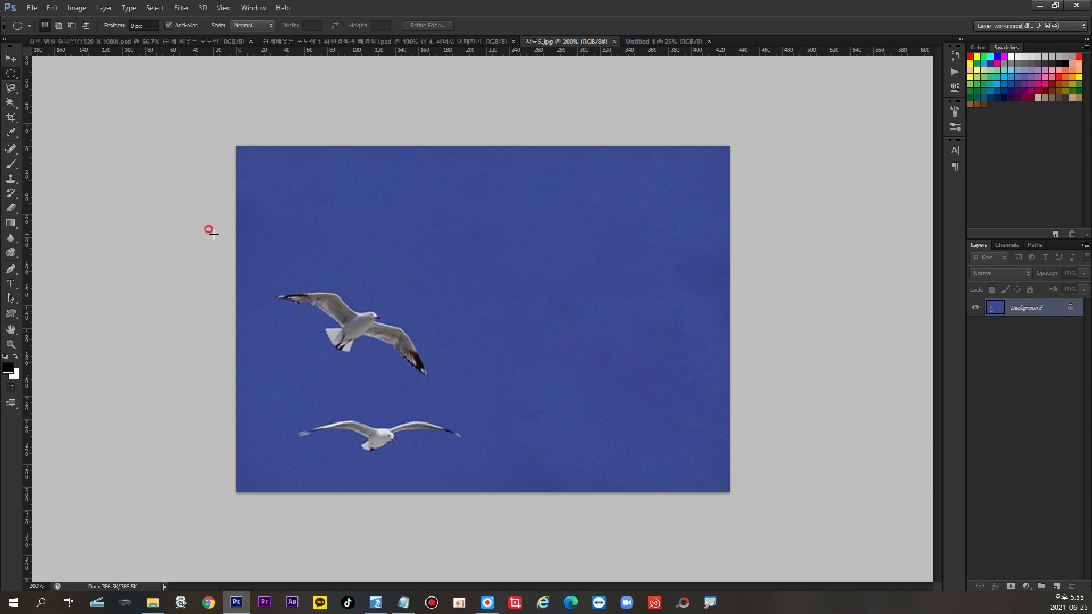
Select the upper seagull with an ellipse at 0 px feather and move a copy onto the Untitled-1 page.
drag(256, 261, 471, 398)
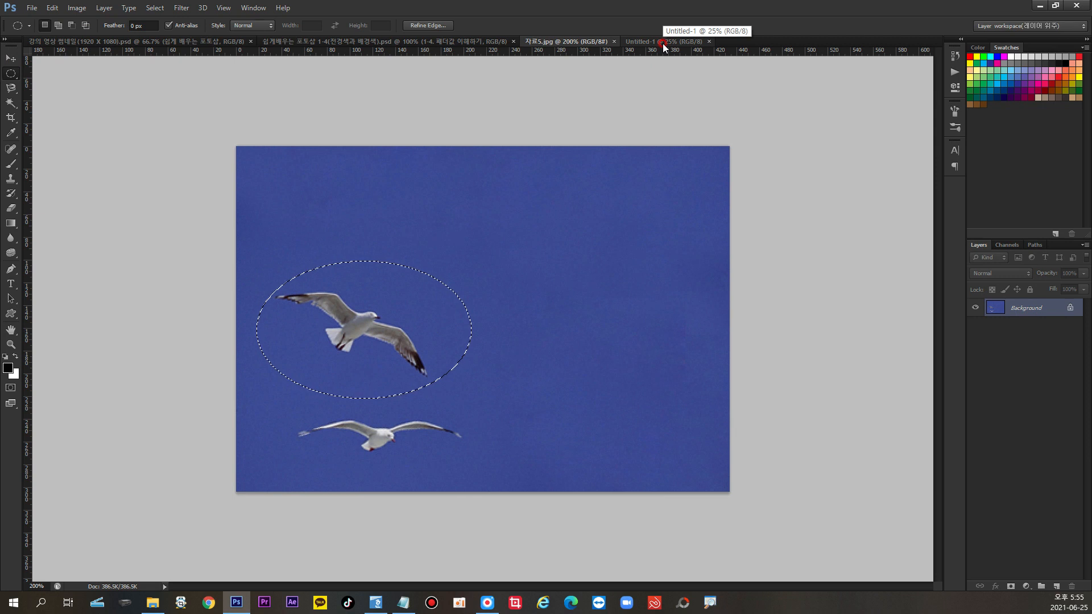
click(9, 61)
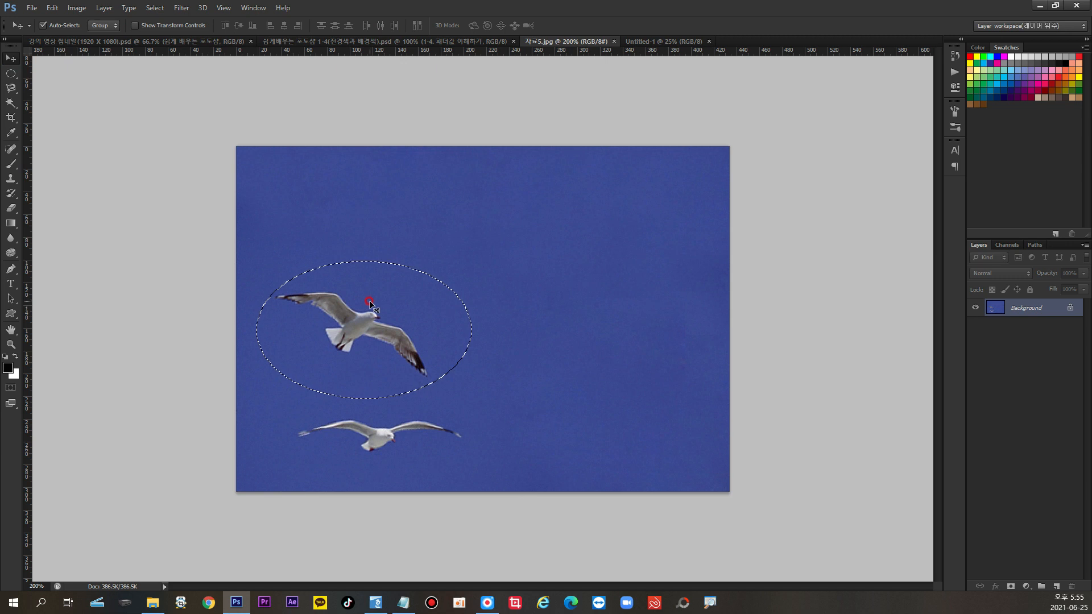
drag(370, 300, 422, 163)
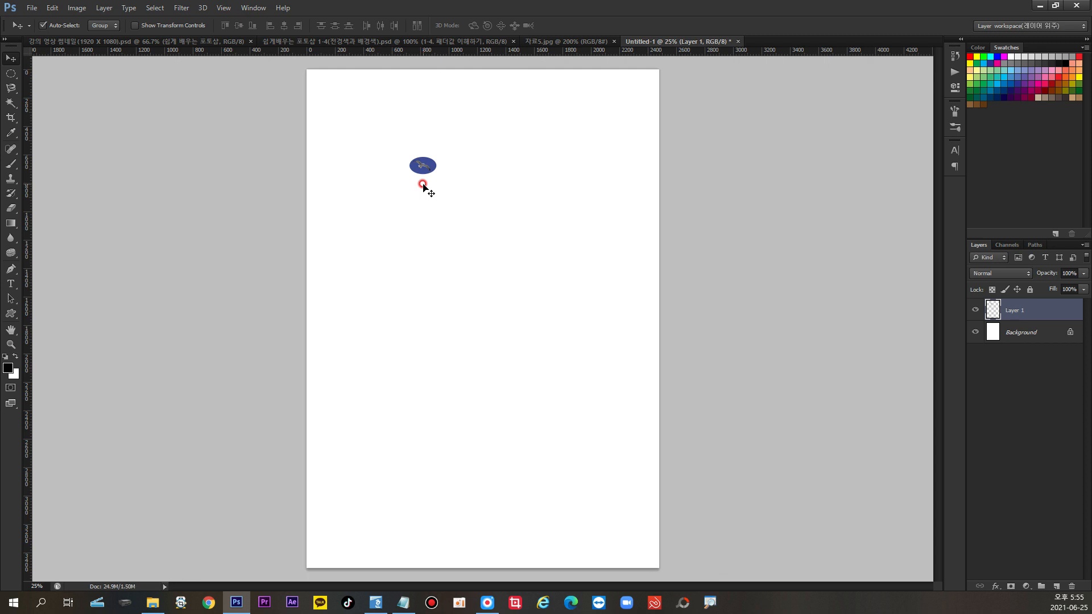
Enlarge the placed seagull ellipse on the Untitled-1 page to 200% and examine its edge.
ctrl+click(422, 182)
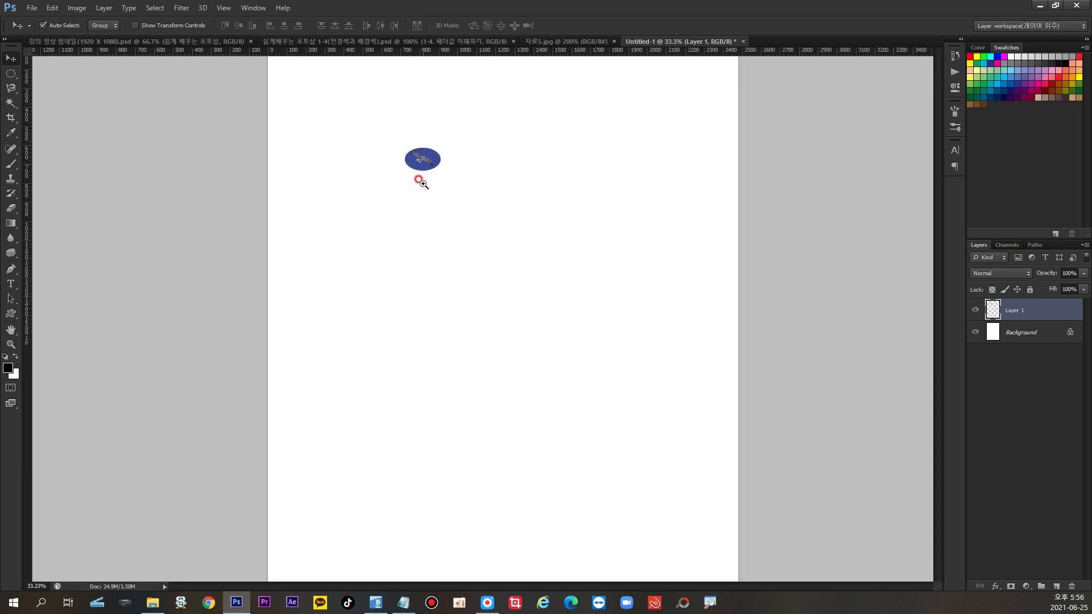
ctrl+click(421, 182)
ctrl+click(421, 183)
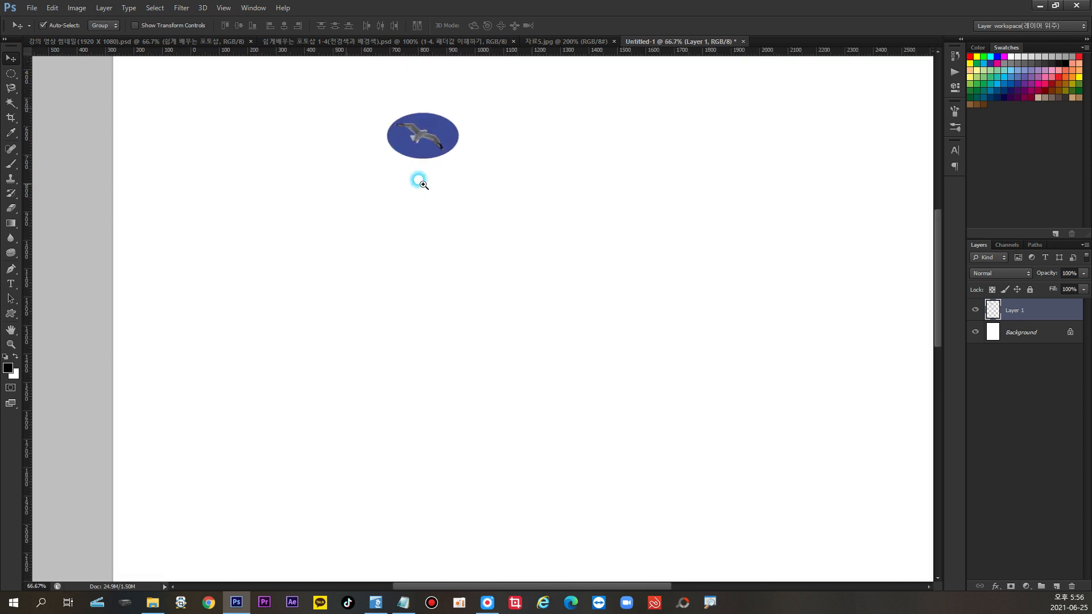
click(458, 229)
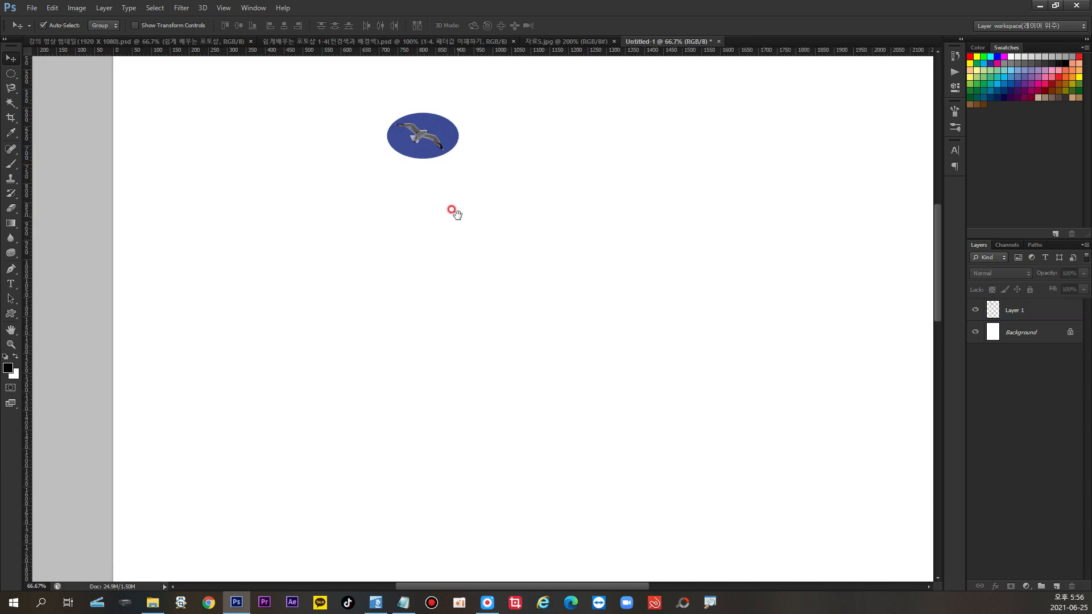
ctrl+click(477, 289)
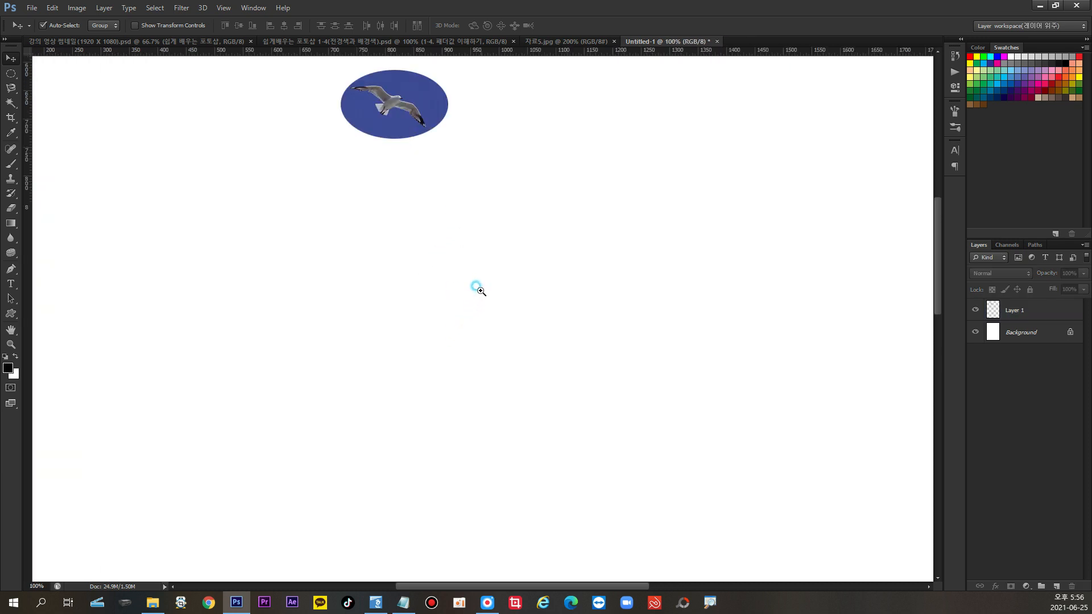
ctrl+click(481, 291)
drag(476, 266, 483, 375)
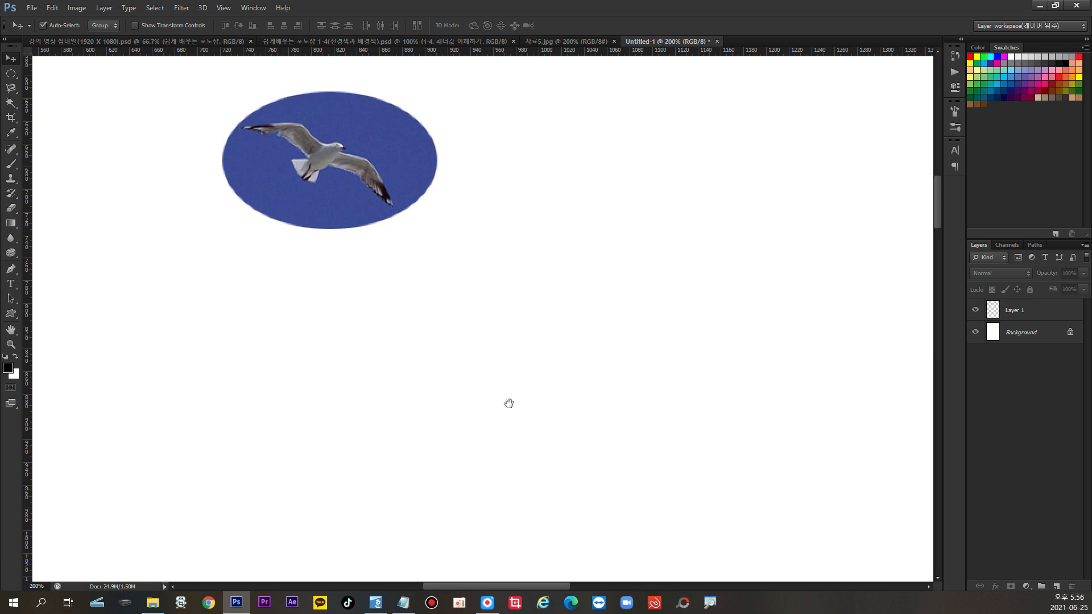
Return to 자료5.jpg and remove the elliptical selection around the upper seagull.
click(565, 41)
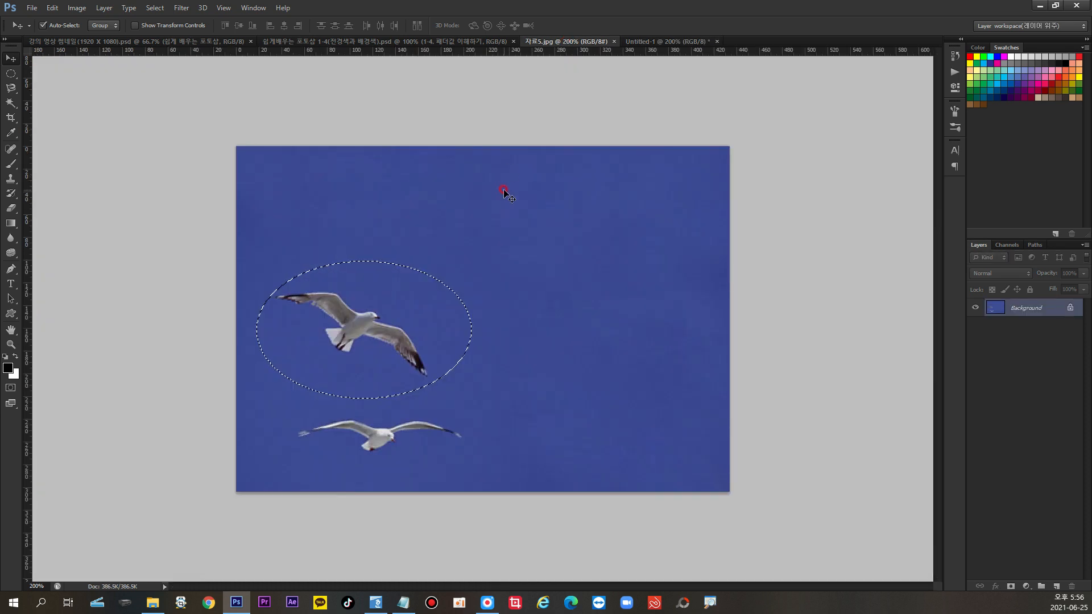
key(ctrl+d)
mouse_move(509, 184)
mouse_down()
mouse_move(511, 215)
mouse_move(522, 189)
mouse_move(546, 188)
mouse_move(535, 187)
mouse_move(535, 213)
mouse_up()
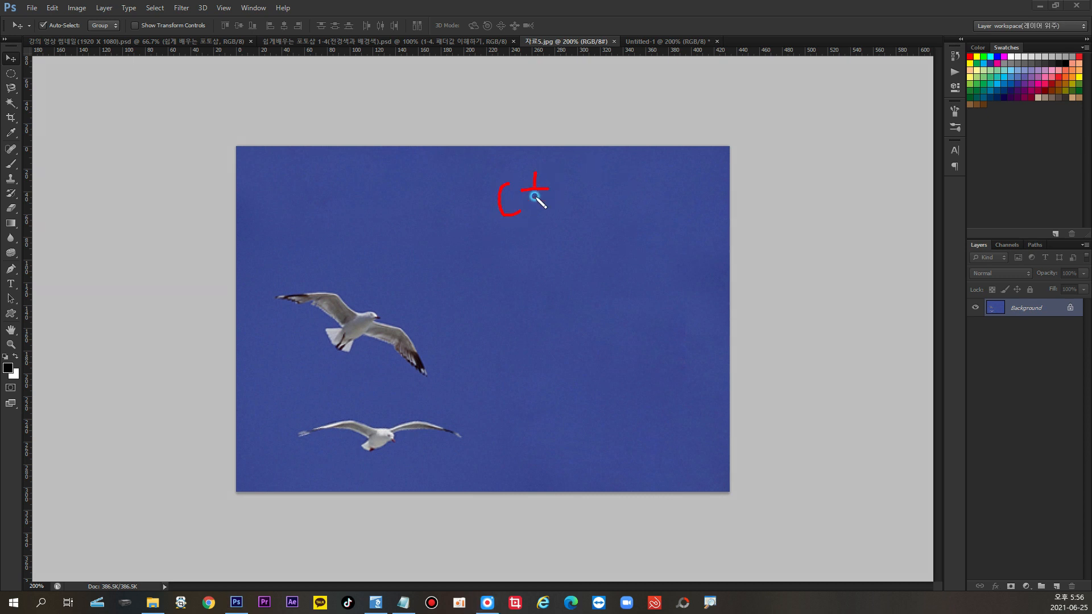
click(547, 206)
drag(567, 175, 567, 214)
drag(610, 186, 607, 207)
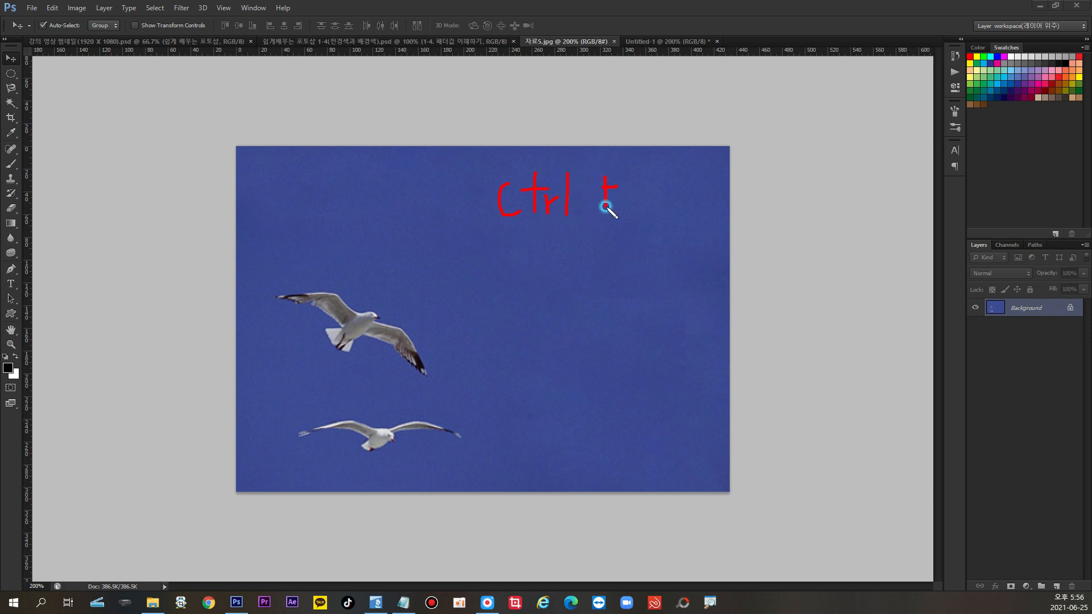
mouse_move(643, 176)
mouse_down()
mouse_move(643, 205)
mouse_move(658, 193)
mouse_move(648, 200)
mouse_up()
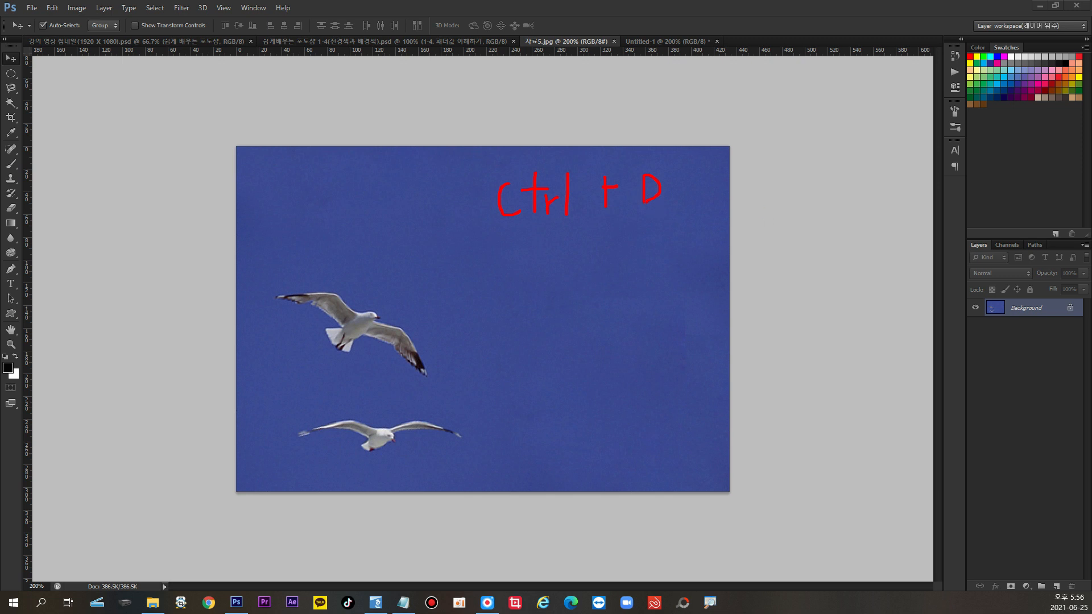
key(Escape)
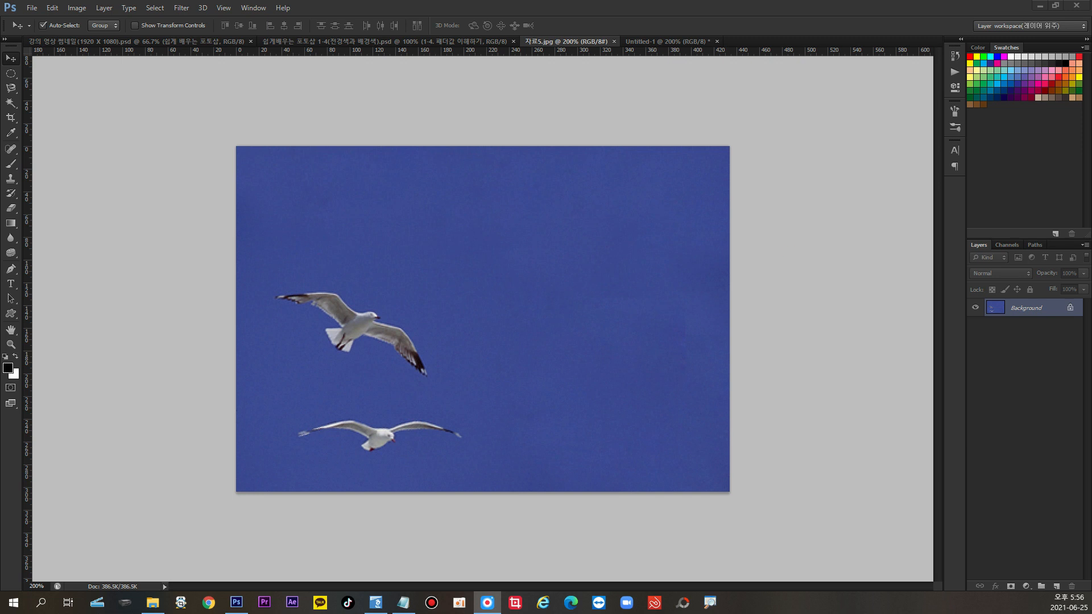
Reactivate the Elliptical Marquee tool and set its feather to 30 px.
click(12, 72)
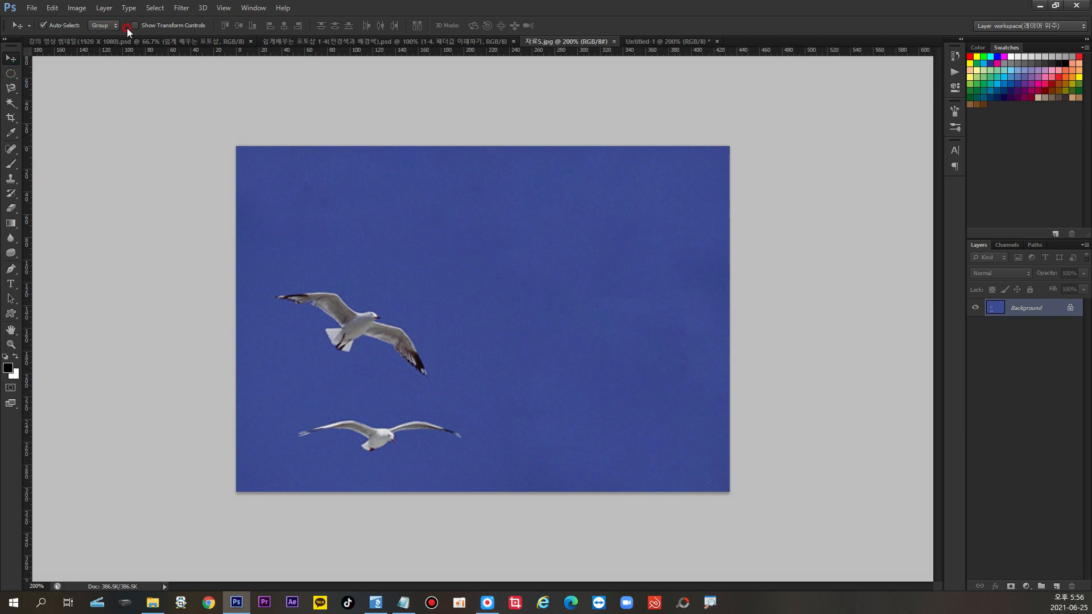
click(11, 73)
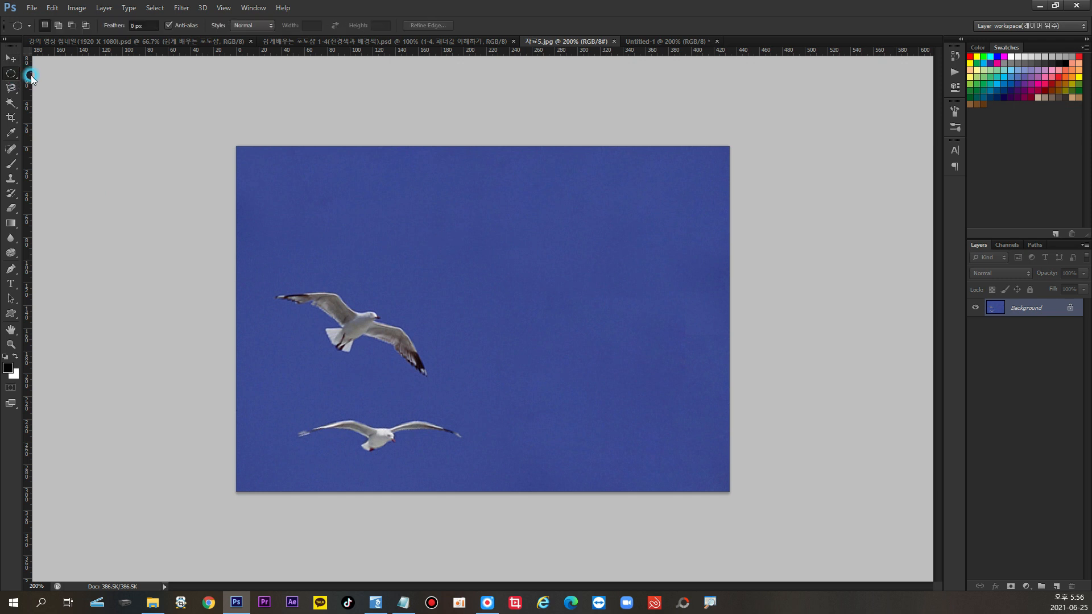
click(146, 26)
Select the upper seagull with a 30 px feathered ellipse and place a copy beside the first one in Untitled-1.
drag(261, 268, 466, 394)
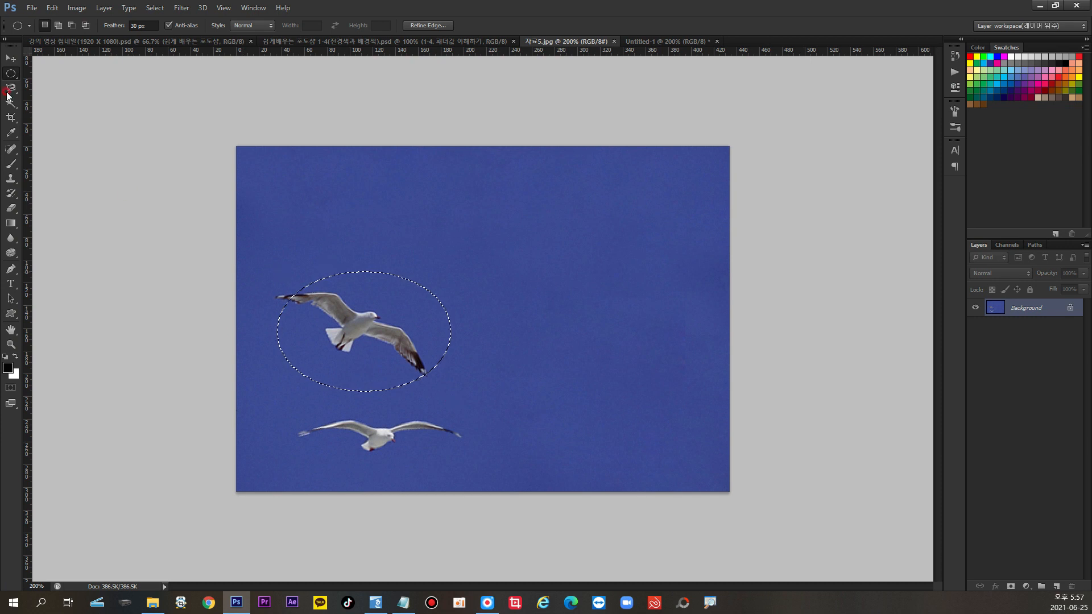
click(8, 58)
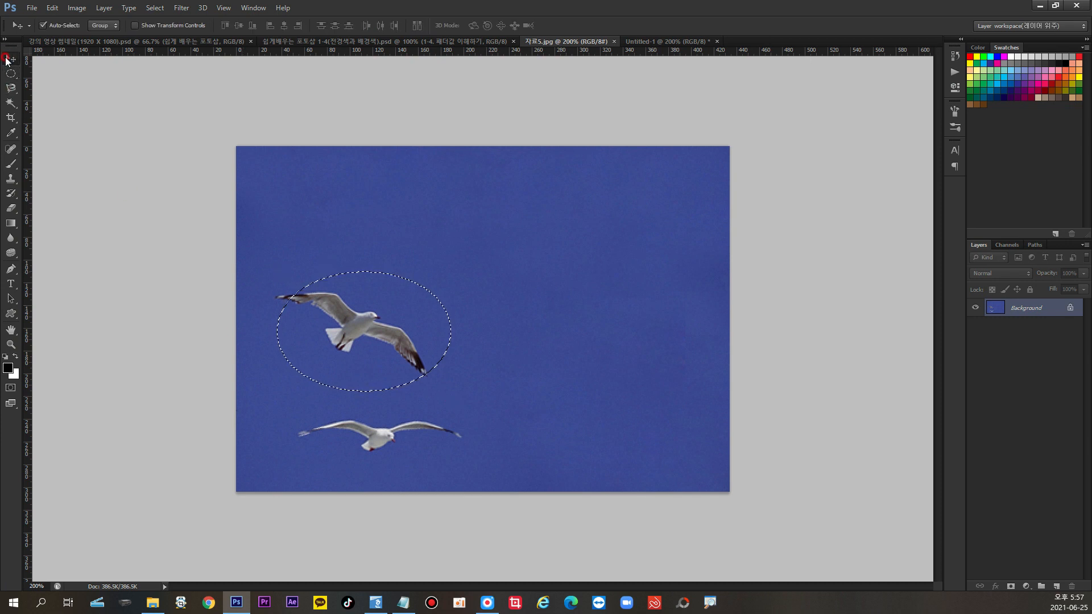
drag(388, 316, 645, 203)
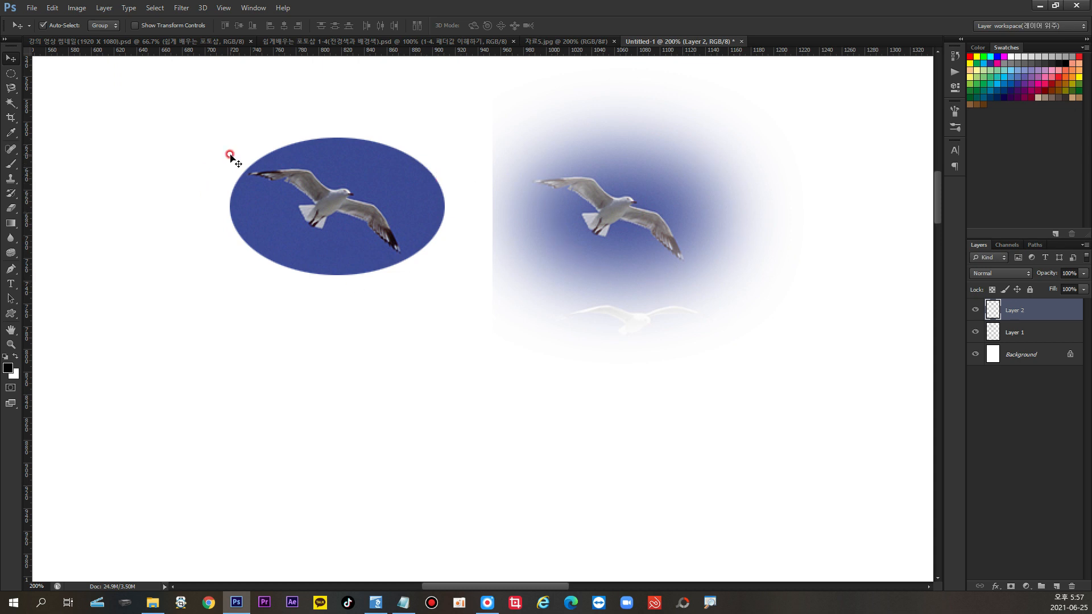
Deselect the ellipse in 자료5.jpg and set the Elliptical Marquee feather to 10 px.
click(558, 41)
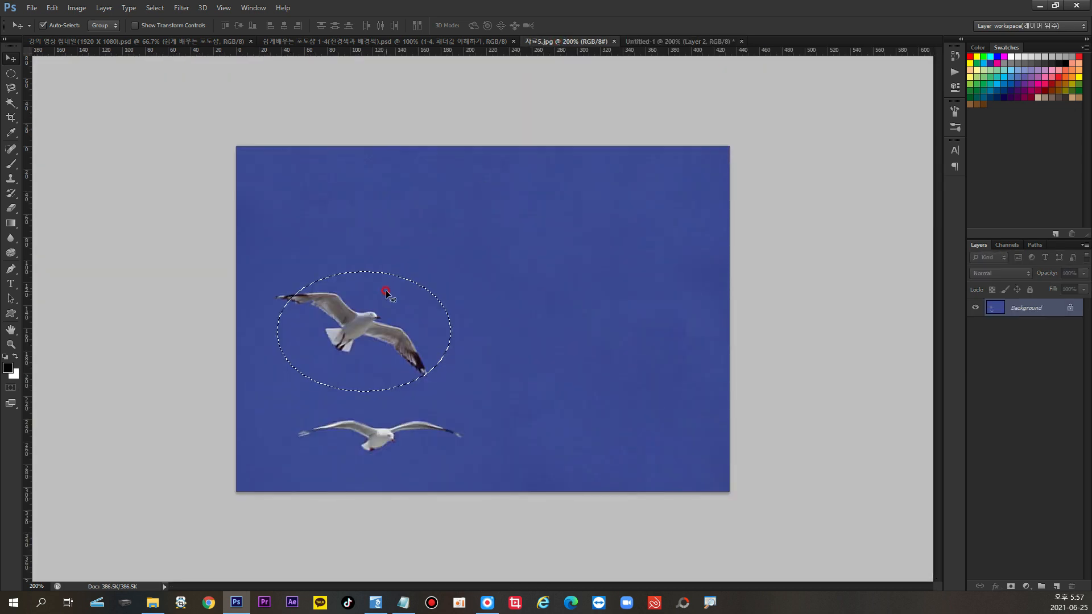
key(ctrl+d)
click(12, 74)
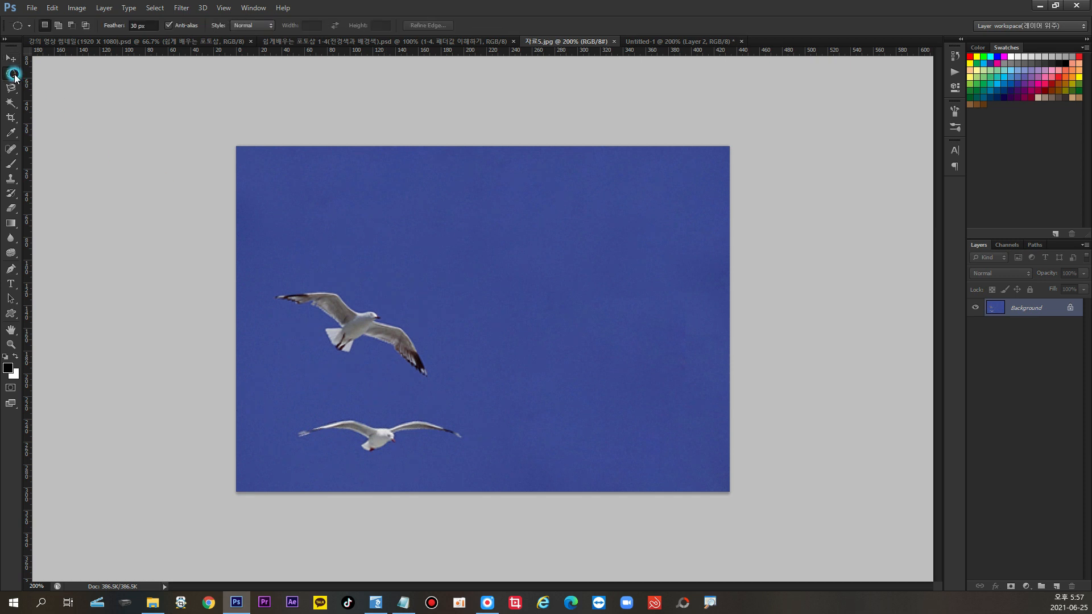
drag(156, 26, 105, 26)
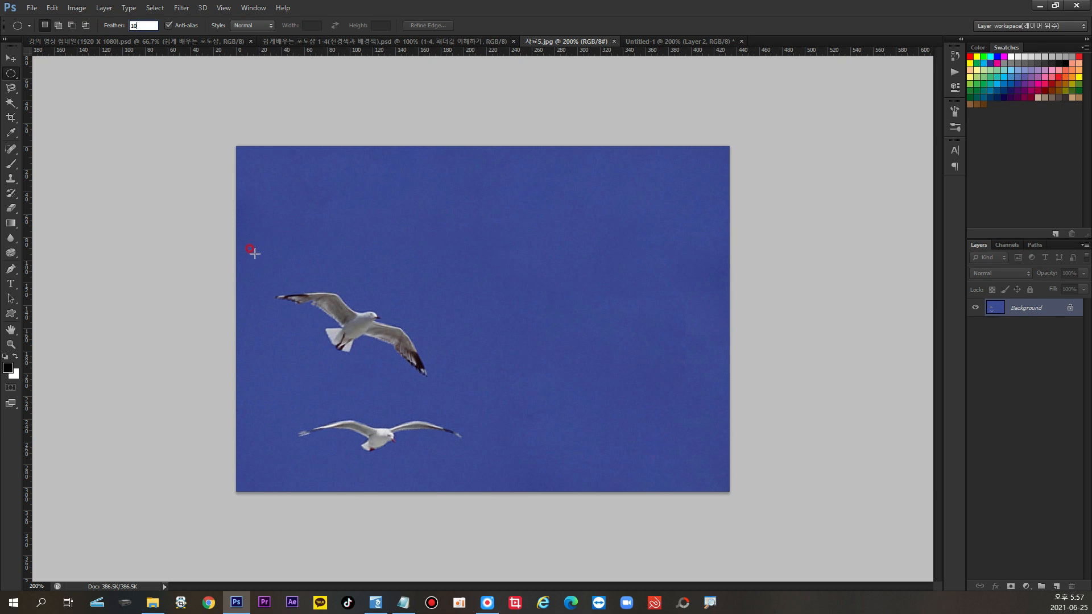
Select the upper seagull with a 10 px feathered ellipse and place a copy below the other two in Untitled-1.
drag(254, 253, 456, 384)
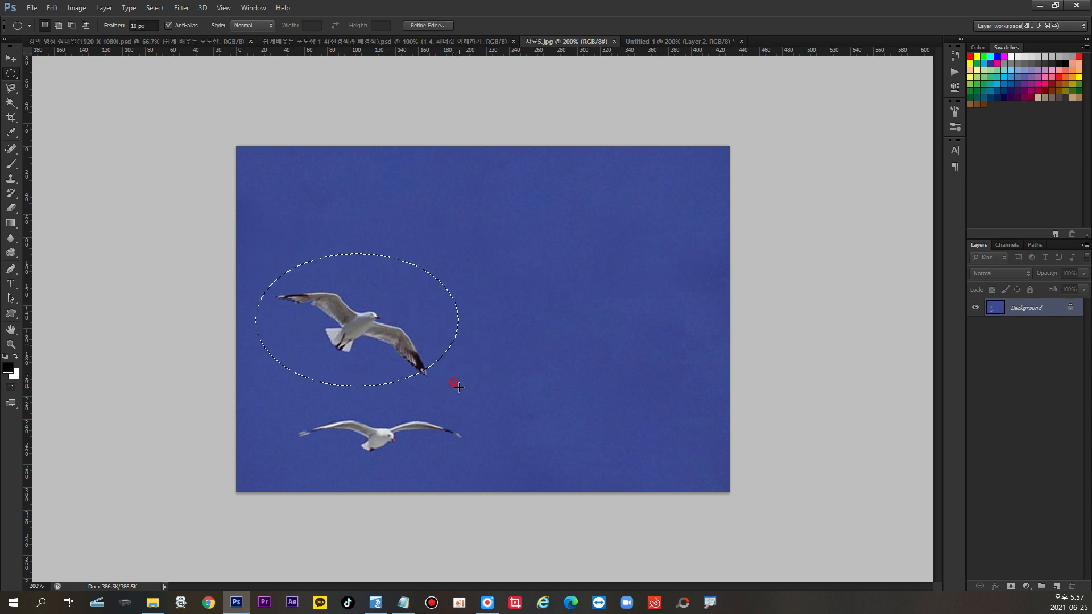
click(11, 61)
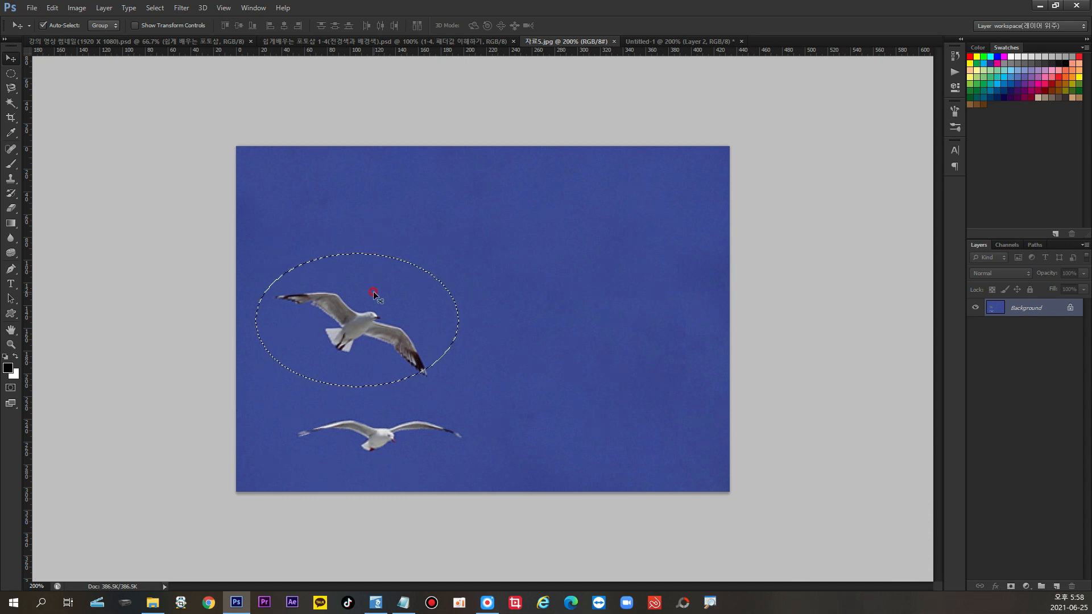
drag(373, 291, 387, 431)
drag(417, 376, 445, 309)
Shift the 30 px feathered seagull slightly right and down in Untitled-1, and return to the lesson title document.
click(371, 214)
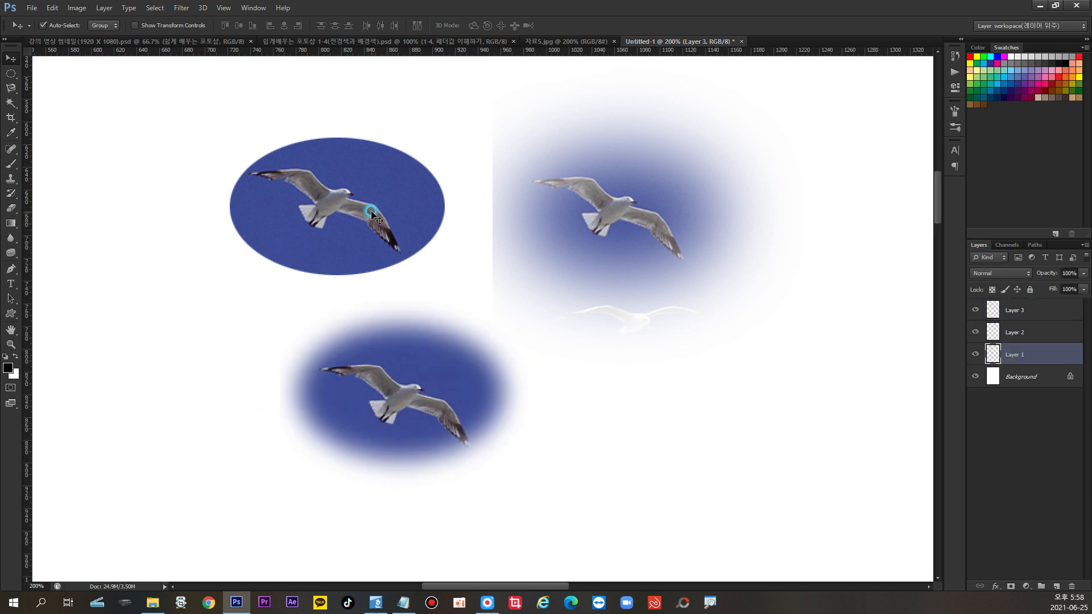
click(578, 235)
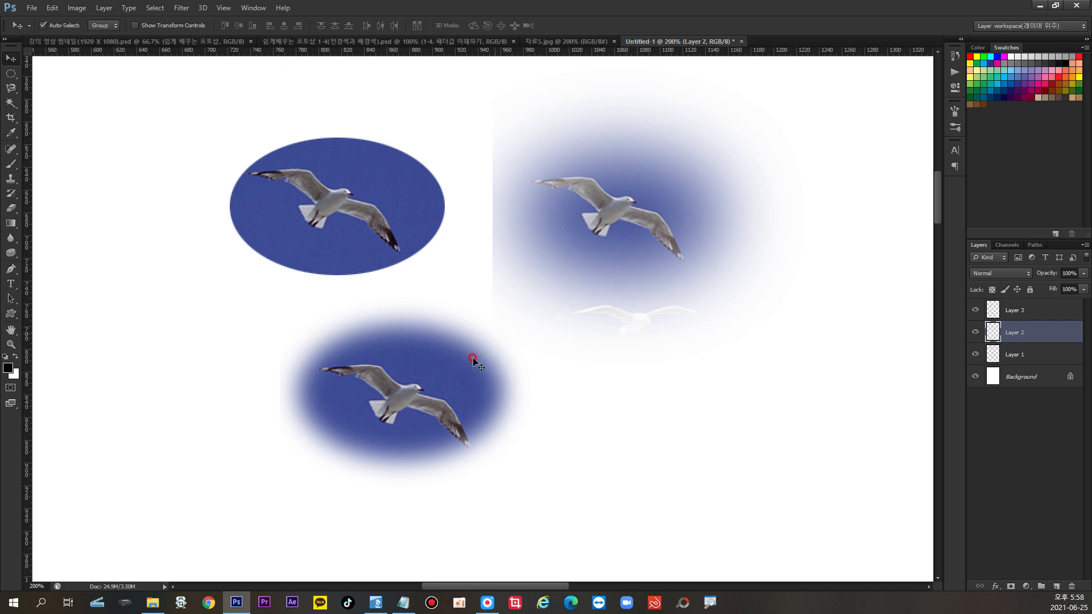
click(433, 393)
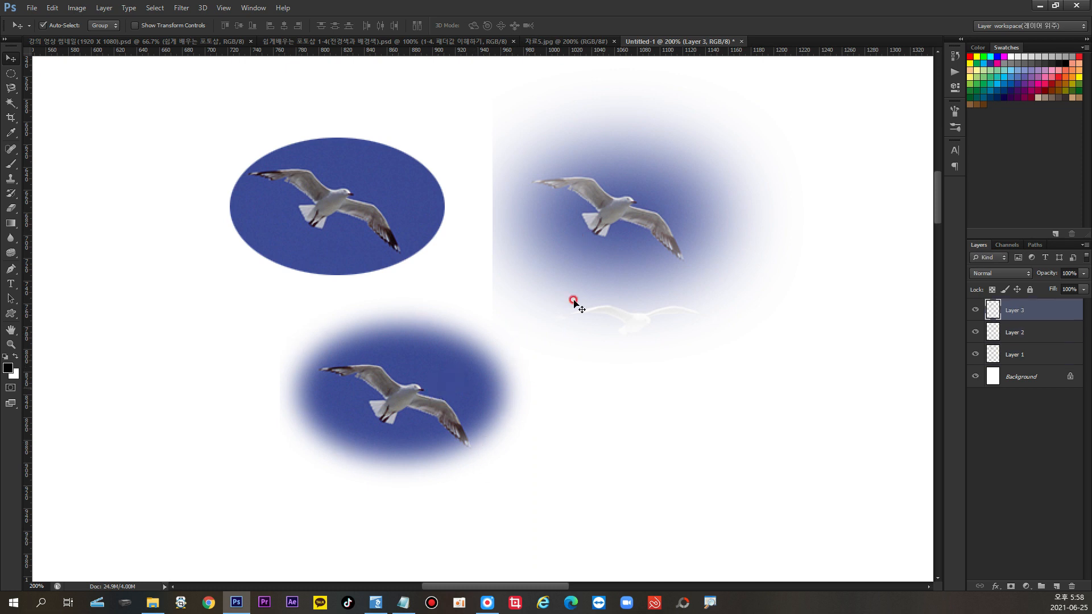
drag(612, 205, 646, 222)
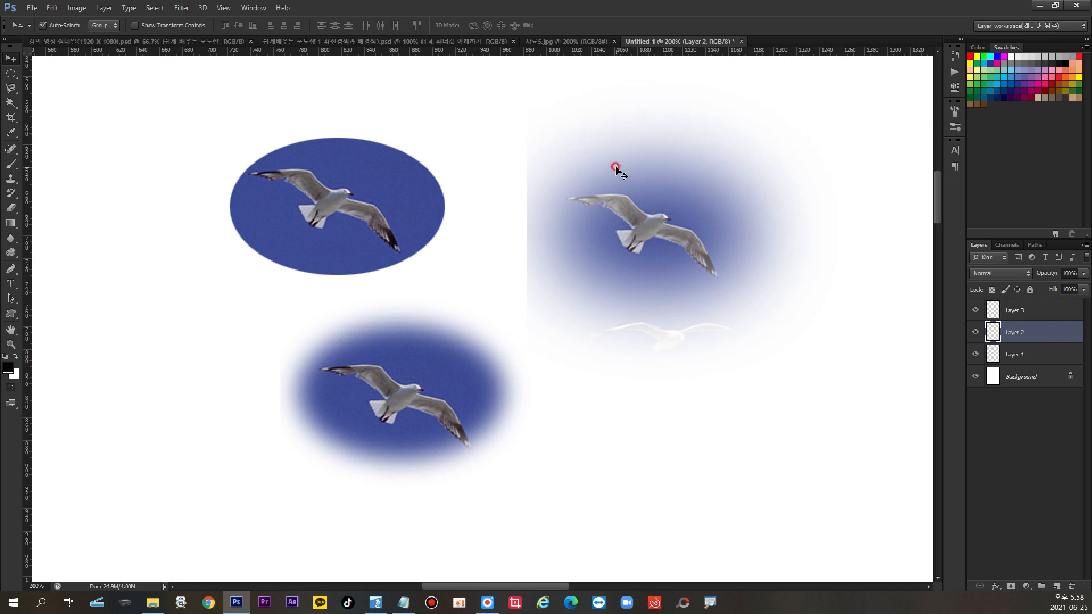
click(452, 42)
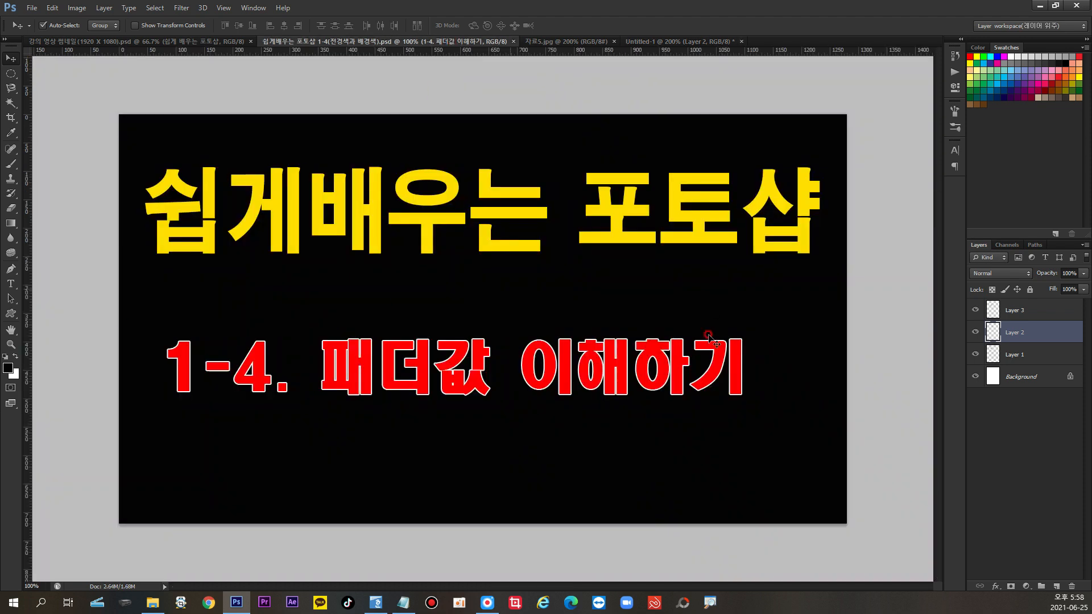